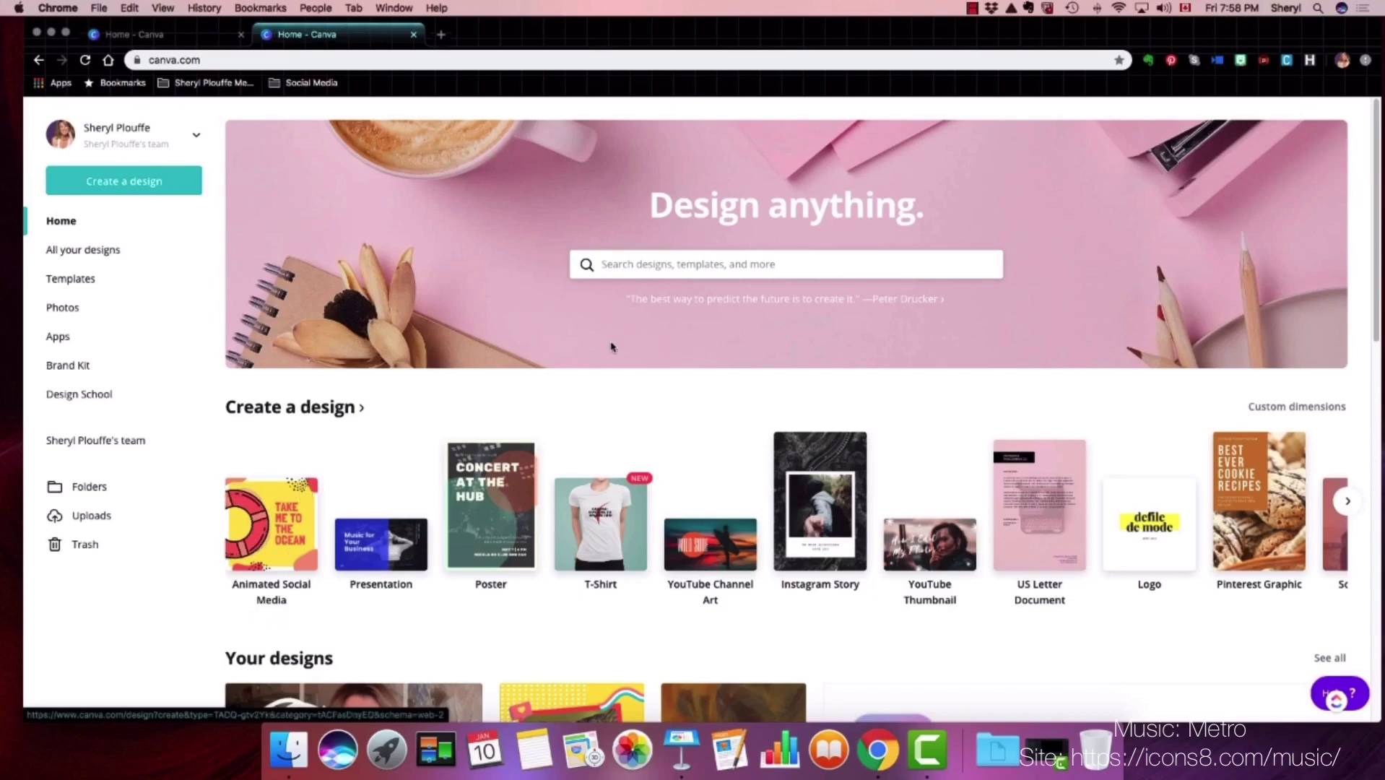
- Search the templates for "social media" and open the Animated Social Media template collection
click(653, 263)
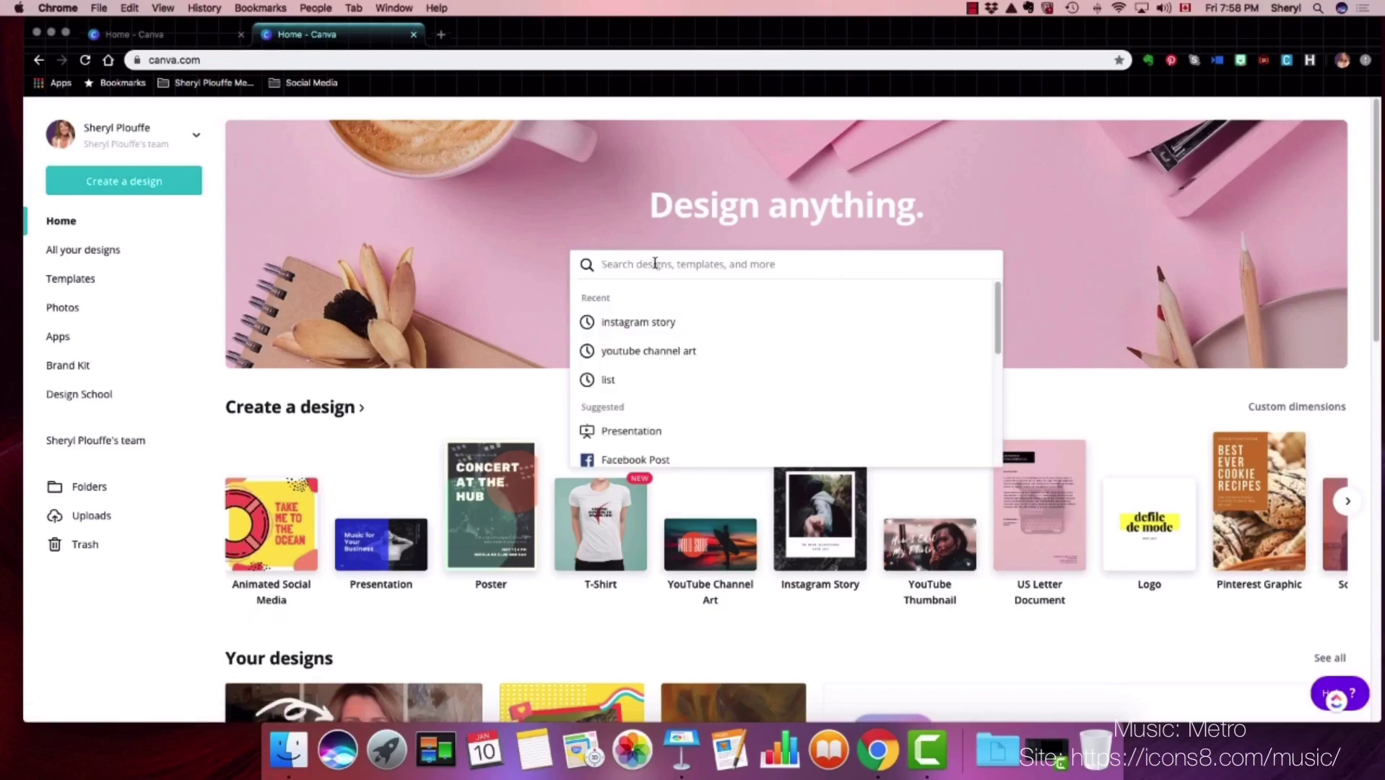
text(social media)
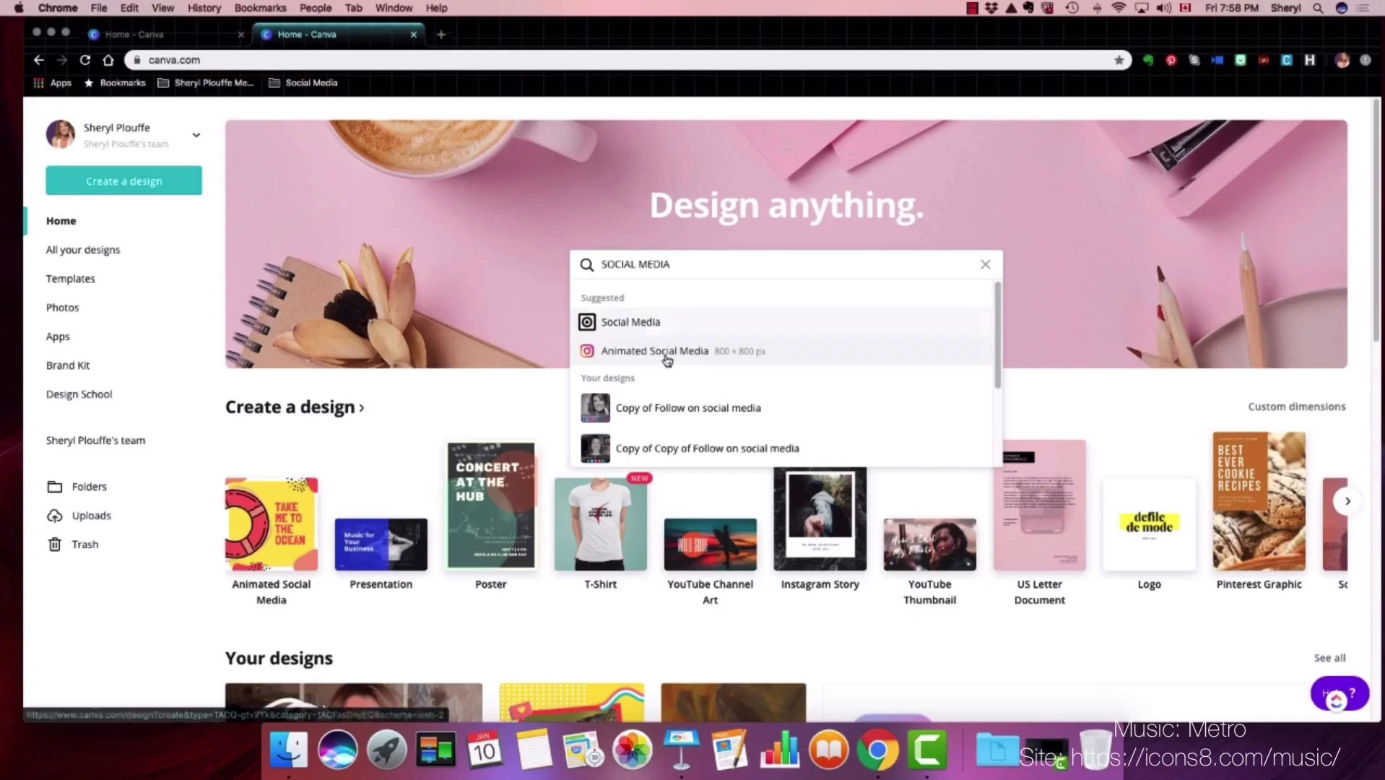
click(668, 354)
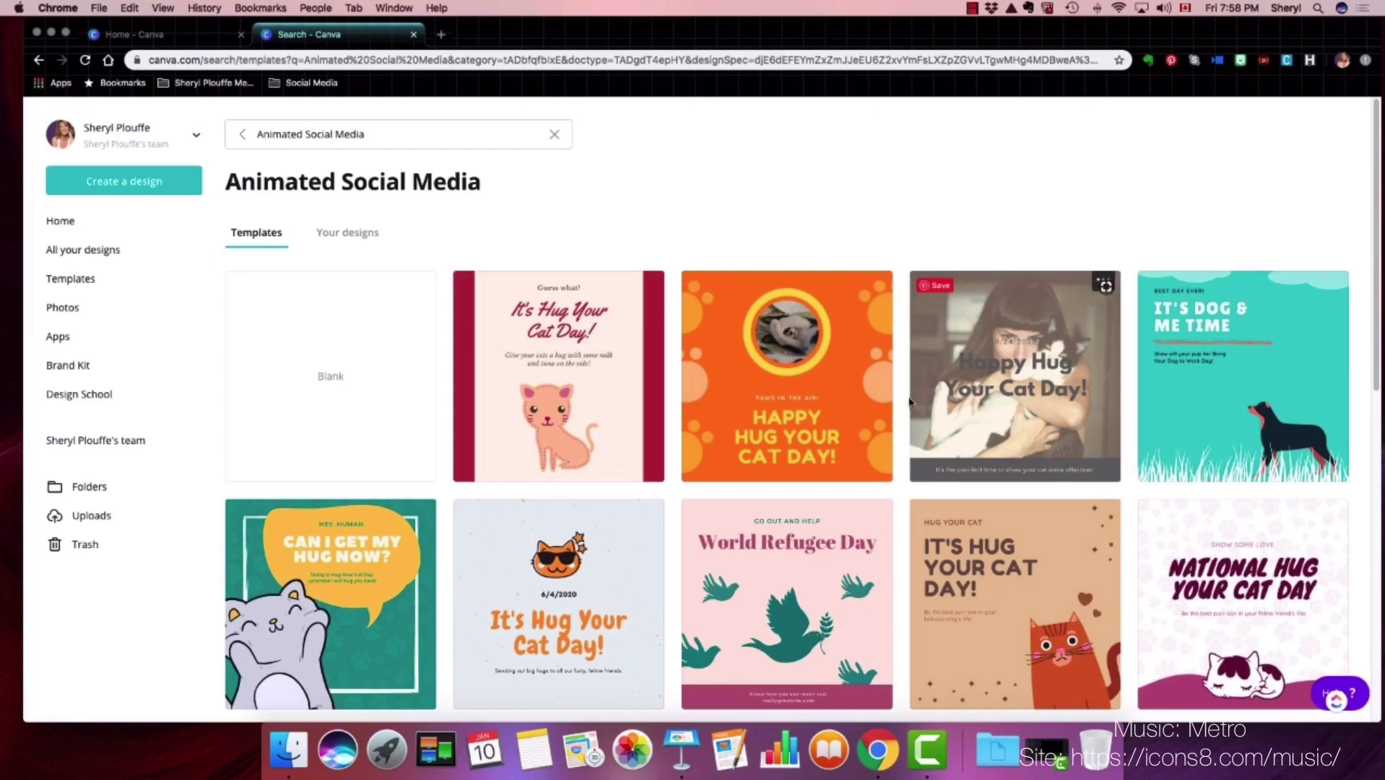
- Browse the Animated Social Media templates and open the black "It's Time to Party!" design for editing
scroll(883, 419, down, 2)
scroll(883, 419, up, 2)
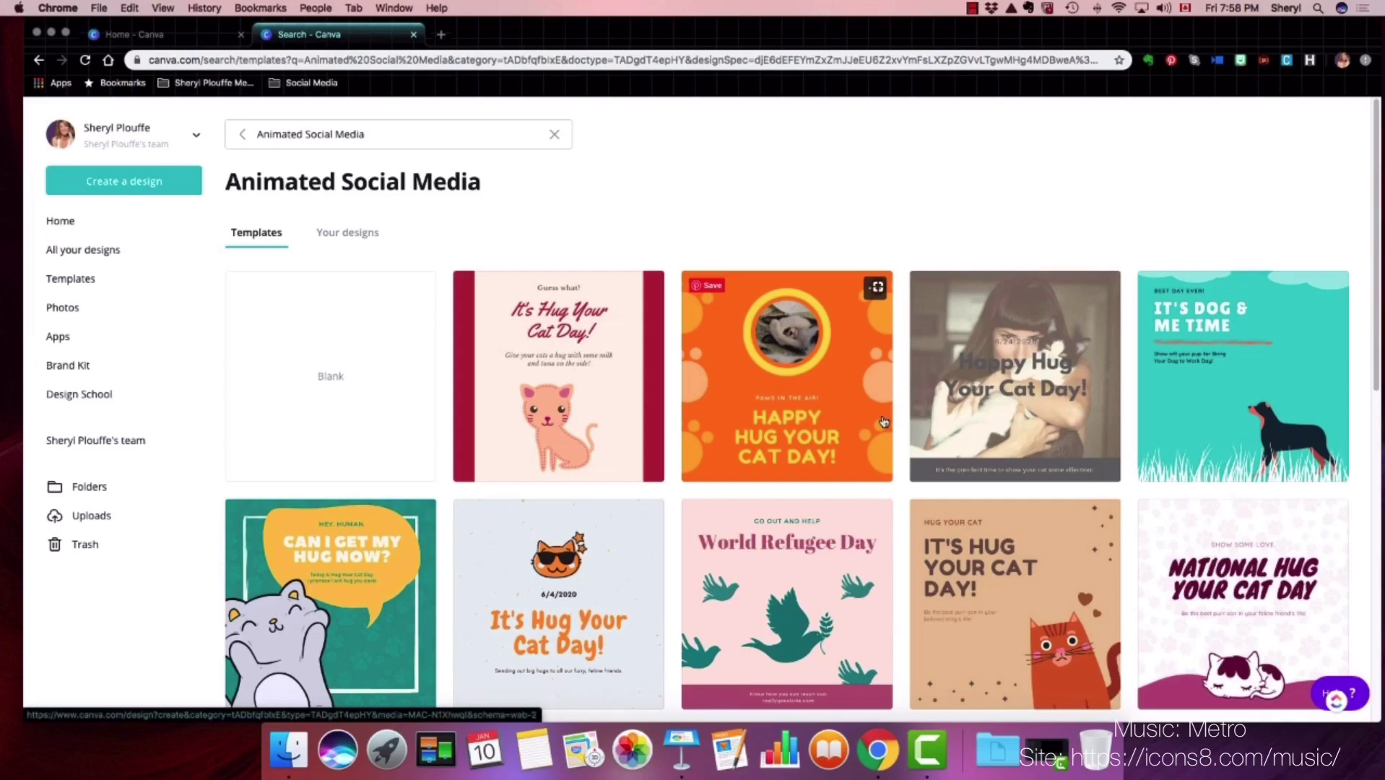
scroll(882, 421, down, 3)
scroll(882, 421, up, 3)
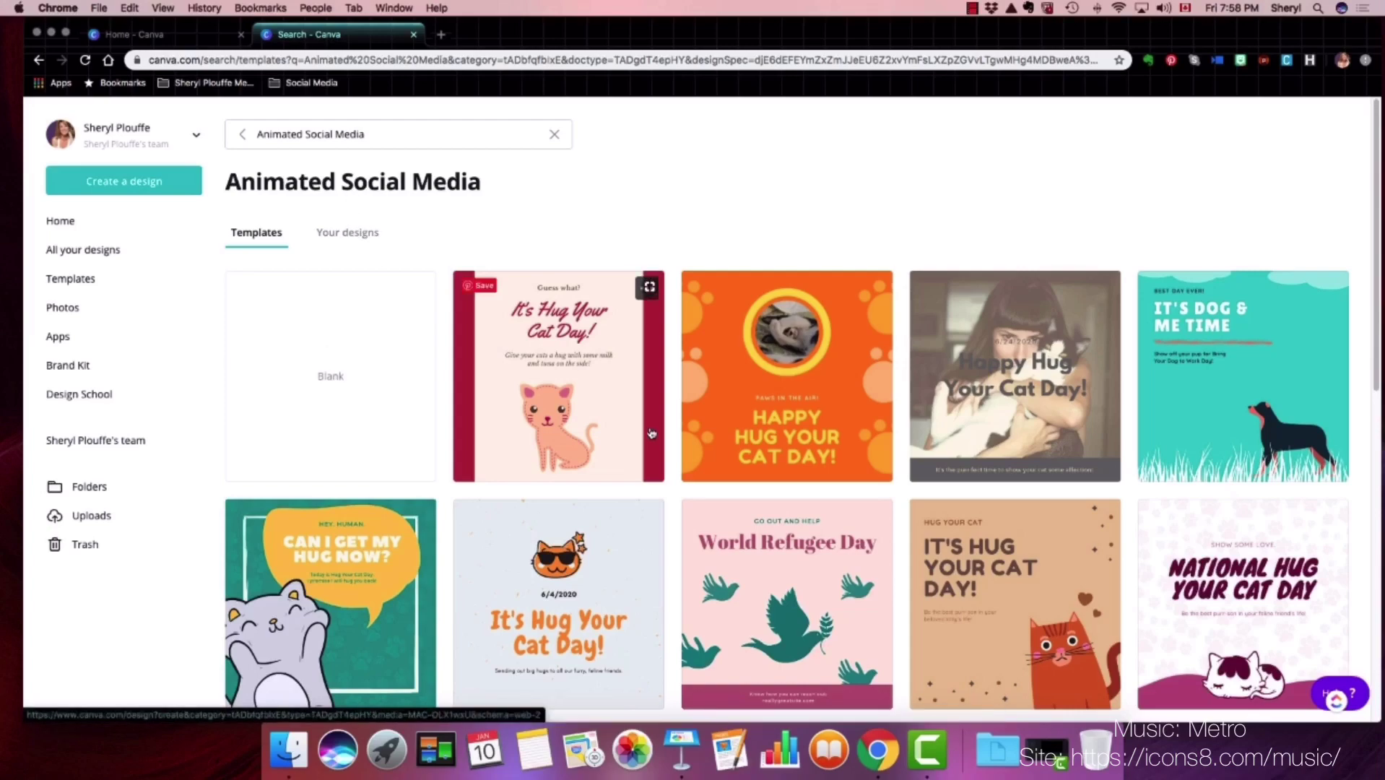
scroll(651, 433, down, 8)
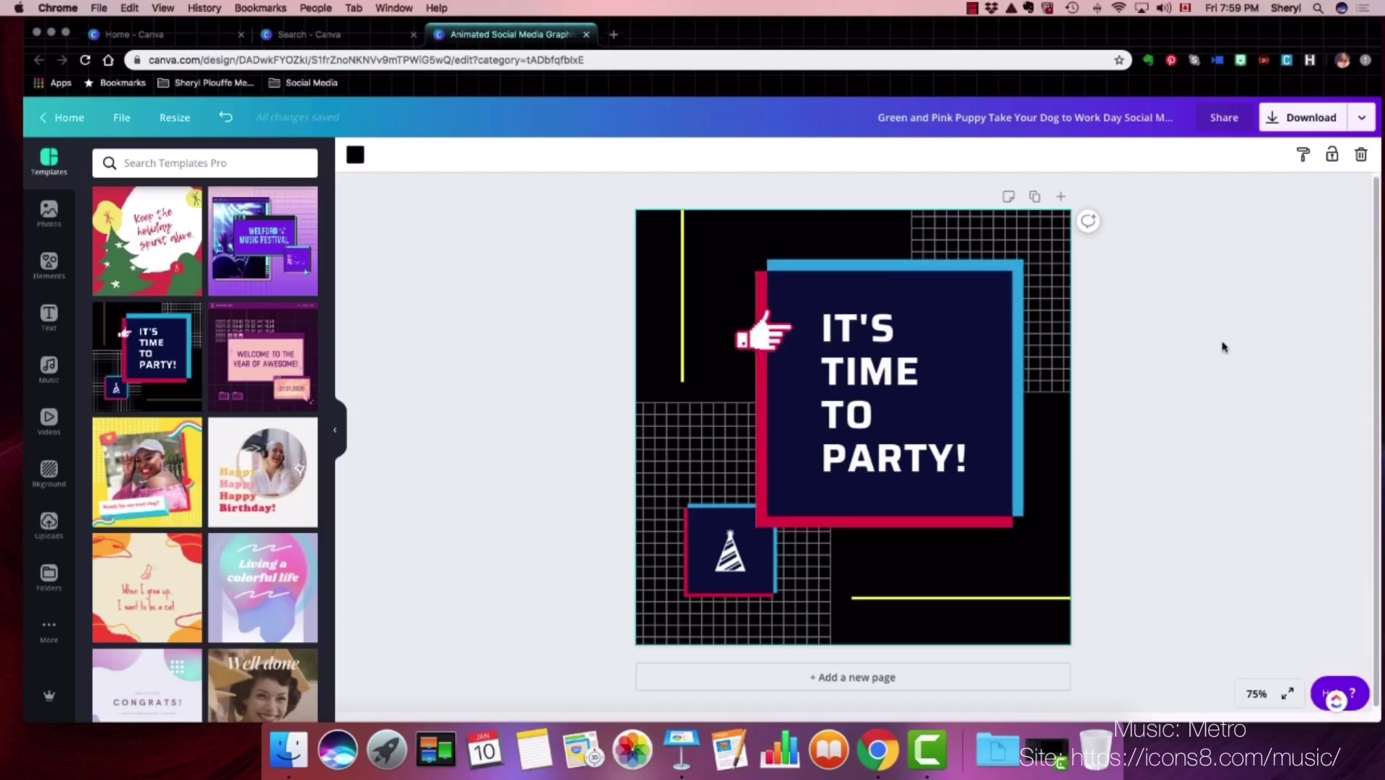
- Replace the "IT'S TIME TO PARTY!" headline with "LET'S GO HAWKS!", with GO and HAWKS! on new lines
click(930, 464)
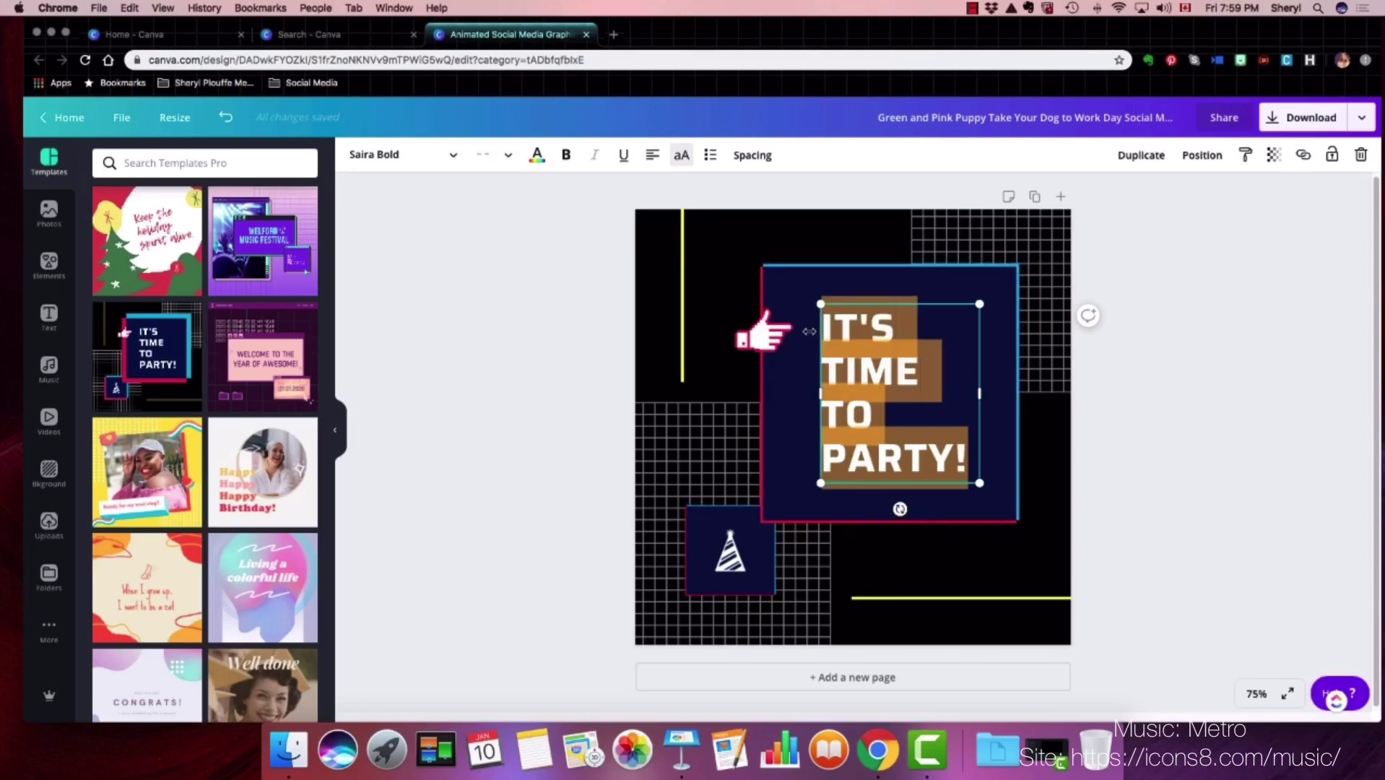
text(W)
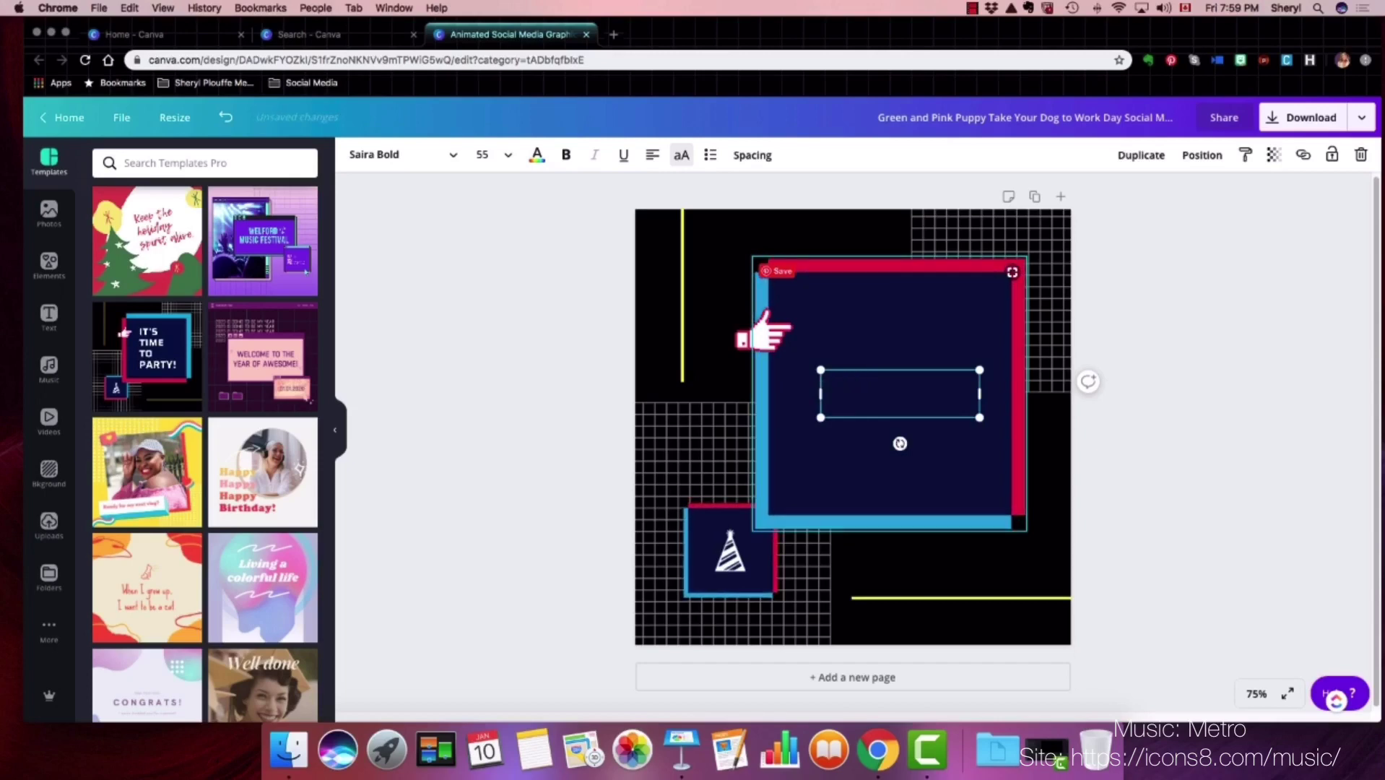
text(GO)
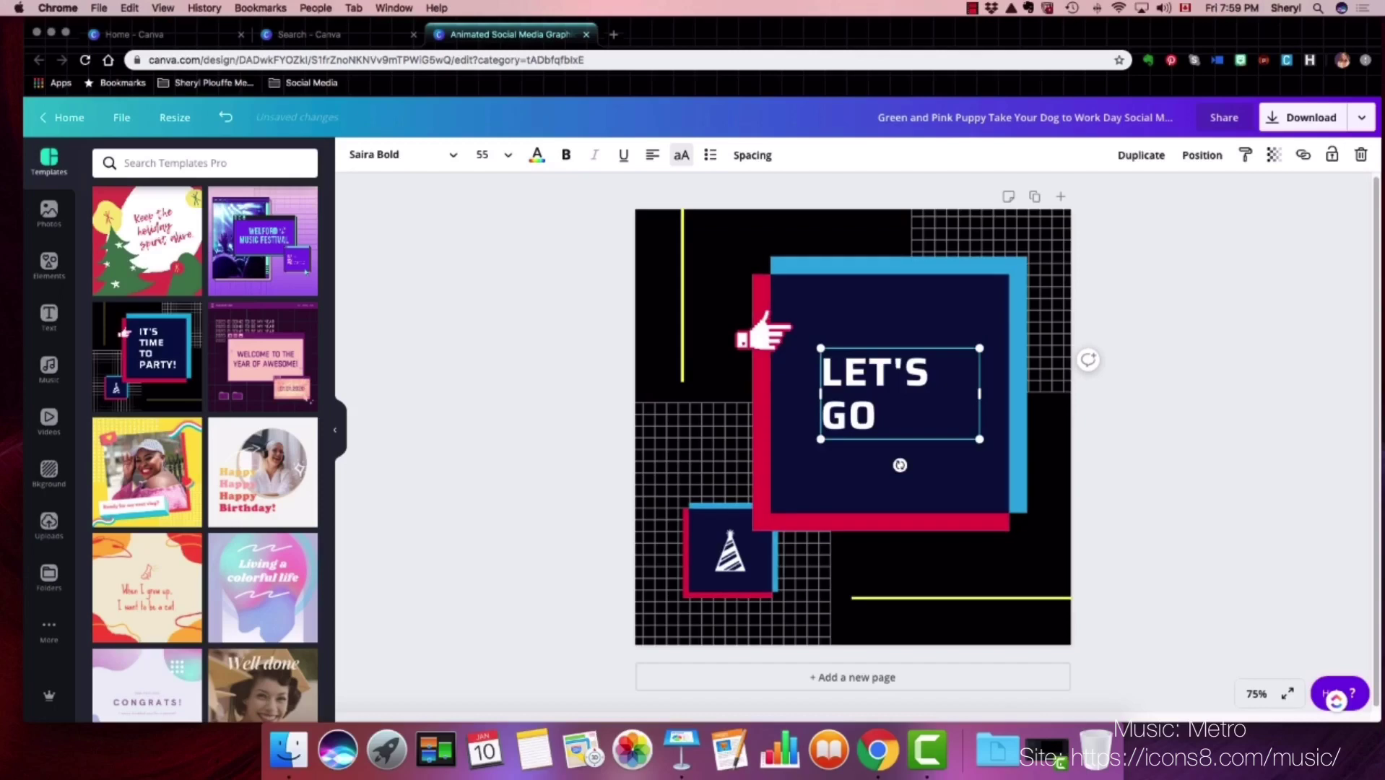
key(Return)
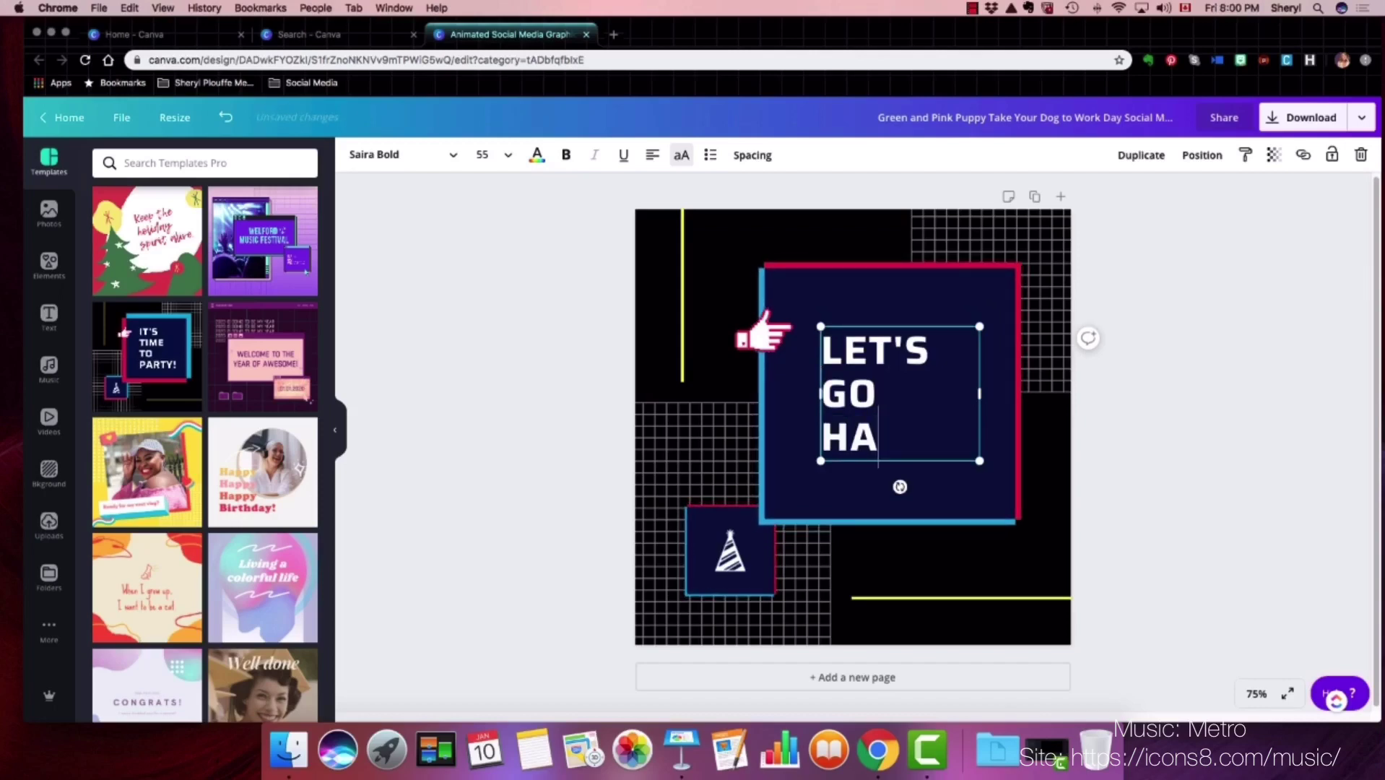
text(HAWKS)
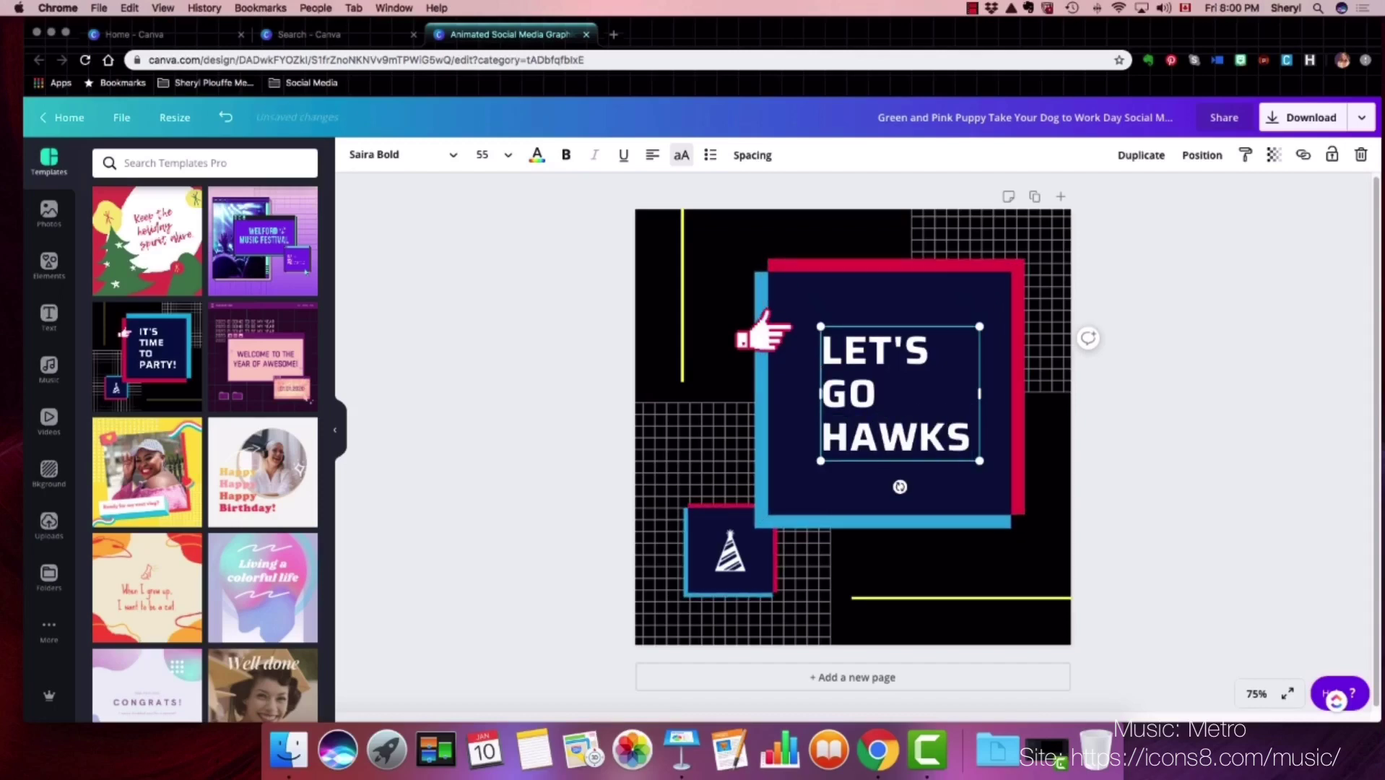
text(!)
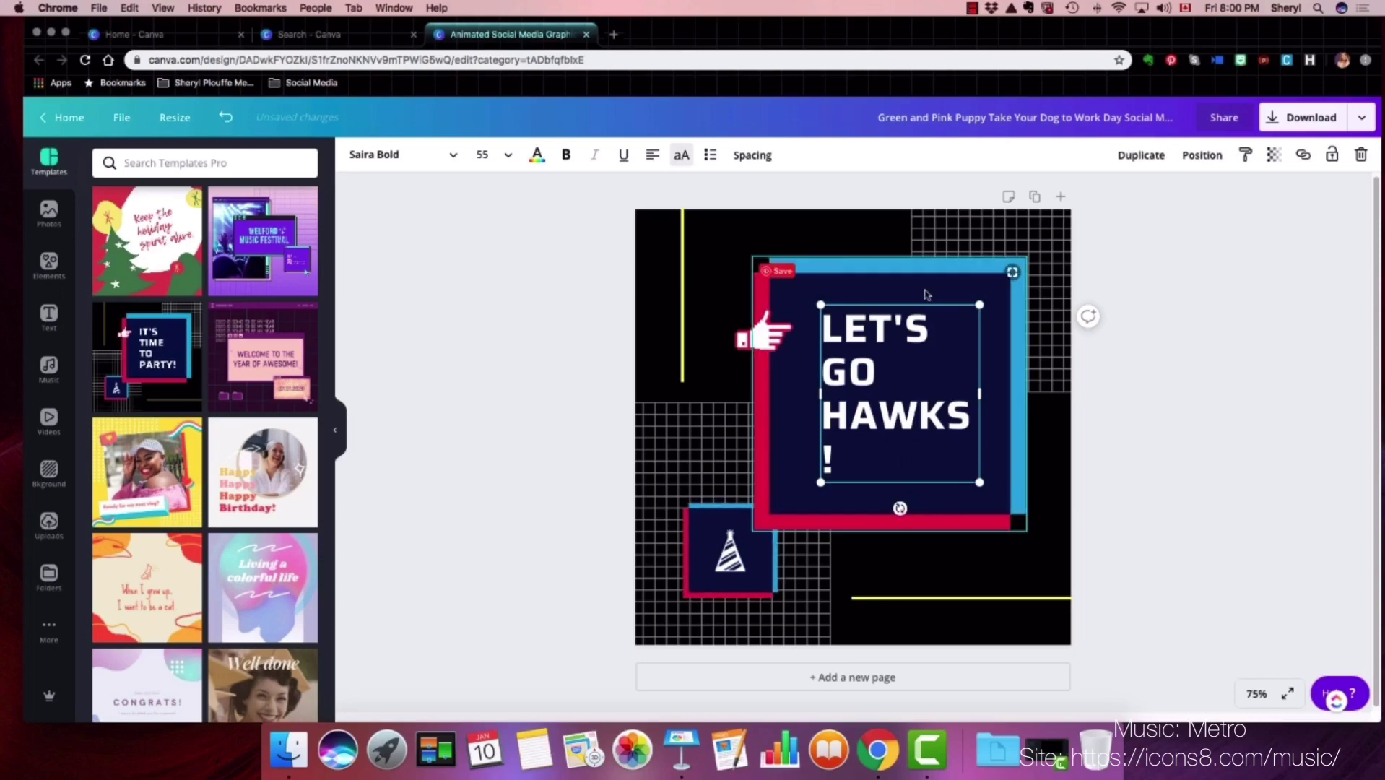
- Widen the headline's text box so "HAWKS!" fits on one line, and shift it to center it in the navy square
drag(980, 390, 991, 390)
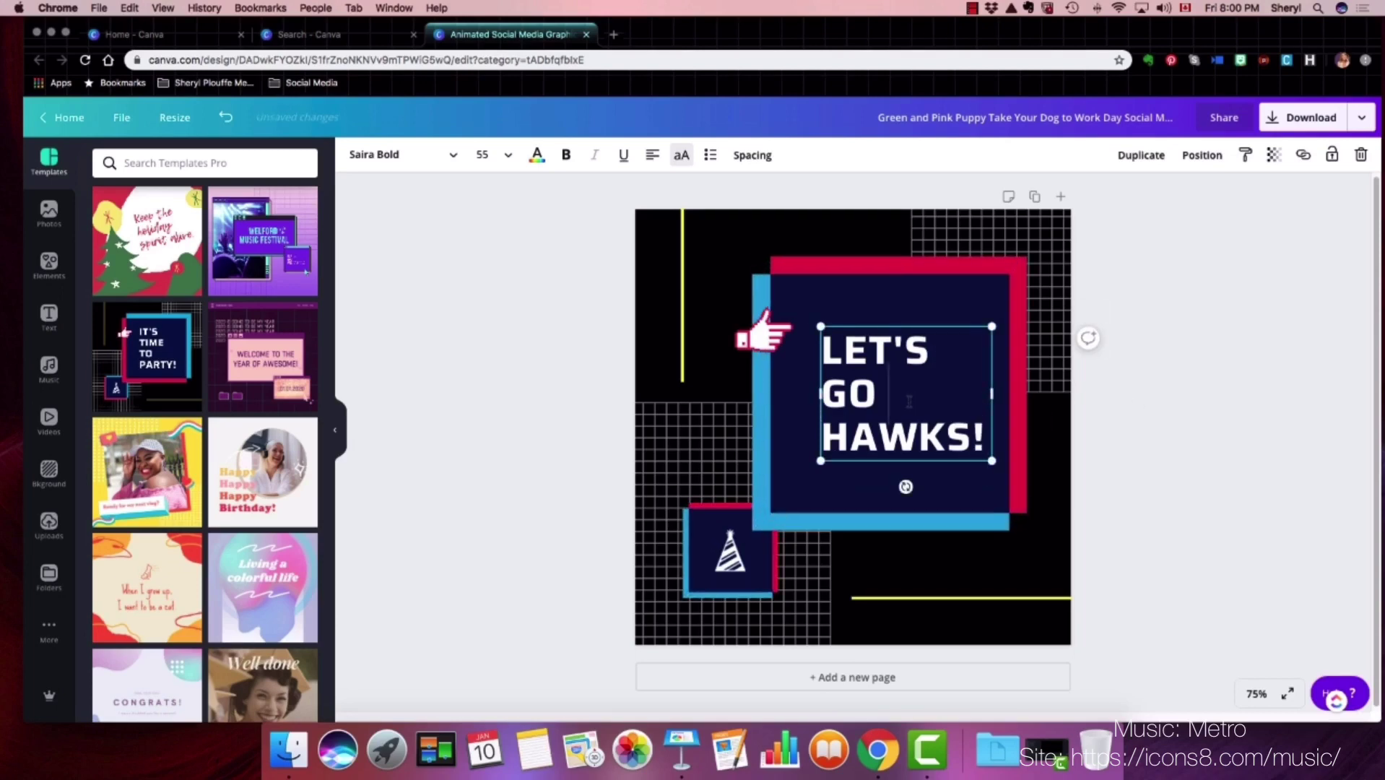
drag(908, 401, 865, 410)
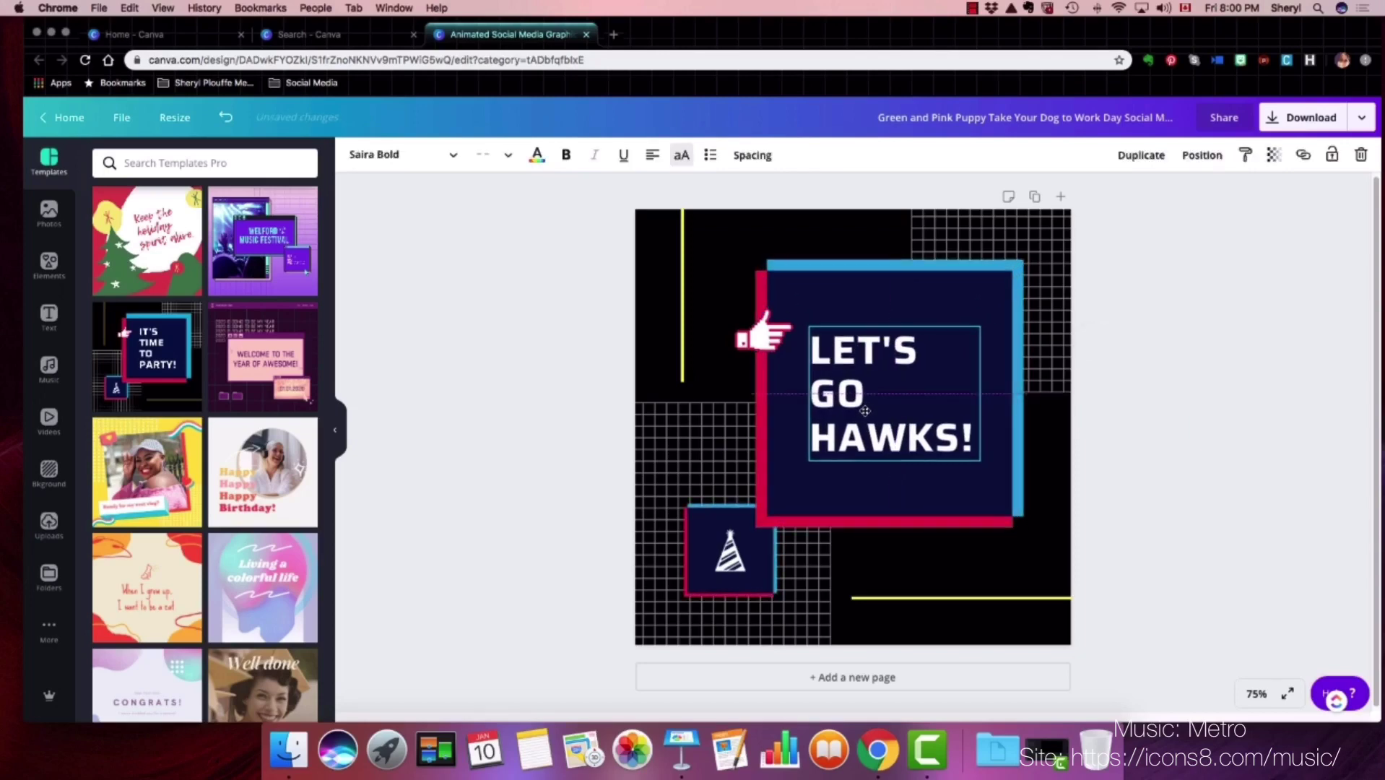
click(1135, 443)
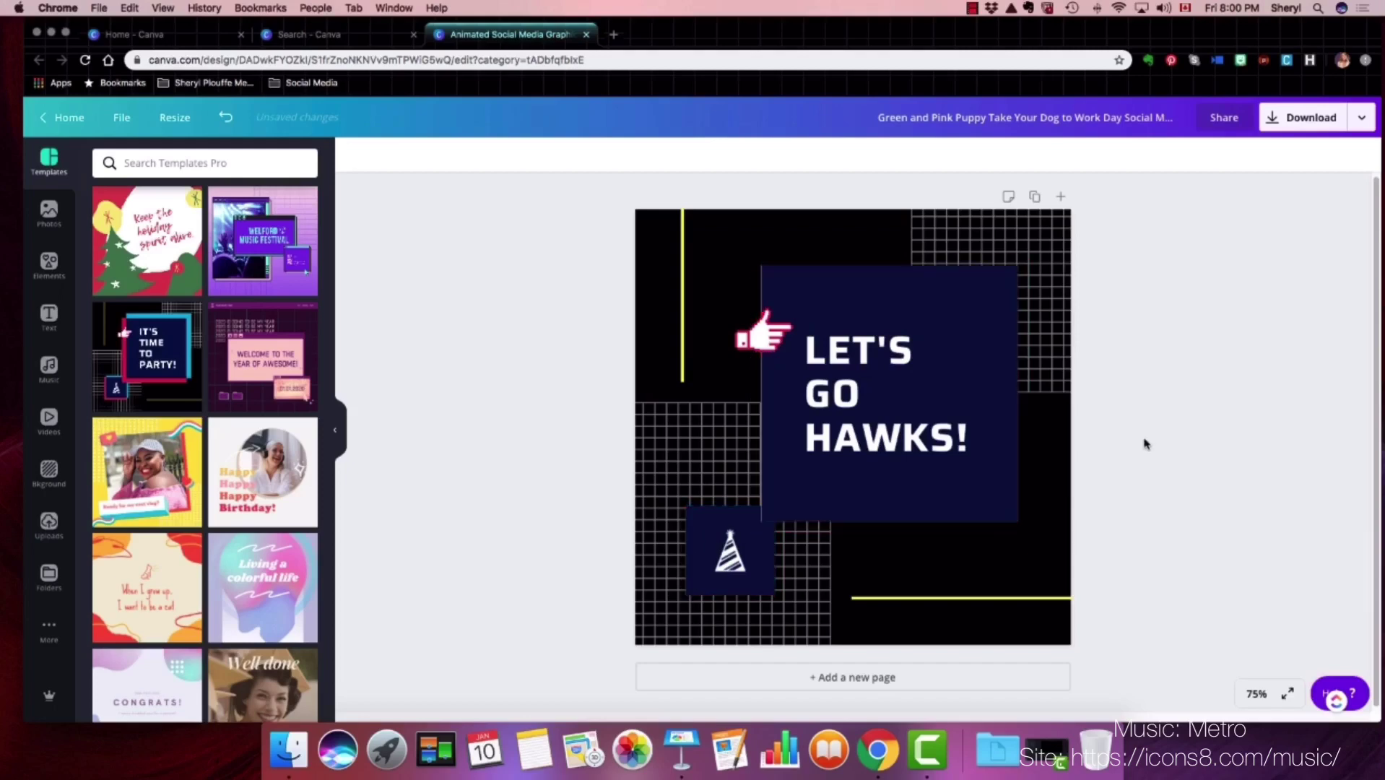
- Recolor the vertical yellow line near the design's upper corner to red
click(683, 262)
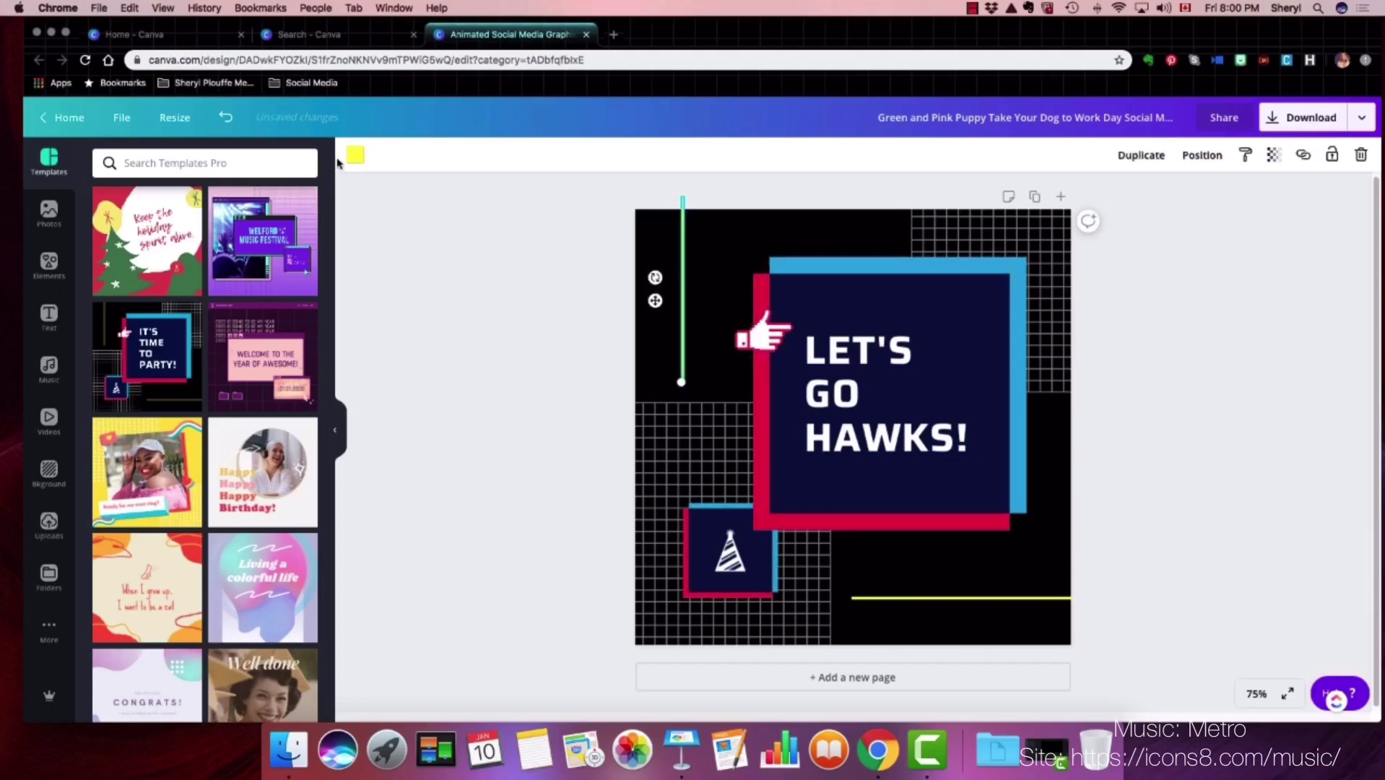
click(355, 155)
click(185, 230)
click(526, 309)
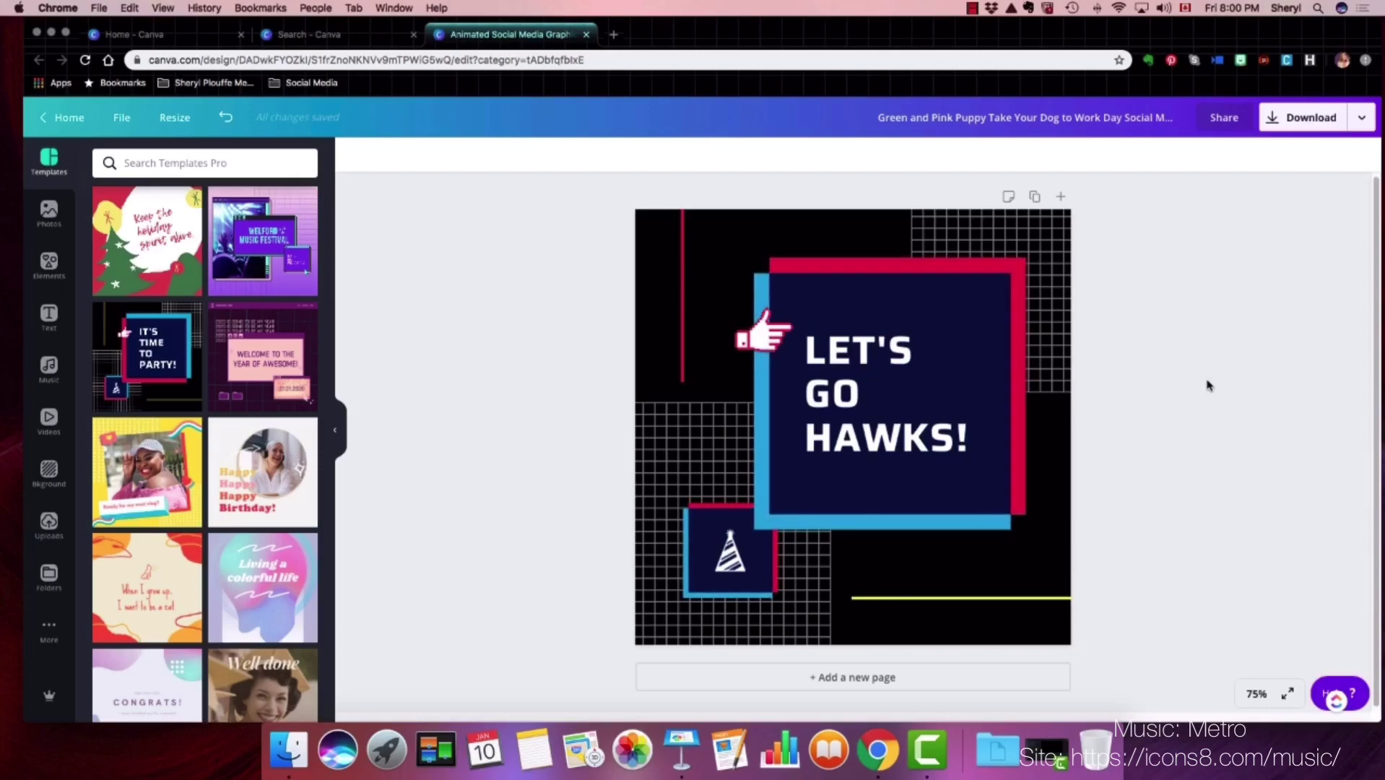
- Check the download options with Video as the file type
click(1307, 122)
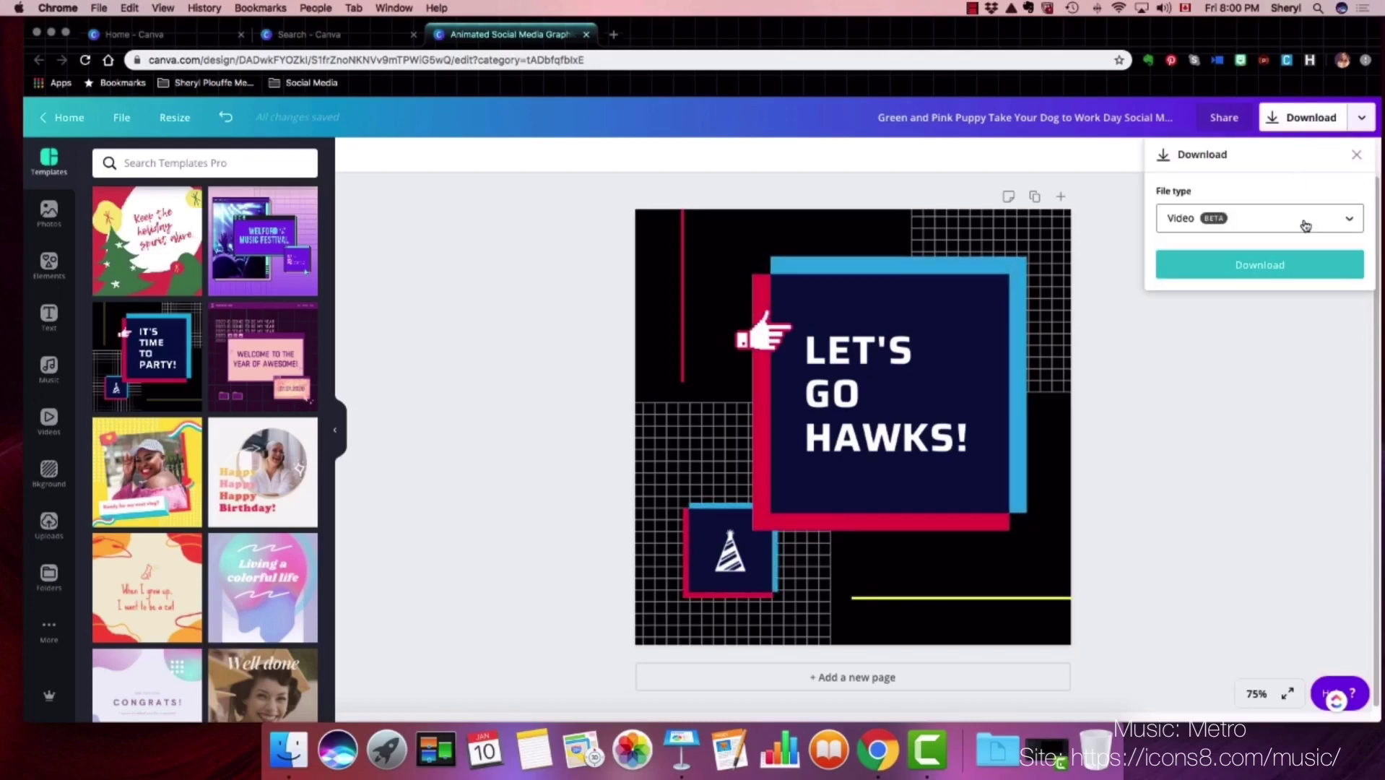
click(1304, 272)
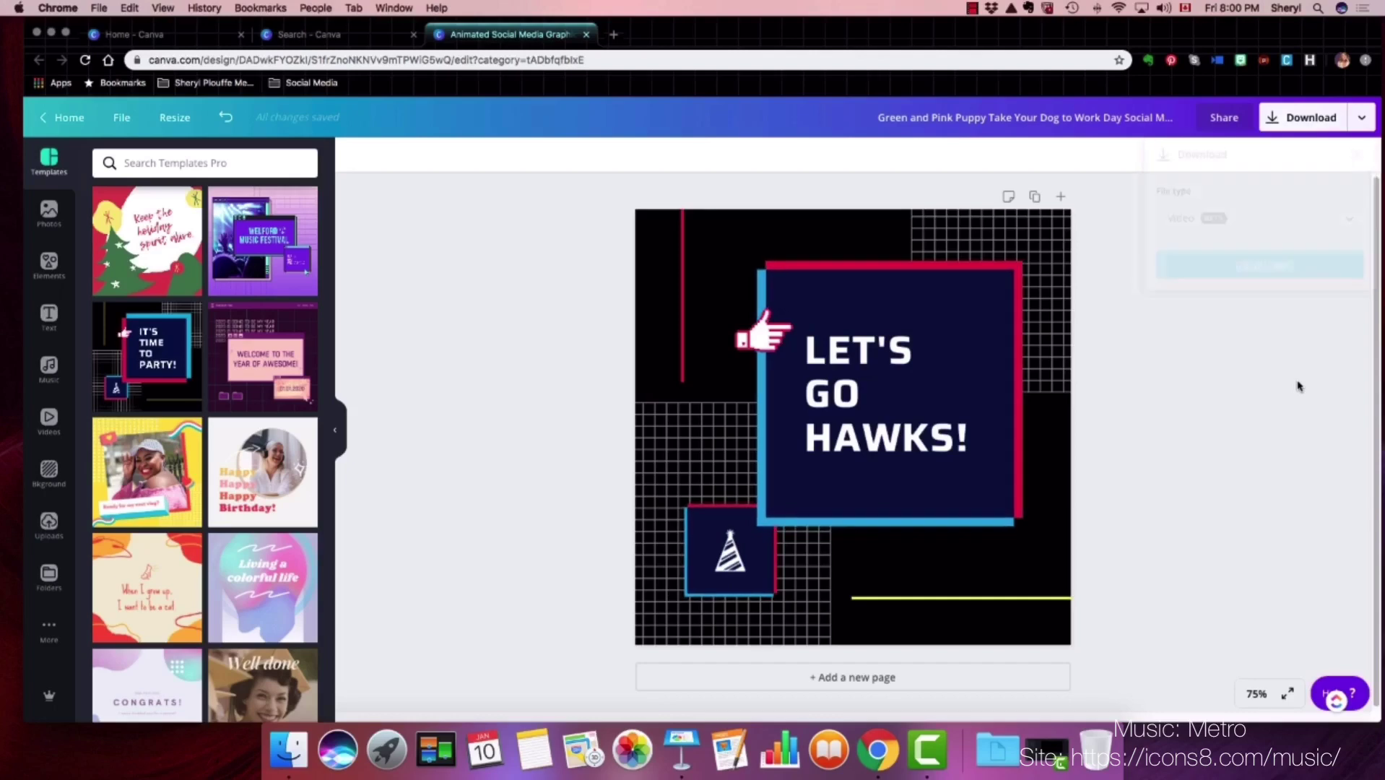
click(861, 495)
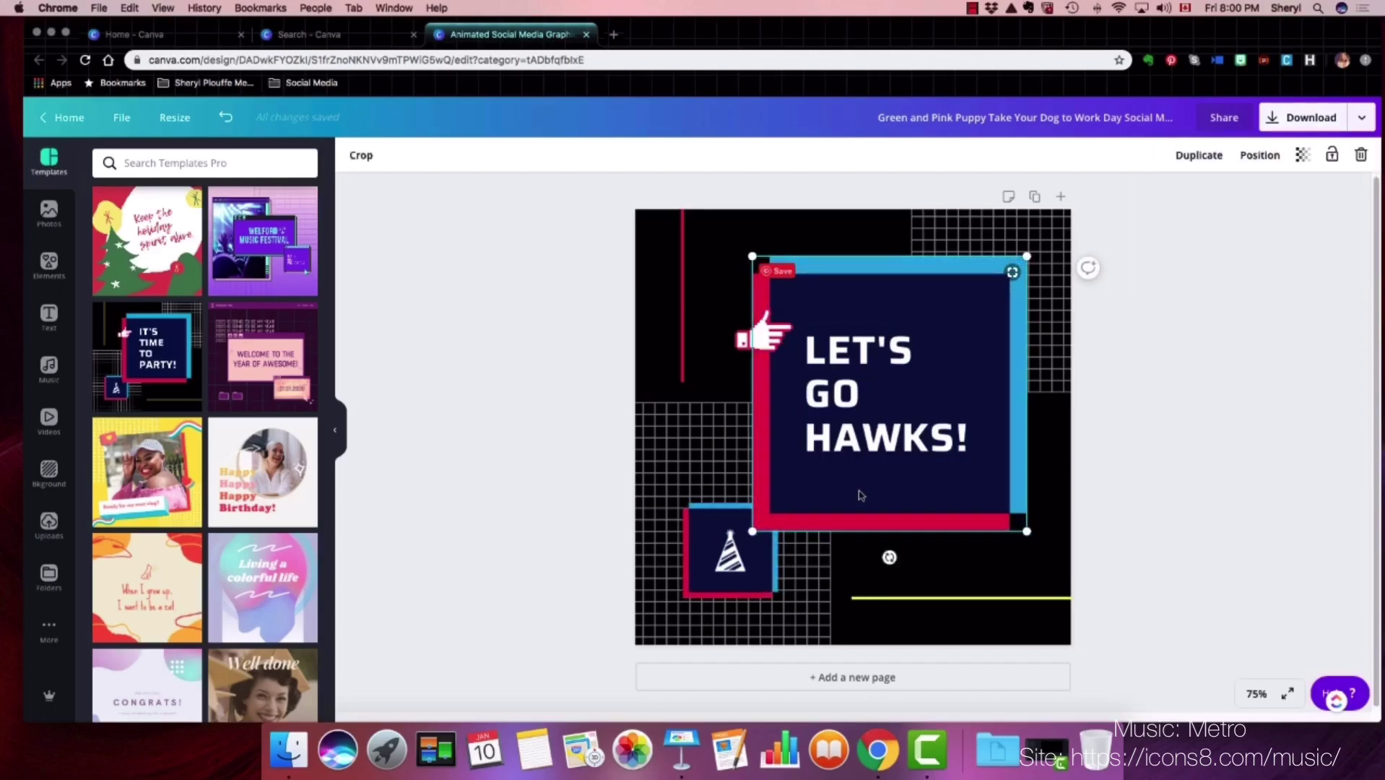
key(Delete)
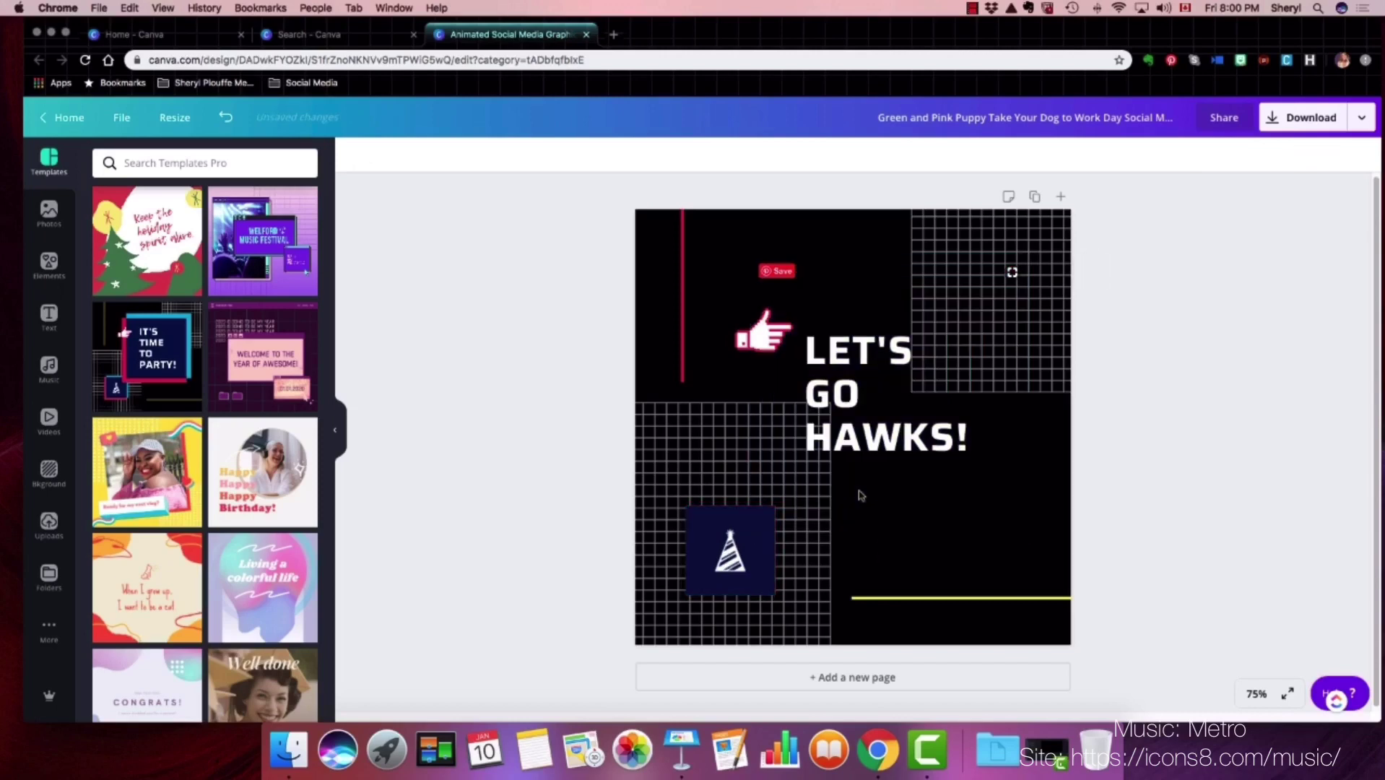
click(226, 117)
- Replace the "LET'S GO HAWKS!" headline with a square image frame from the Frames elements
click(888, 411)
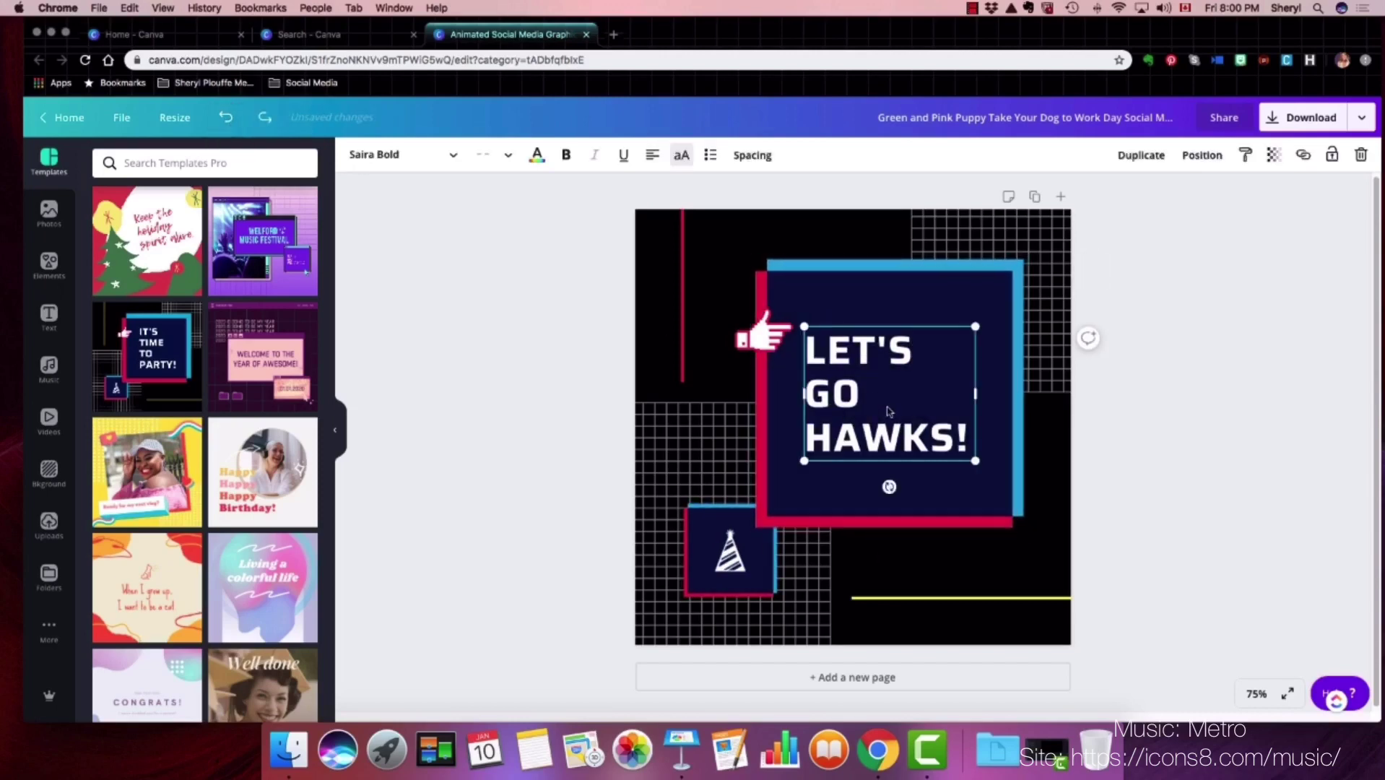
key(Delete)
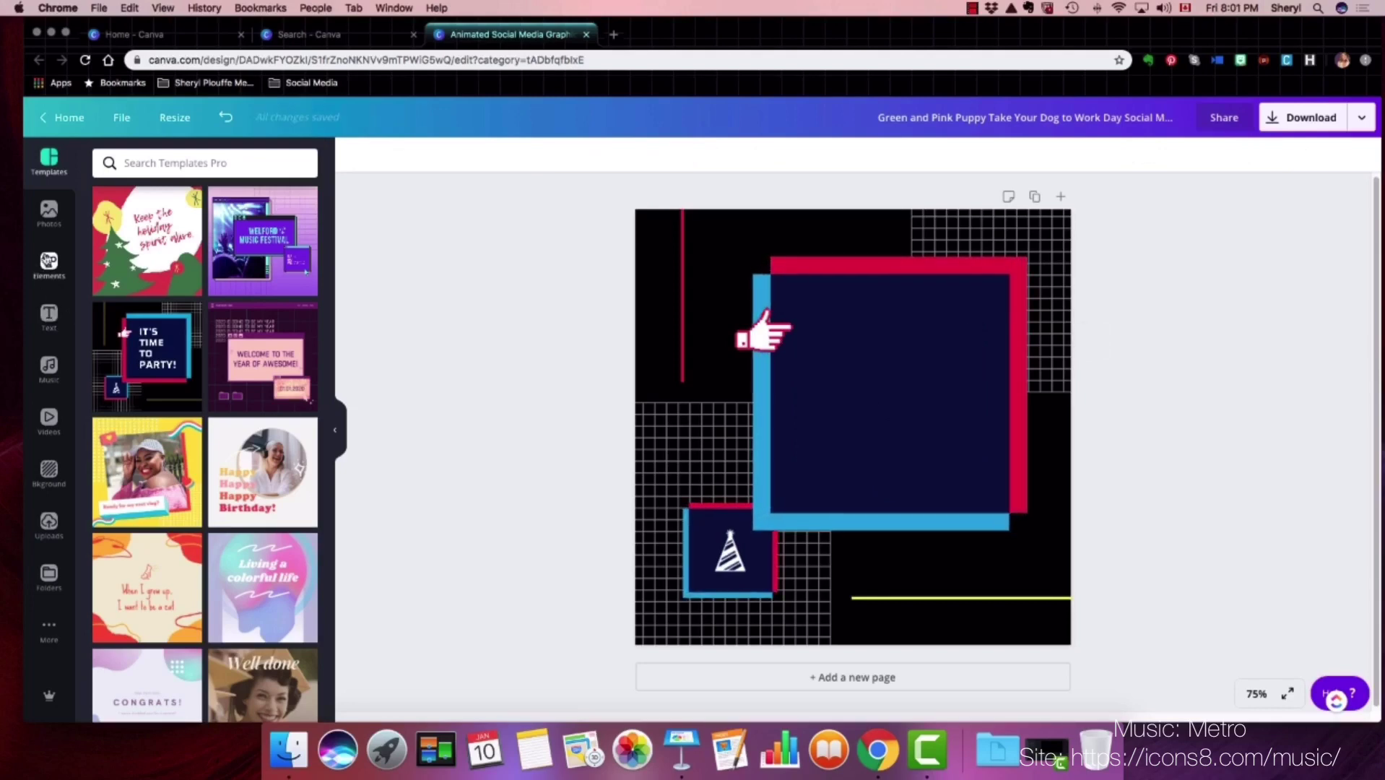
click(50, 263)
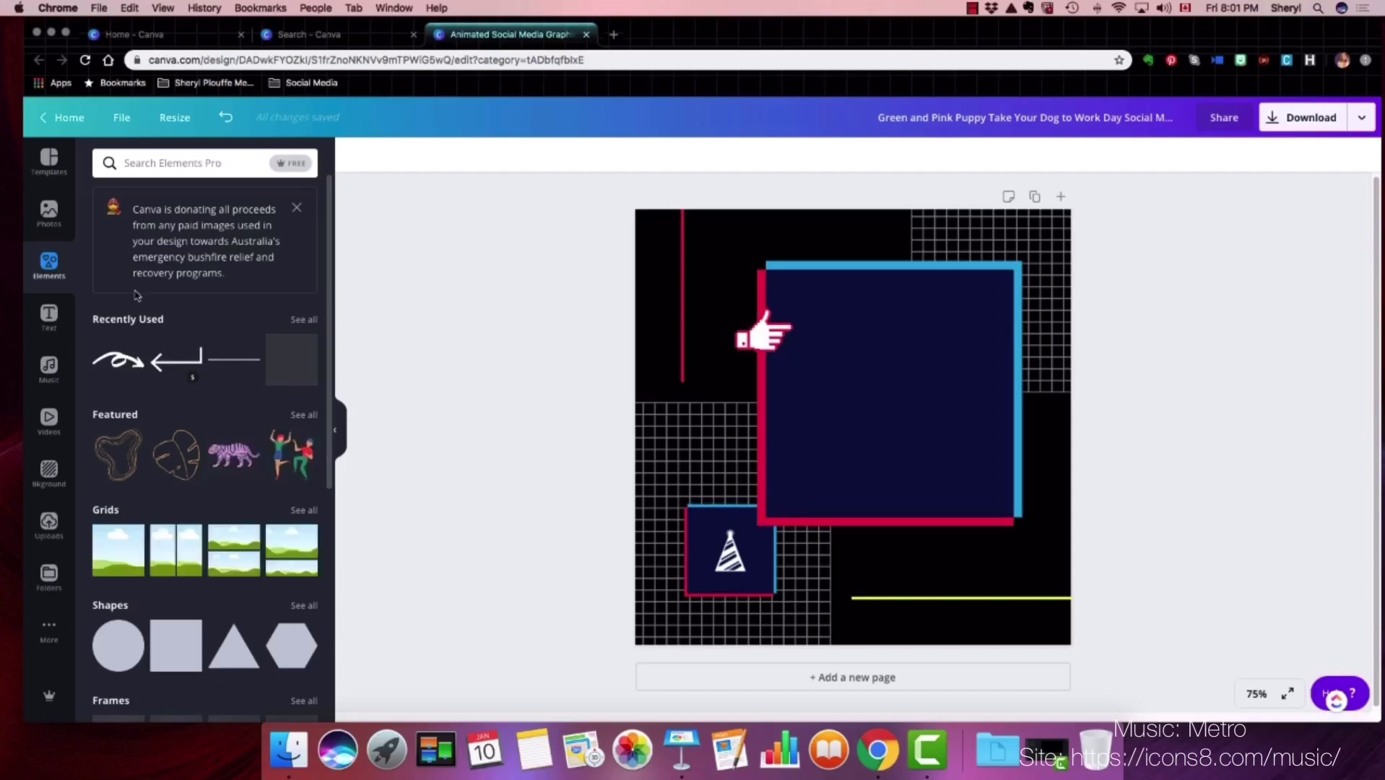
scroll(213, 411, down, 5)
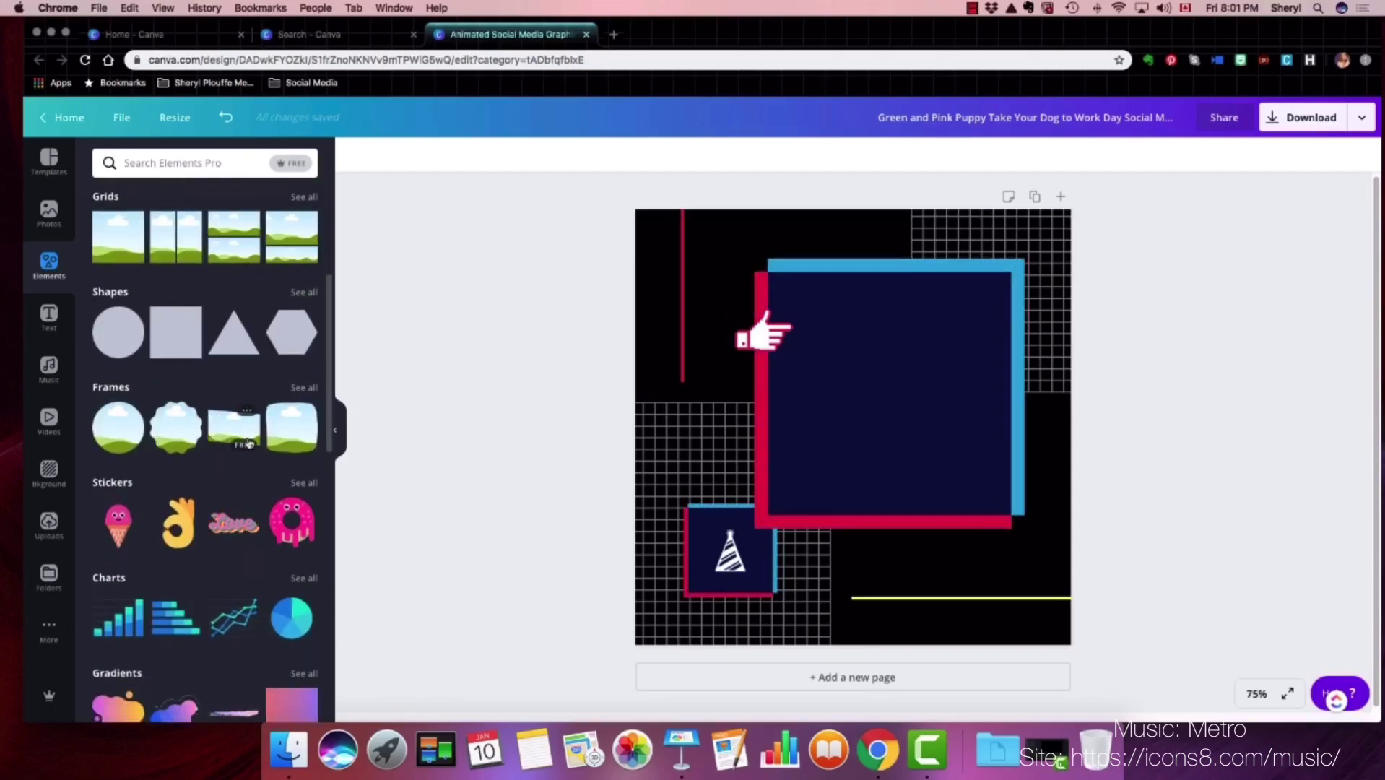
click(299, 390)
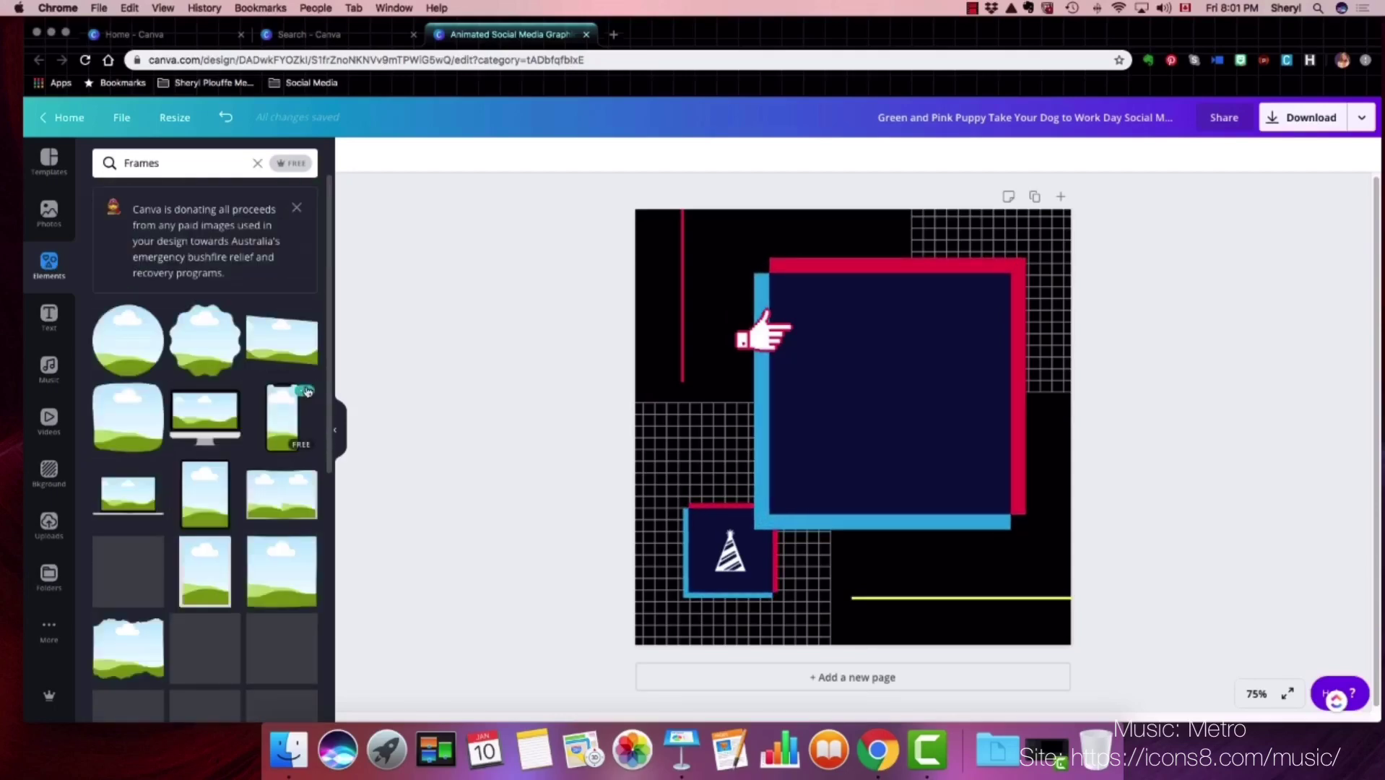
scroll(271, 404, down, 5)
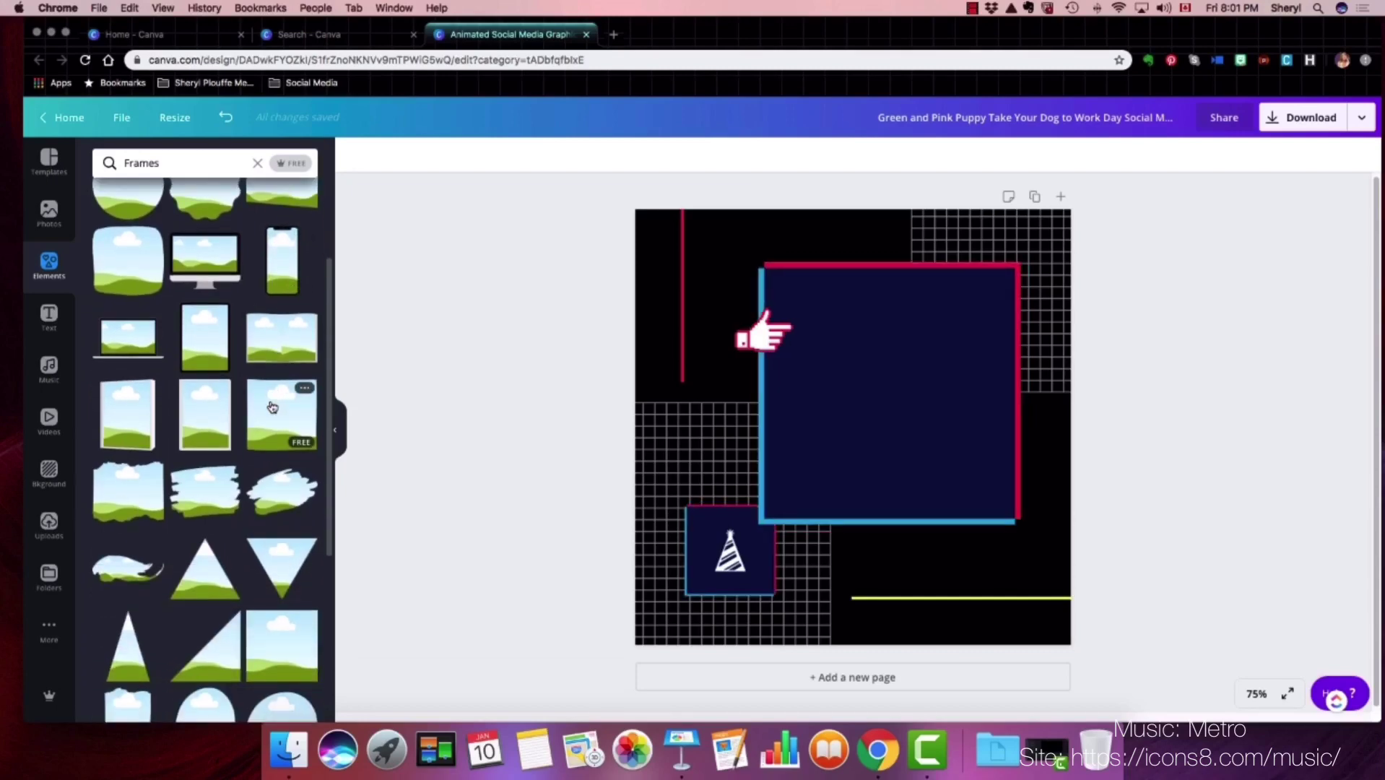
scroll(273, 417, down, 4)
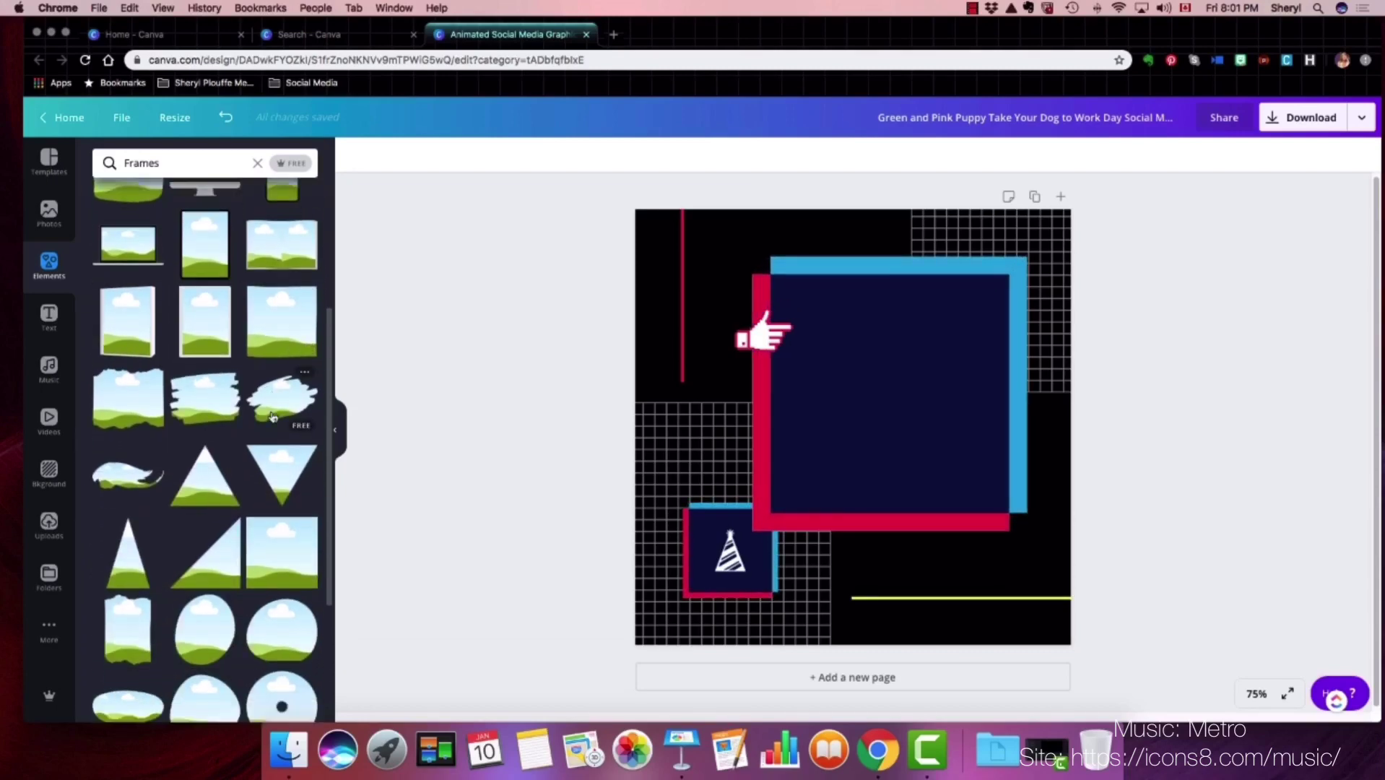
click(278, 414)
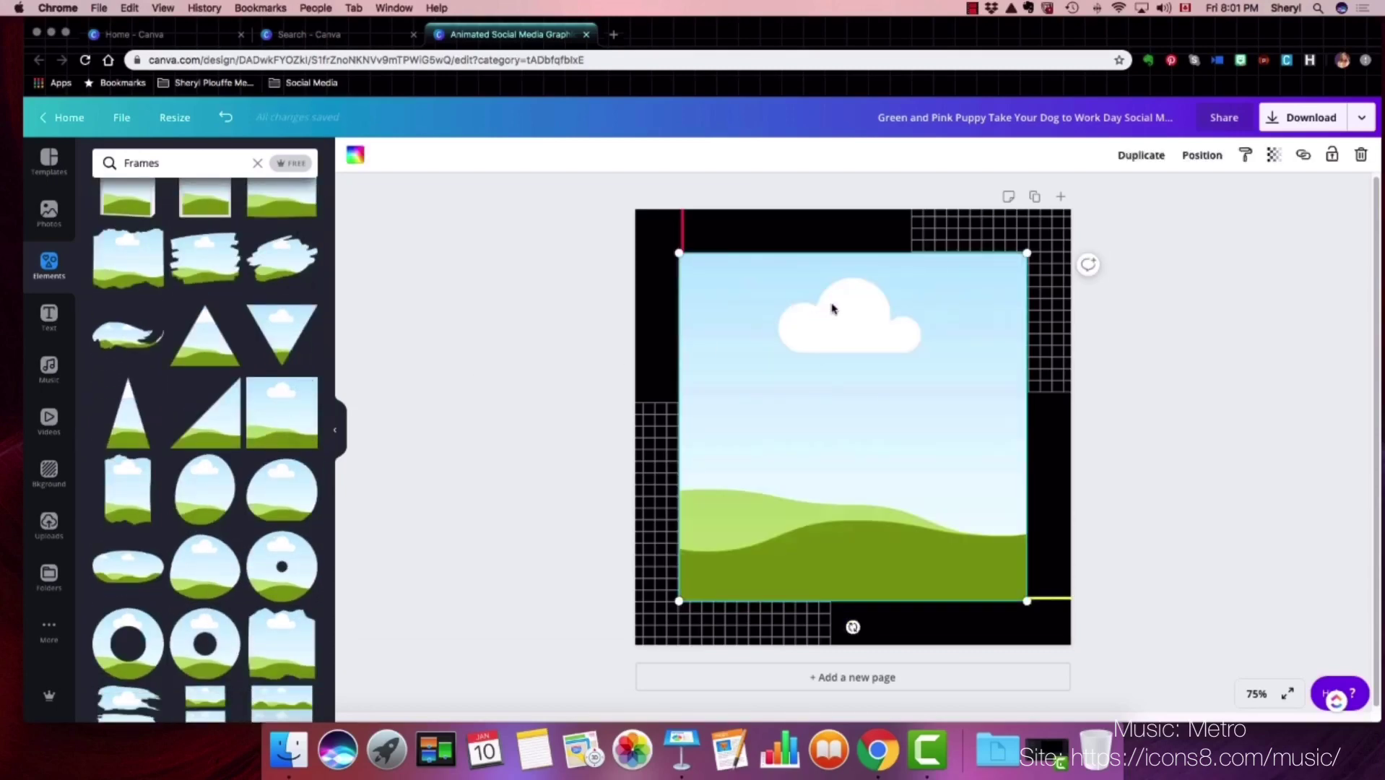
- Shrink the square frame and center it inside the animated navy square
drag(1020, 259, 899, 380)
drag(824, 449, 915, 362)
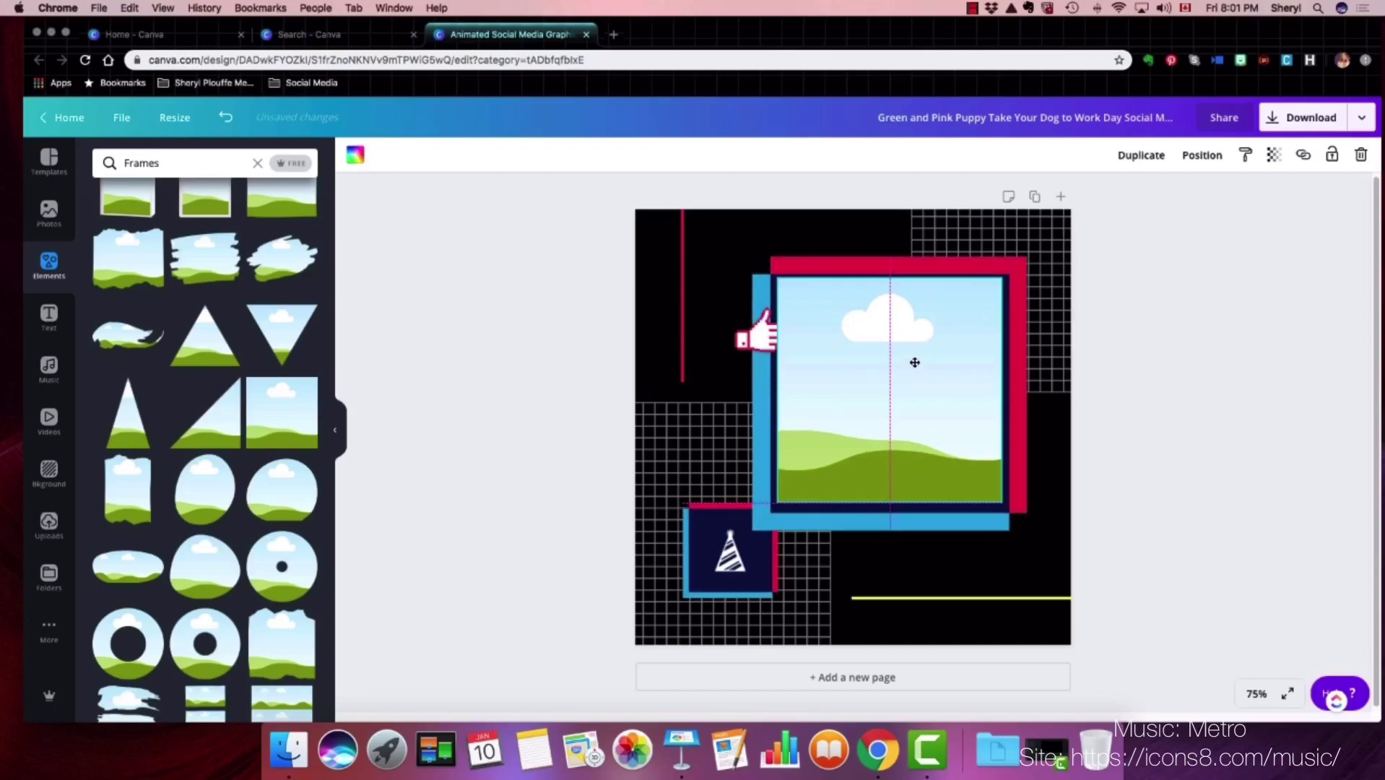
drag(914, 366, 914, 366)
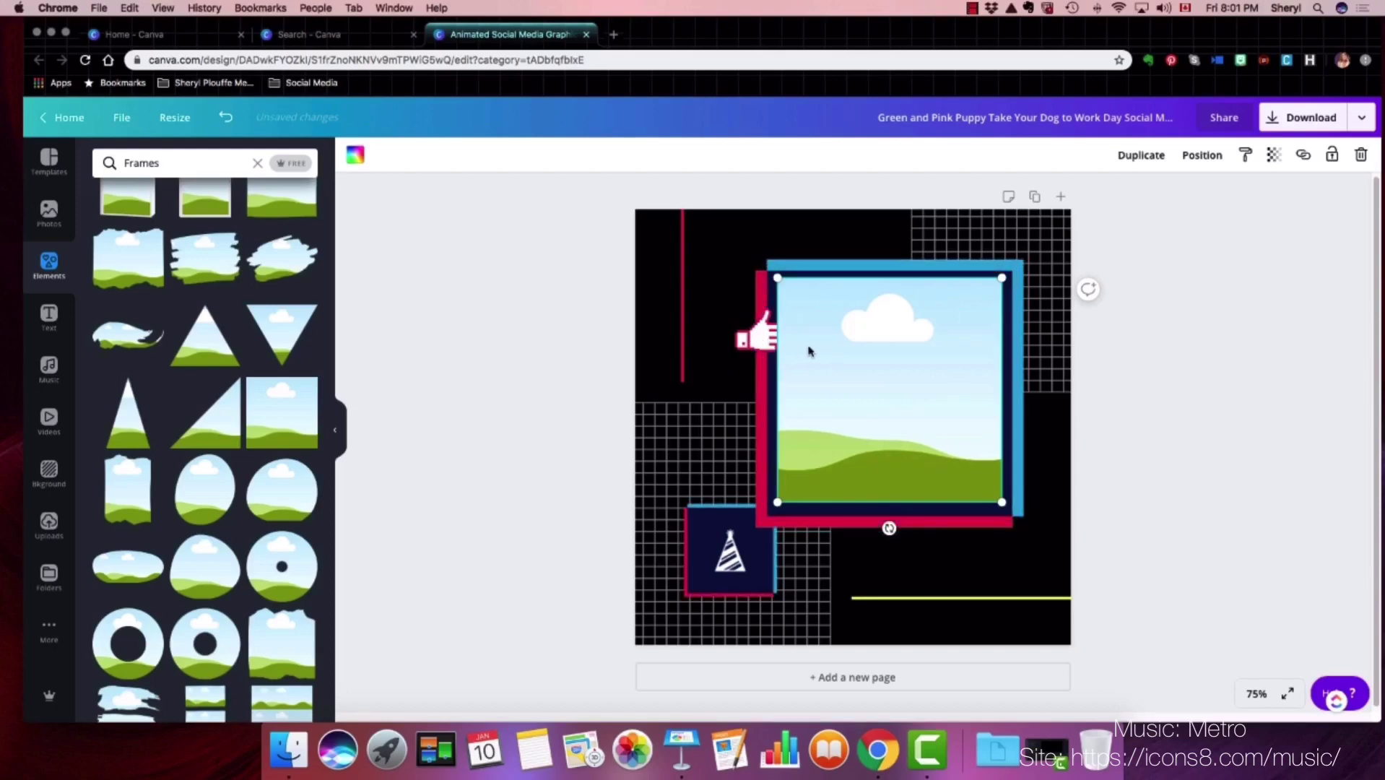
- Send the frame one layer backward so the pointing hand sits in front of it
click(1200, 155)
click(1168, 199)
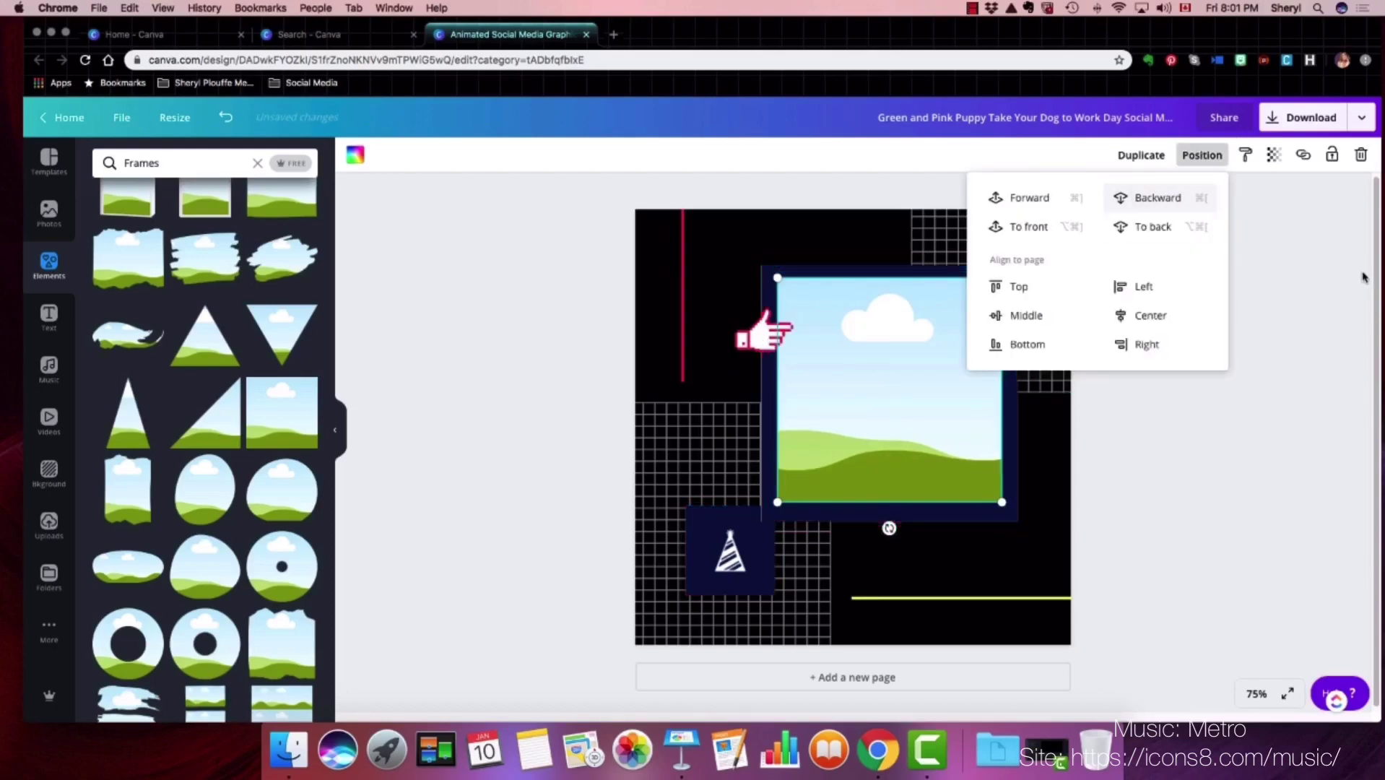
click(1088, 288)
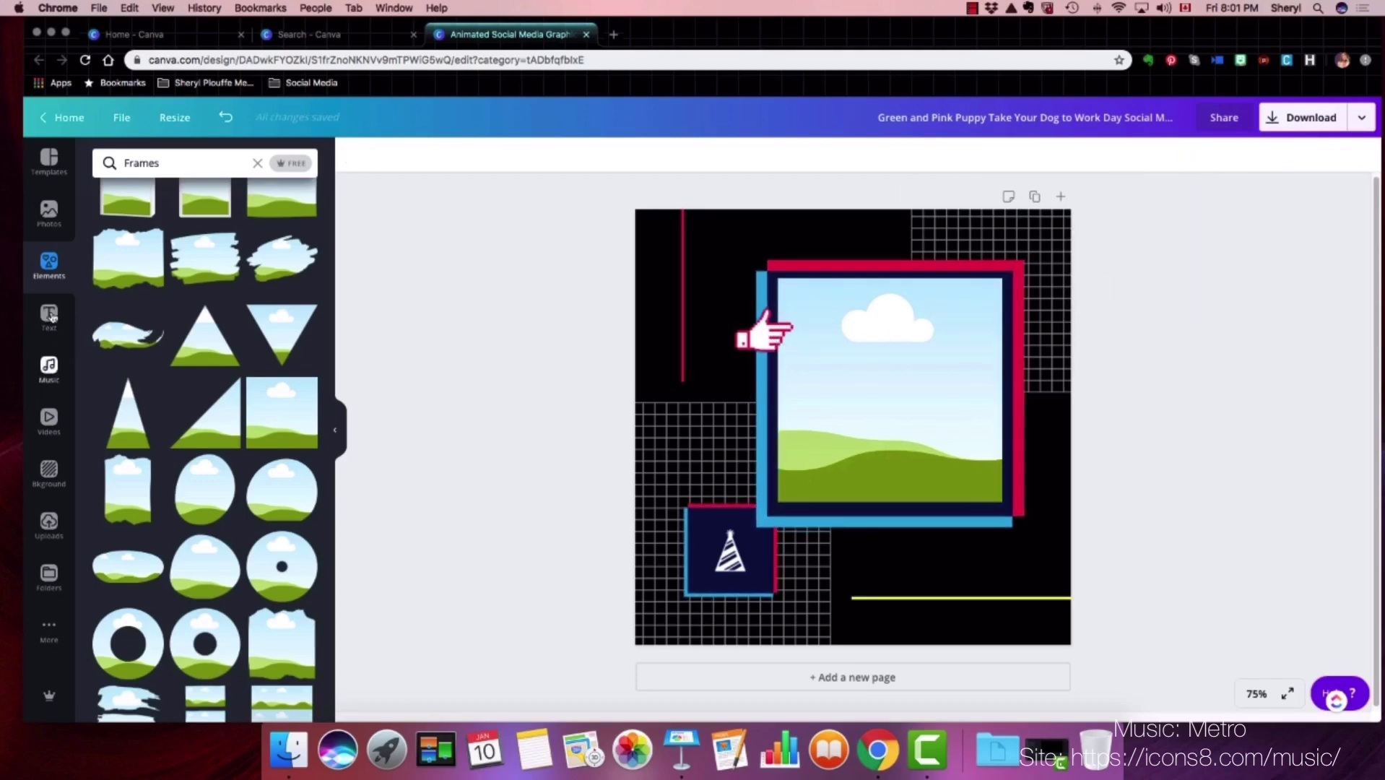
- Browse the stock video categories and list all videos in the Sports category
click(49, 417)
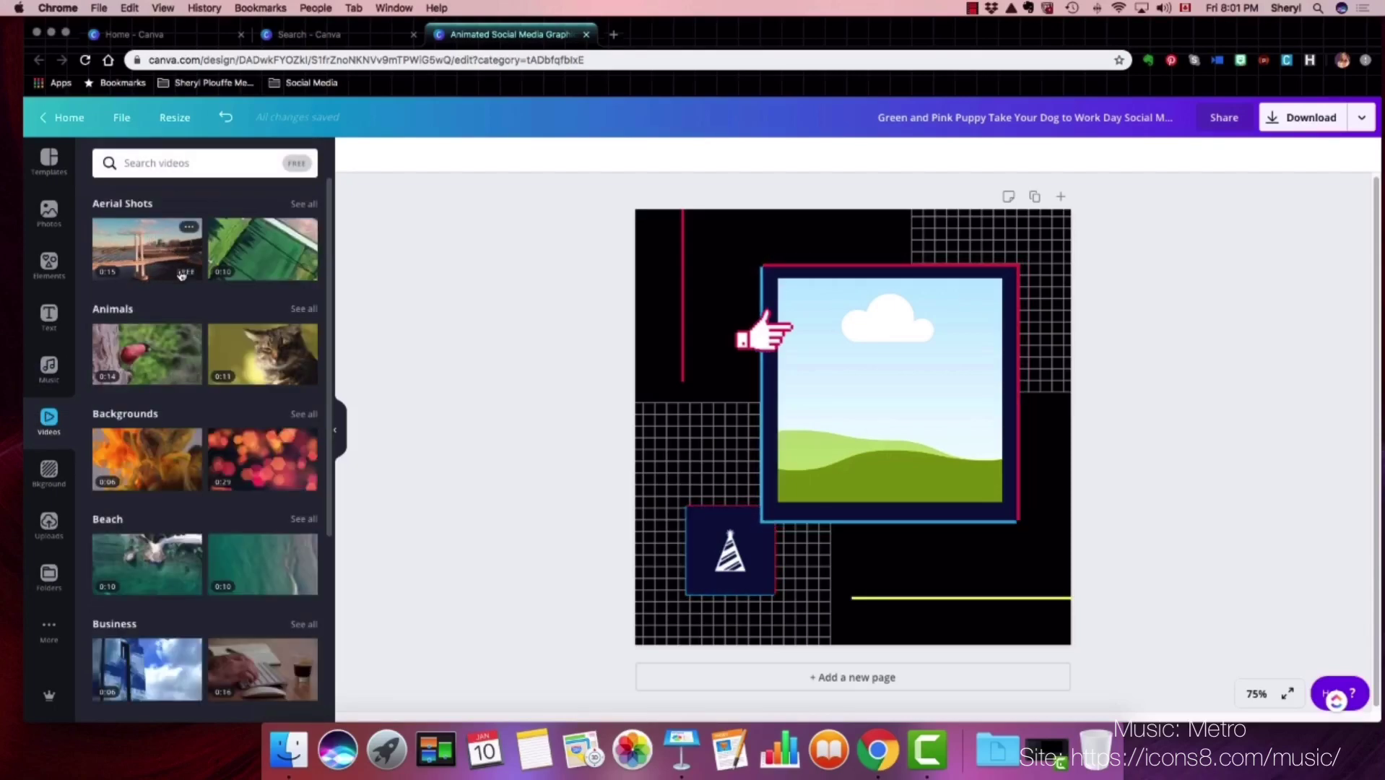
scroll(181, 272, down, 3)
scroll(181, 273, down, 10)
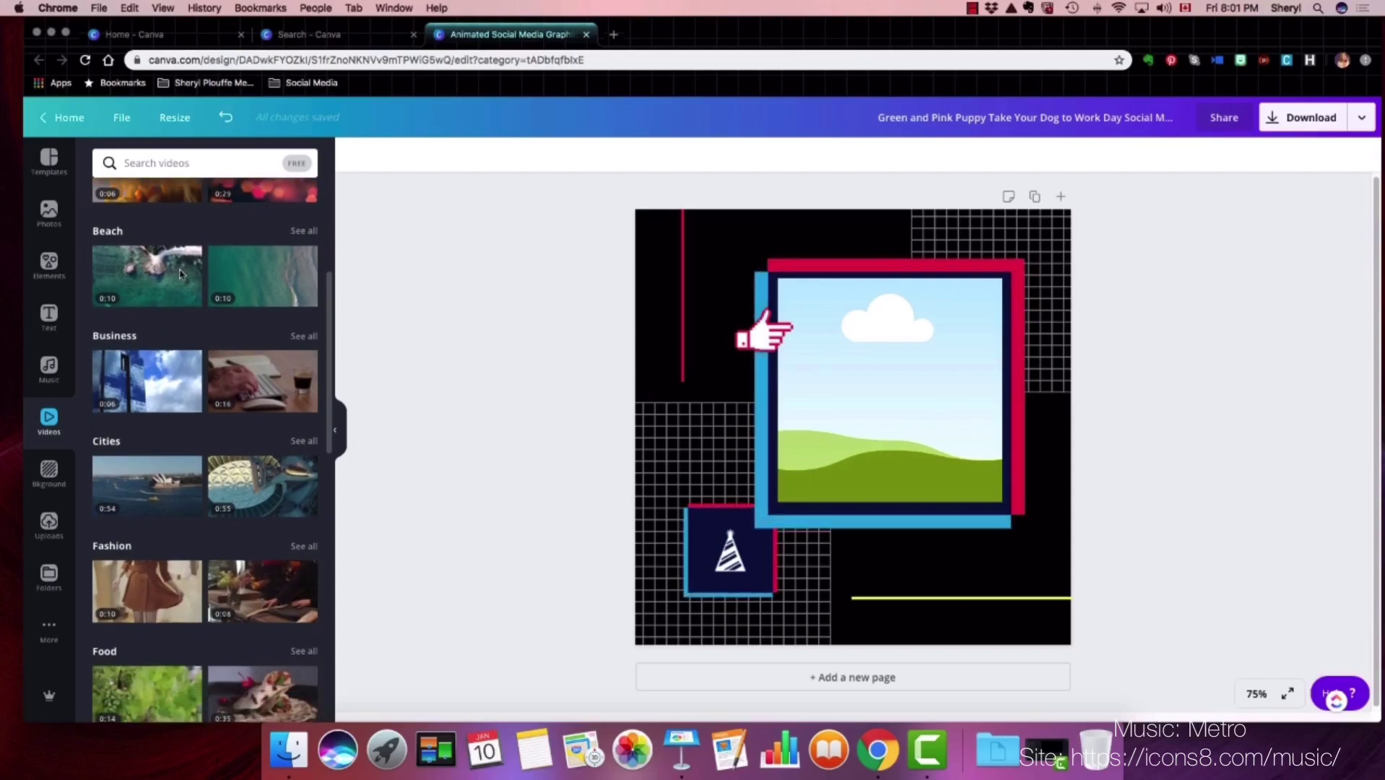
scroll(181, 274, down, 4)
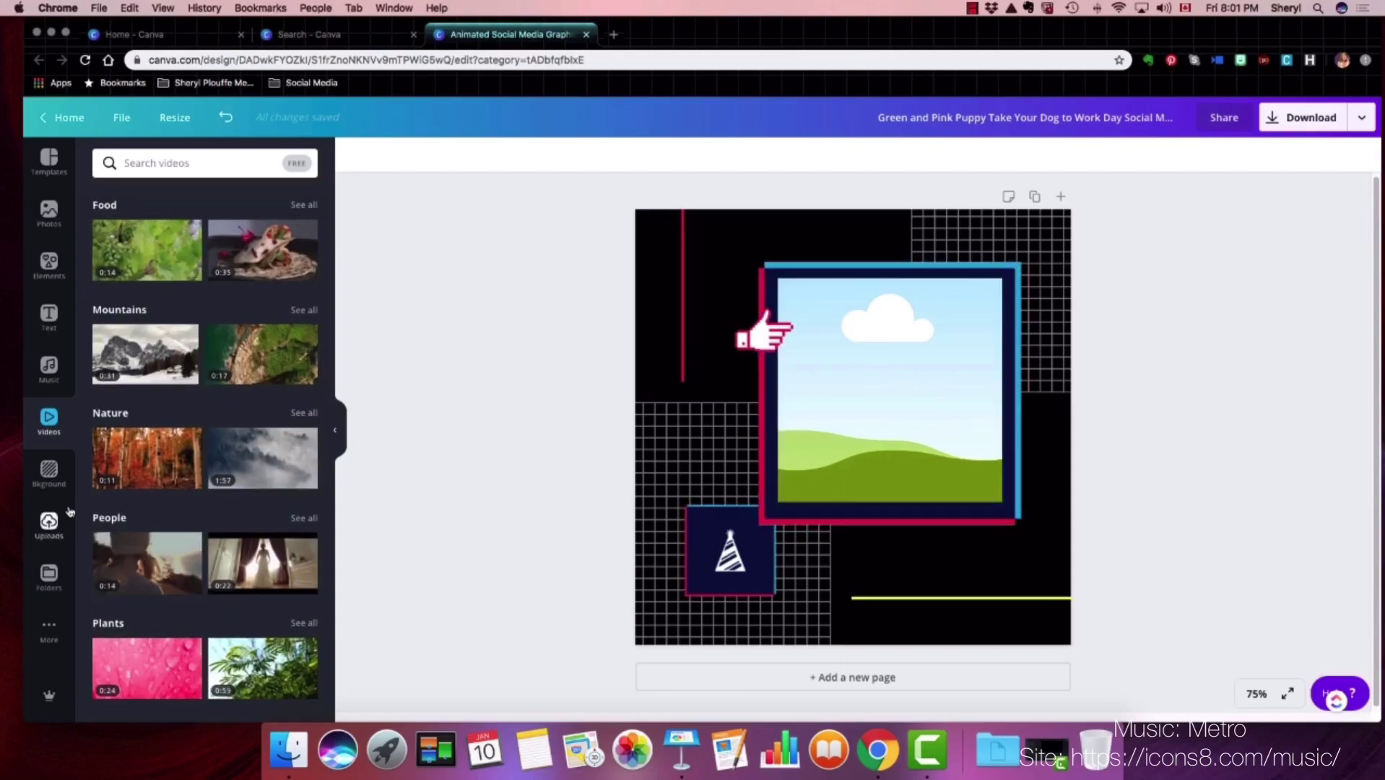
scroll(191, 469, down, 5)
scroll(194, 479, up, 10)
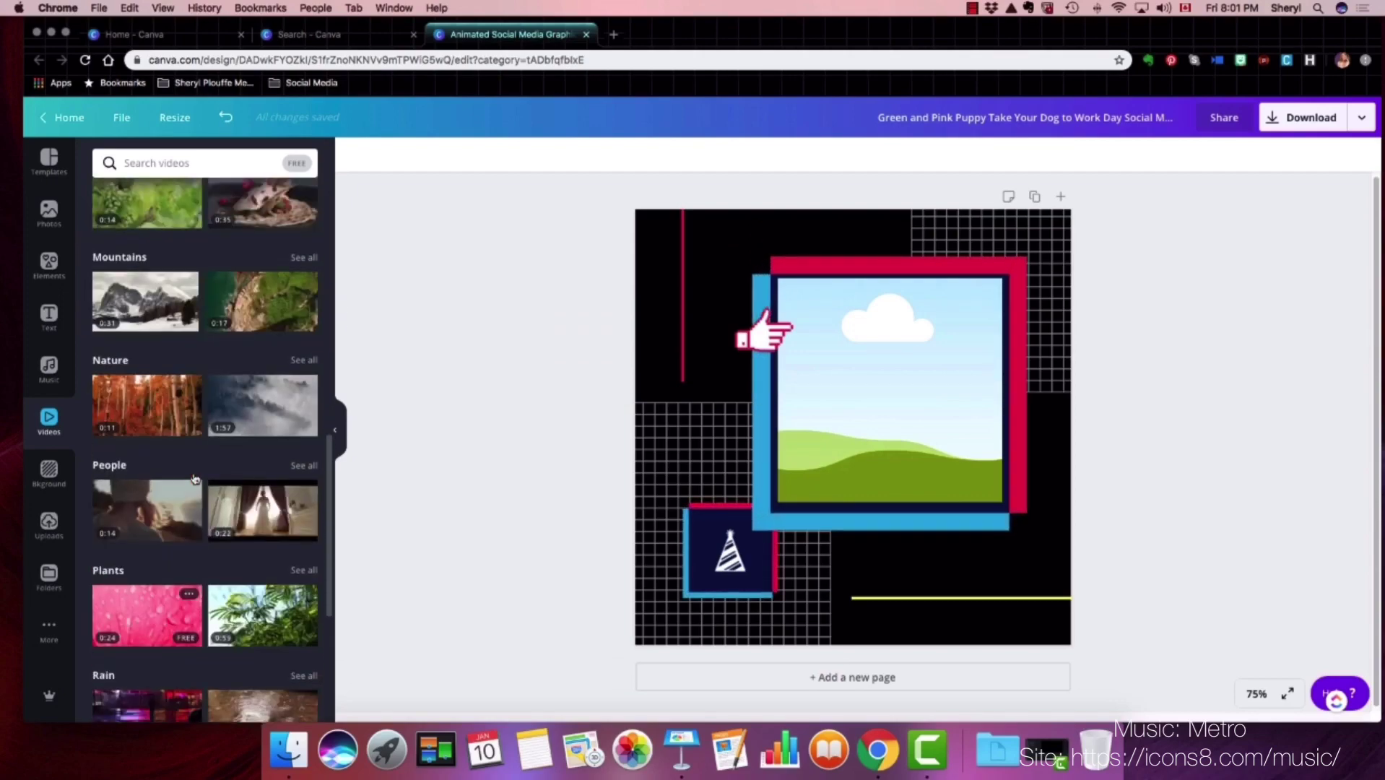
scroll(194, 479, down, 20)
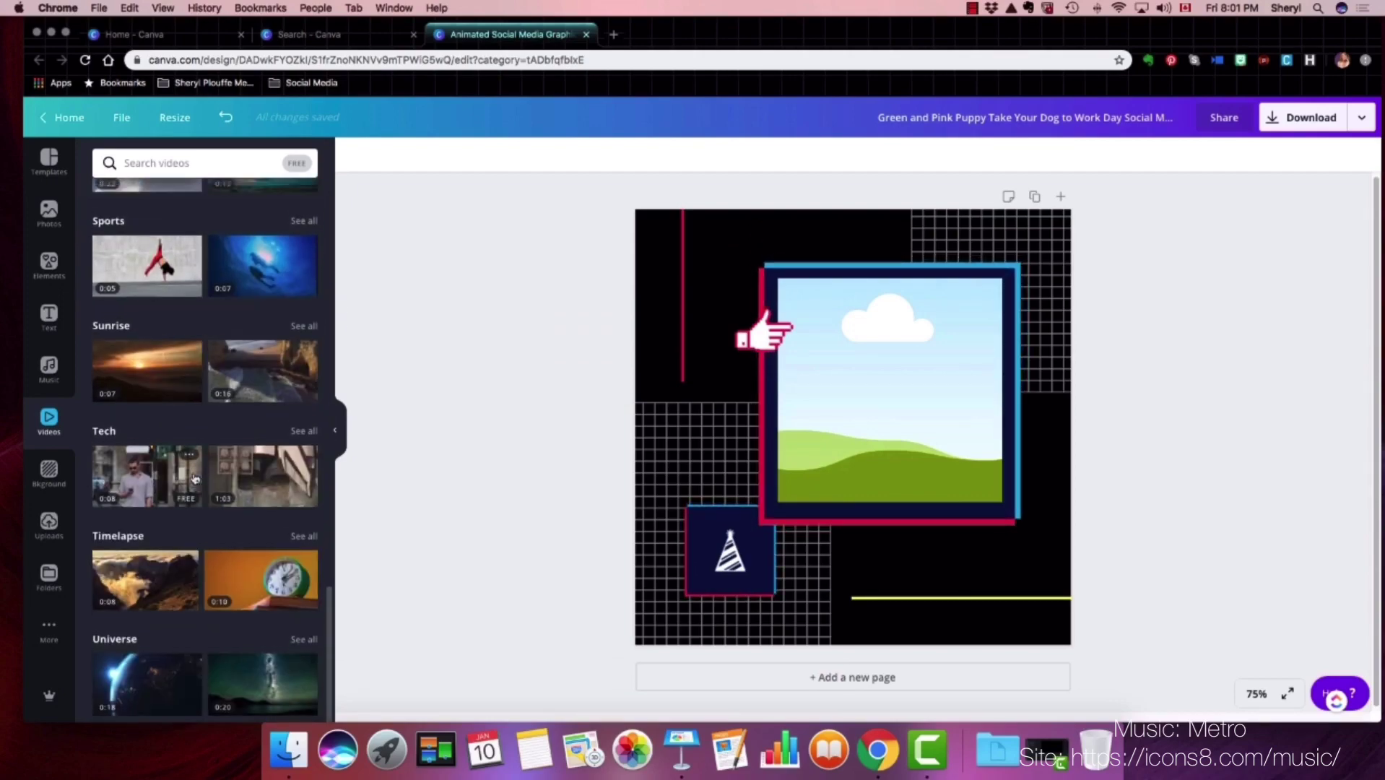
scroll(198, 484, up, 3)
scroll(204, 490, down, 4)
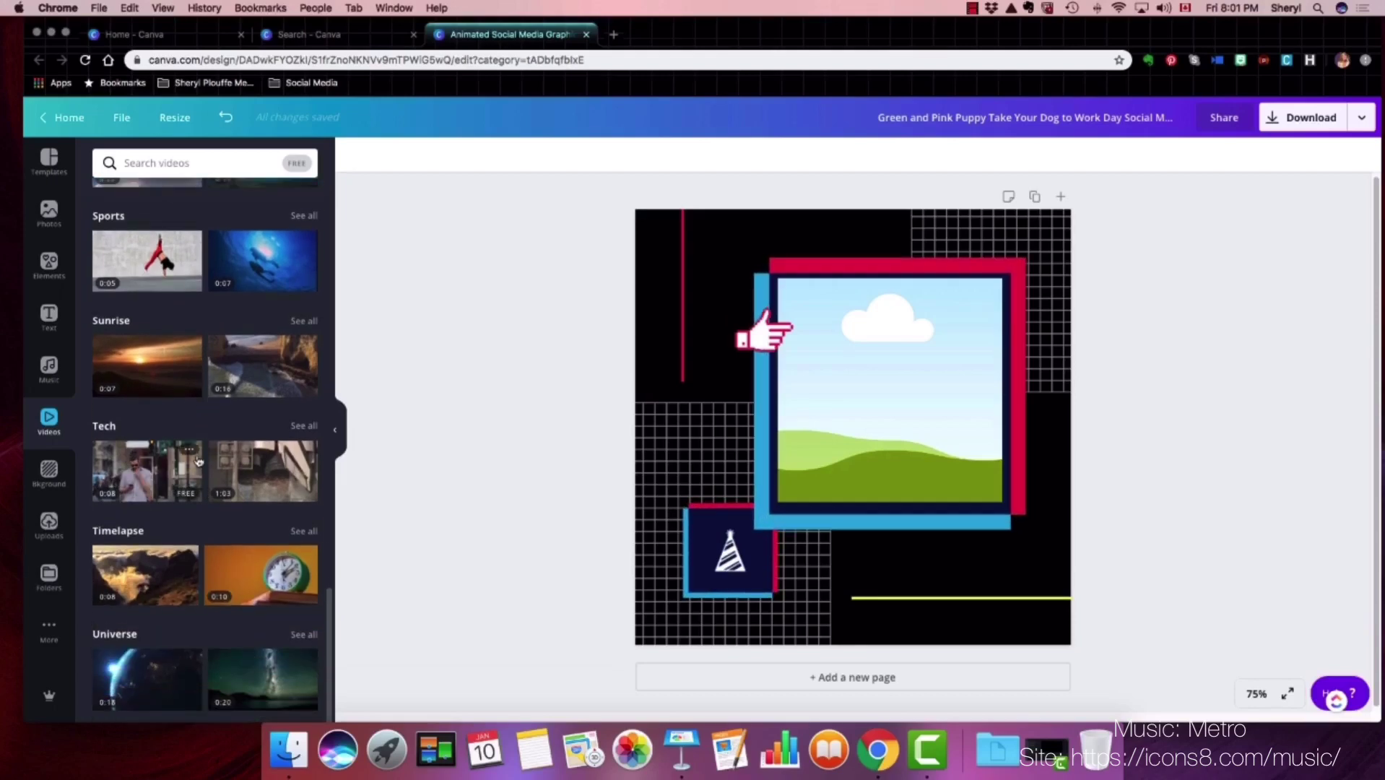
scroll(198, 460, up, 6)
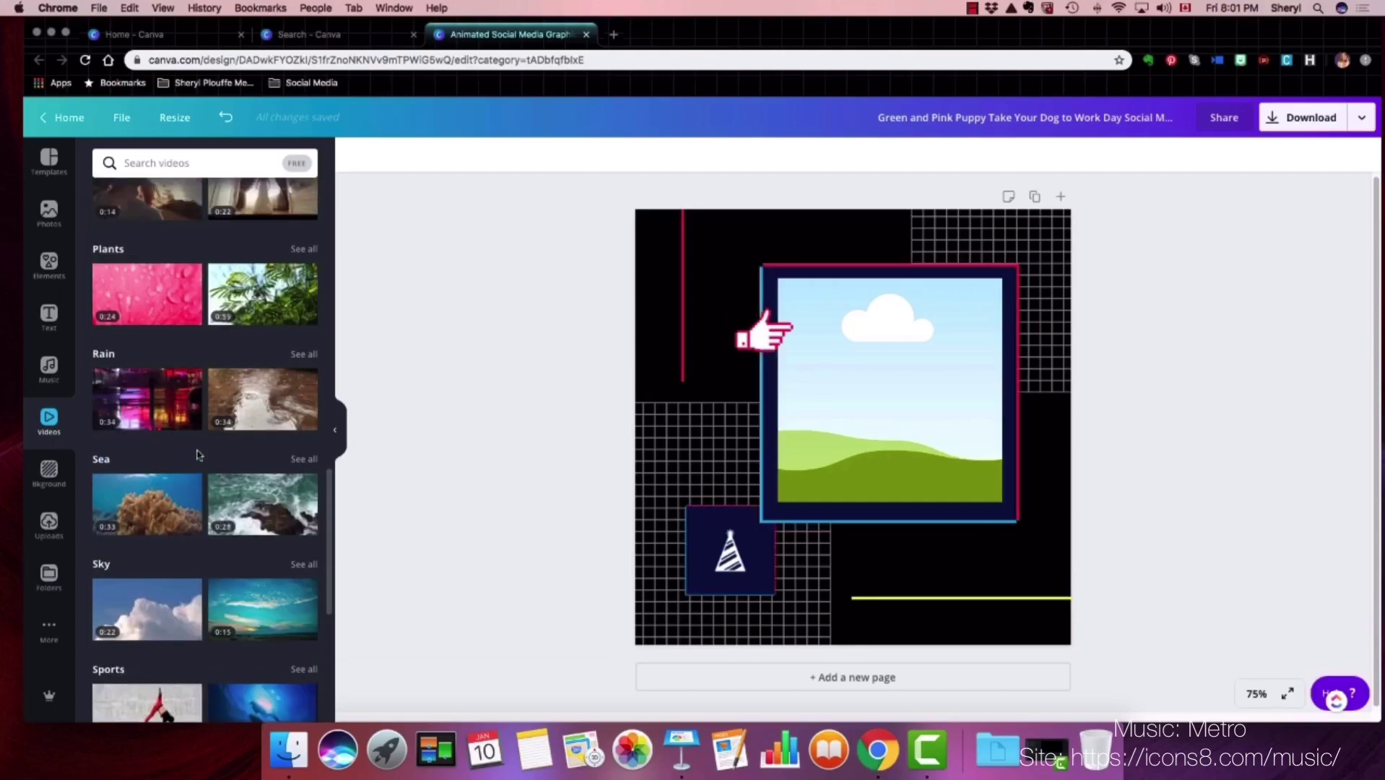
scroll(199, 455, down, 3)
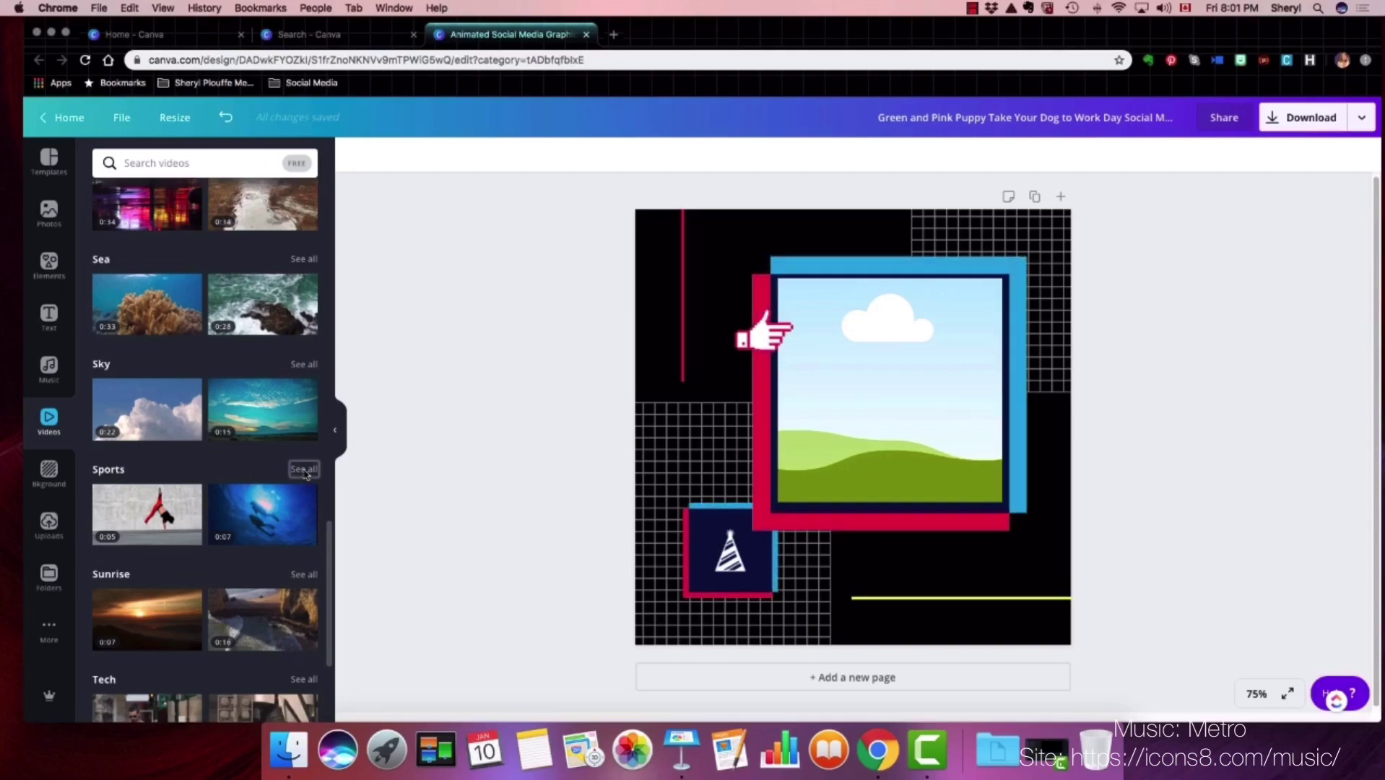
click(304, 470)
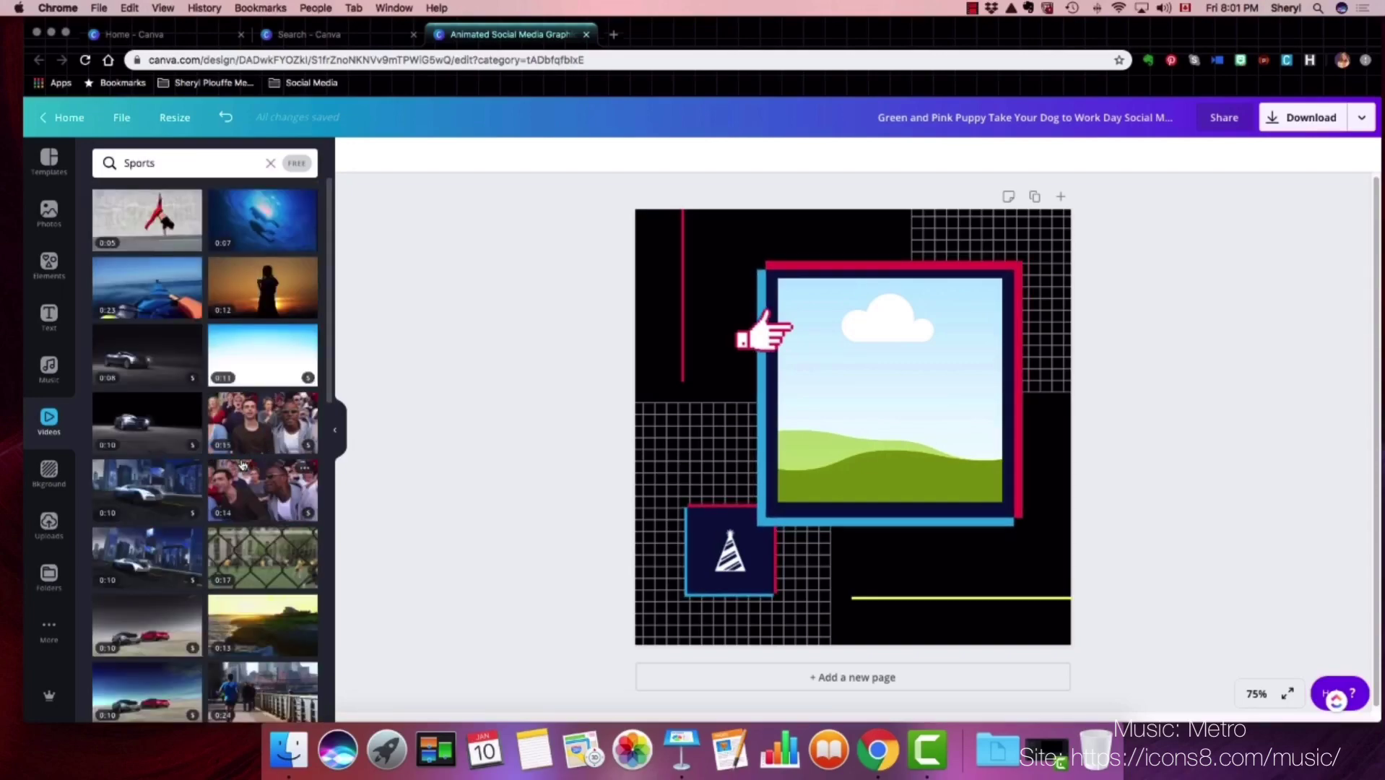
- Fill the square frame with the Sports video of the cheering stadium crowd
scroll(243, 465, down, 5)
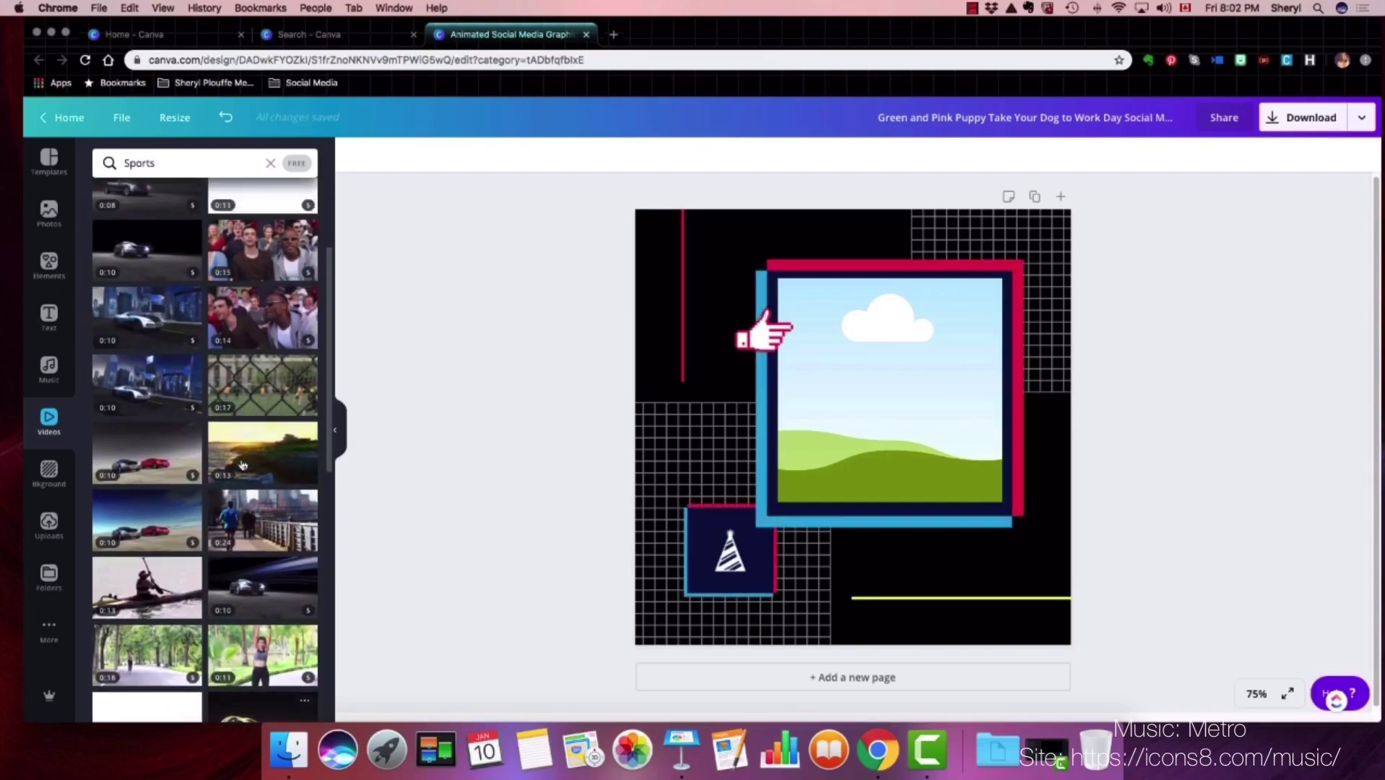
scroll(243, 464, up, 2)
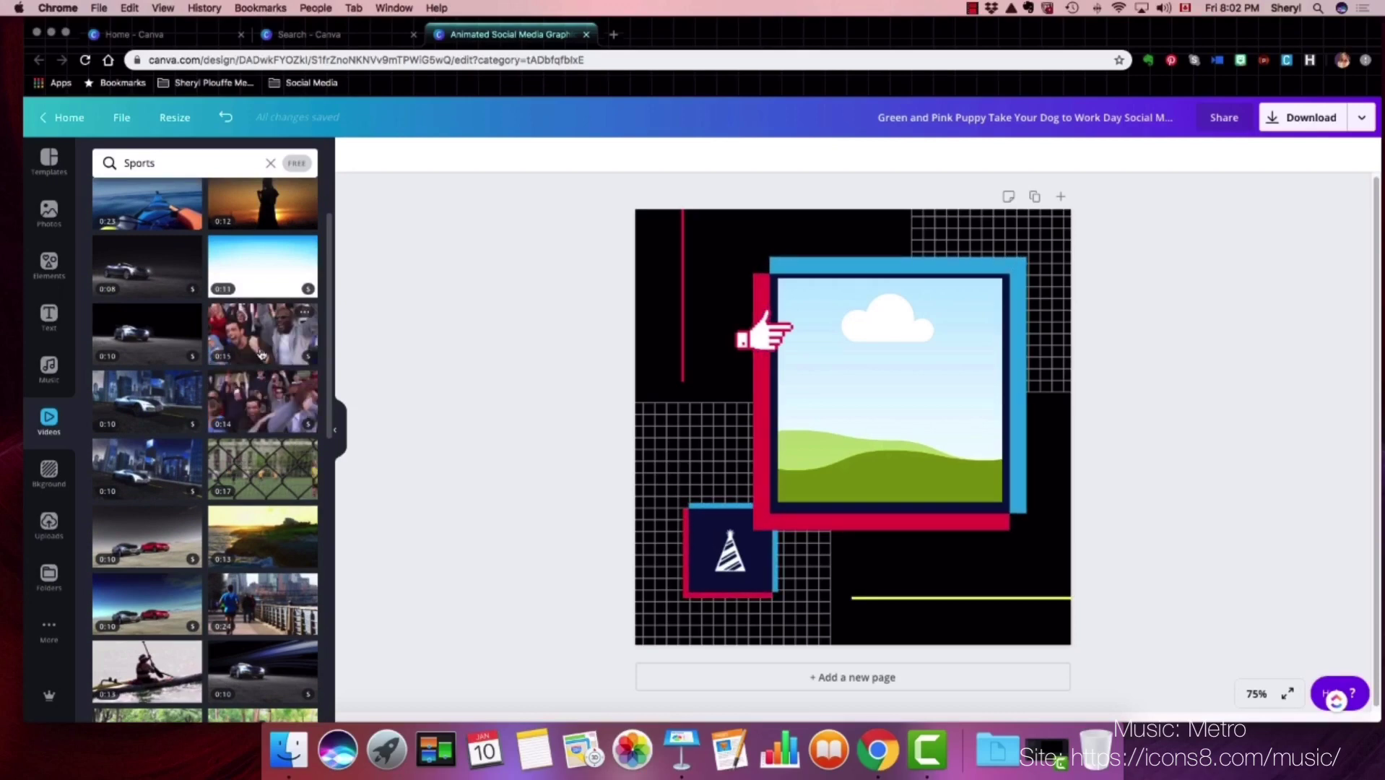
drag(835, 370, 867, 376)
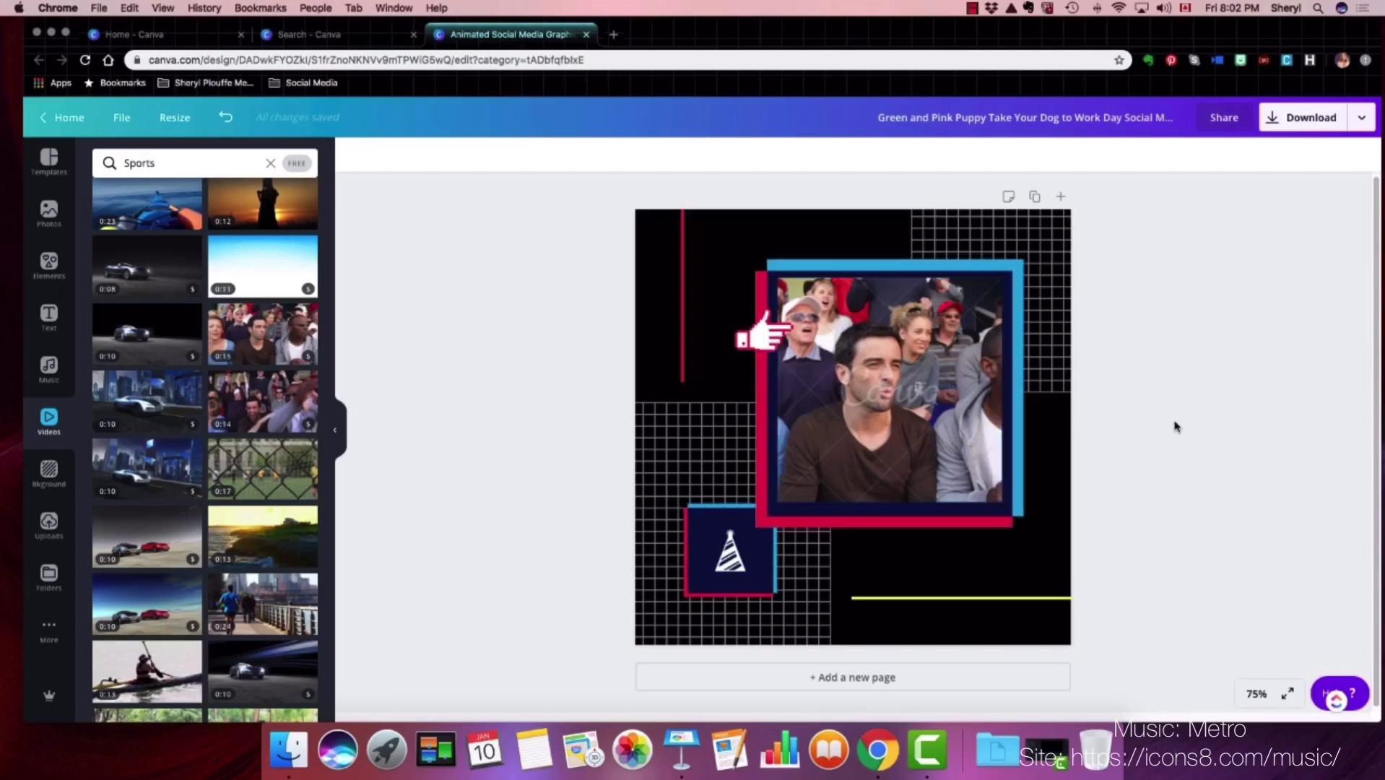
- Reposition the crowd video inside the frame so the man in sunglasses is in view, and apply the crop
double_click(906, 418)
drag(905, 418, 815, 412)
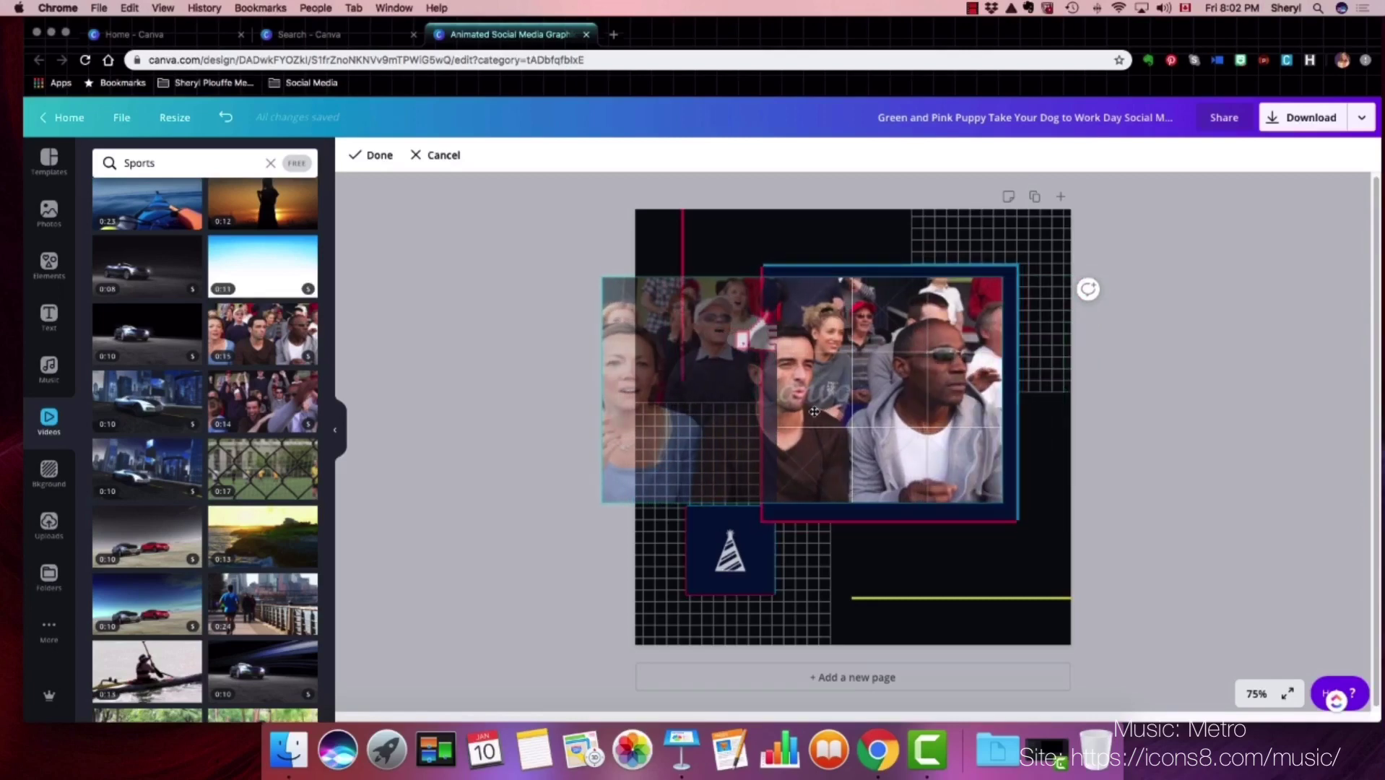
drag(815, 412, 1184, 445)
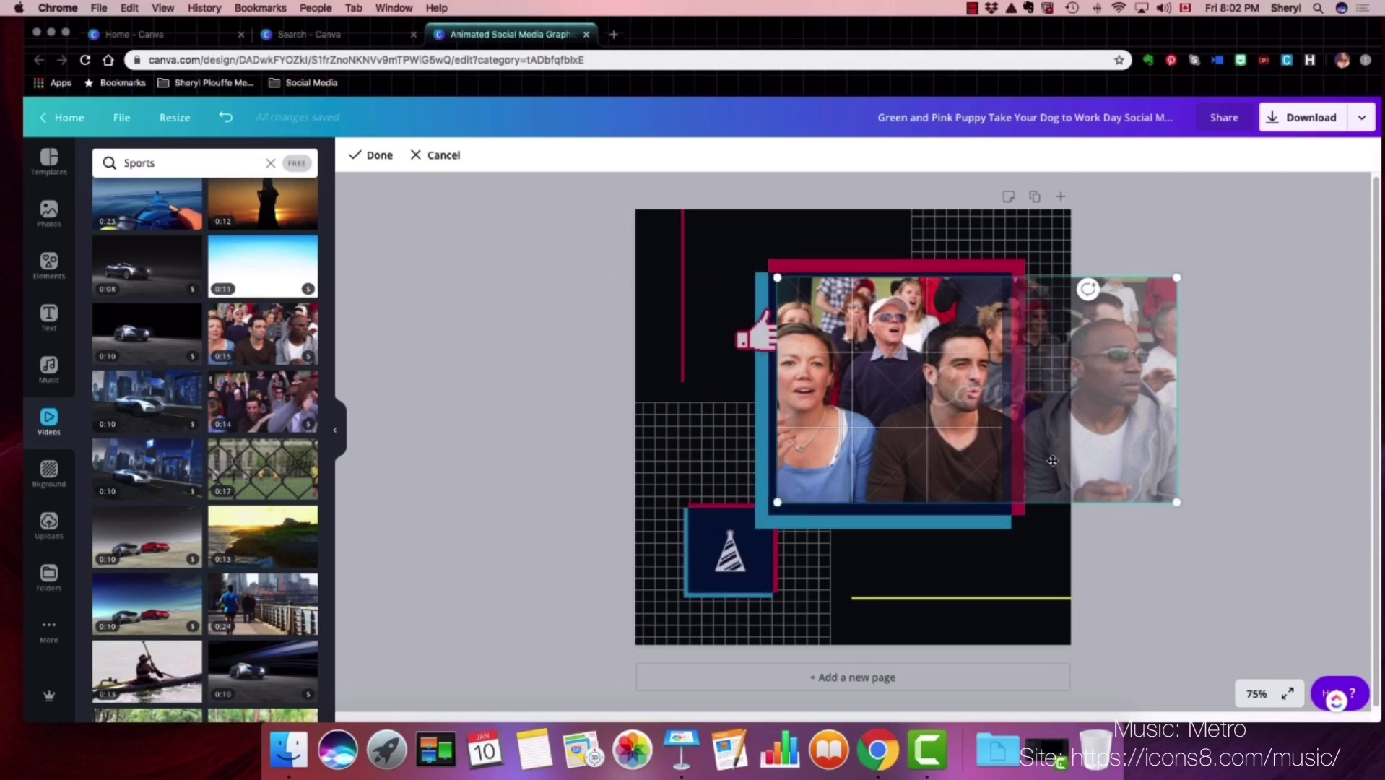
drag(1052, 461, 749, 414)
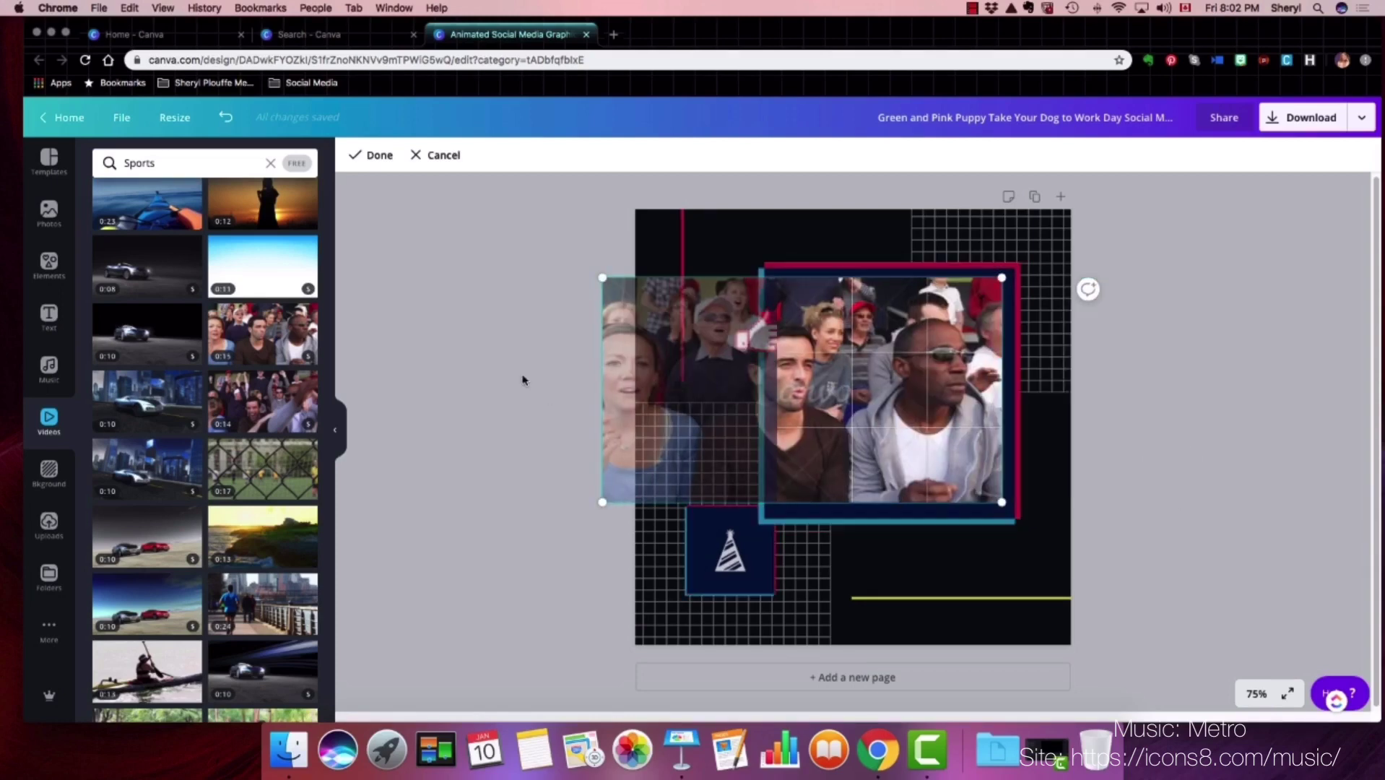
click(372, 155)
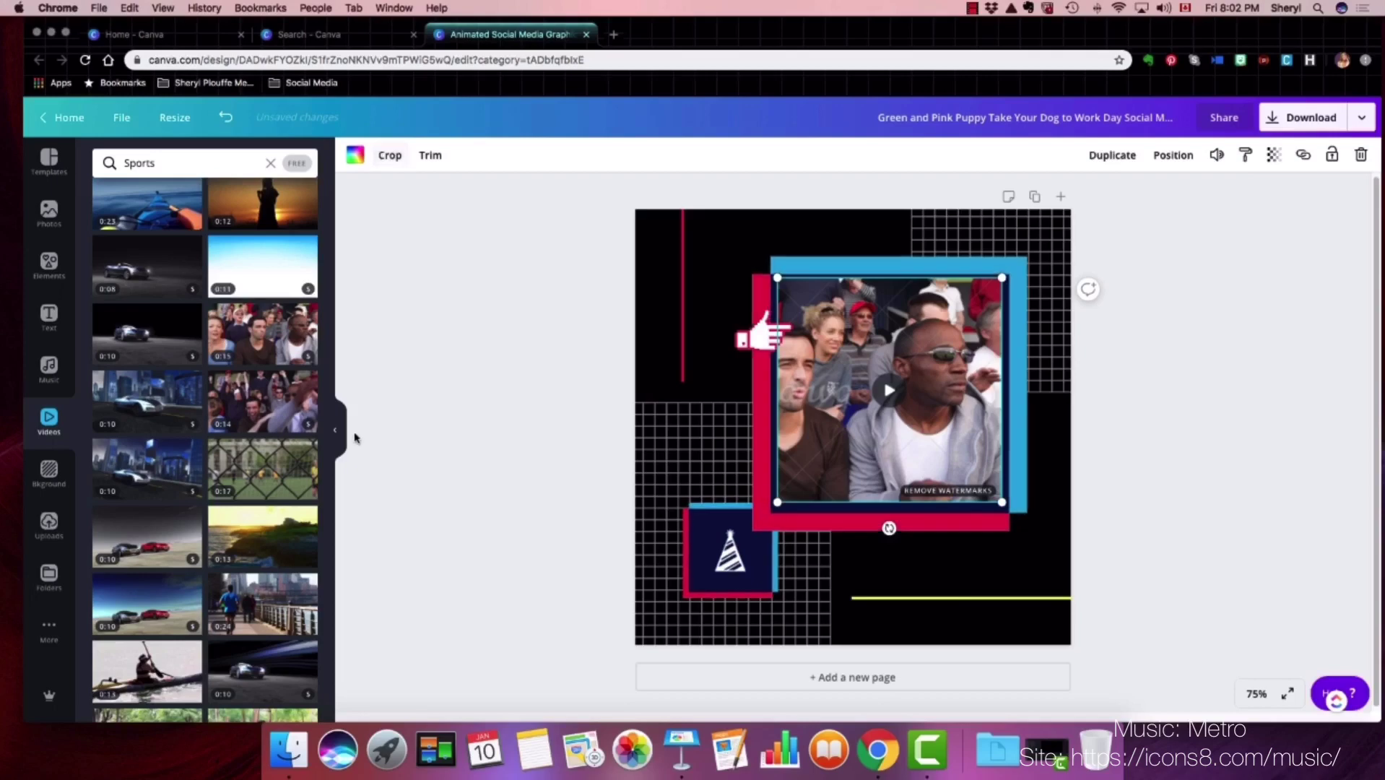
click(1199, 402)
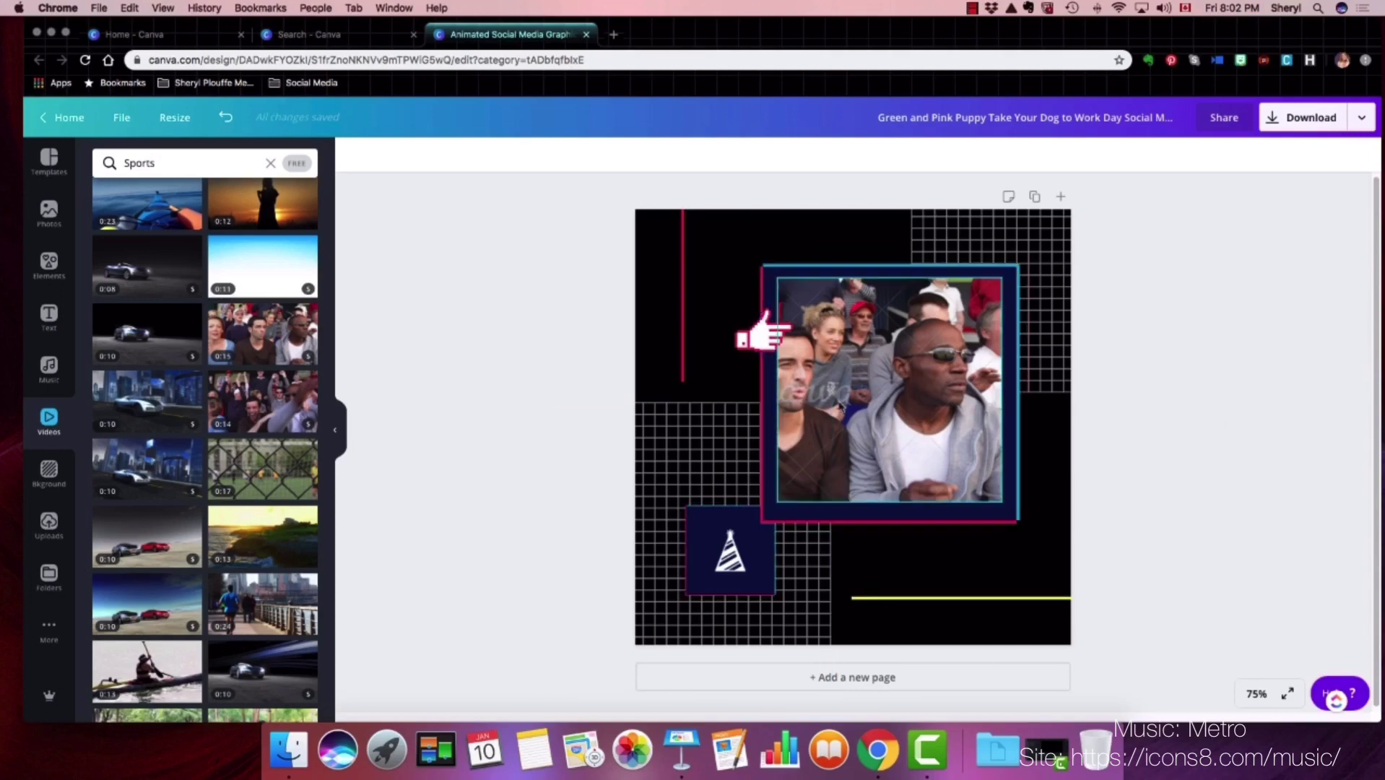
- Check the download cost of the design as a video and delete the frame holding the premium crowd video
click(1301, 122)
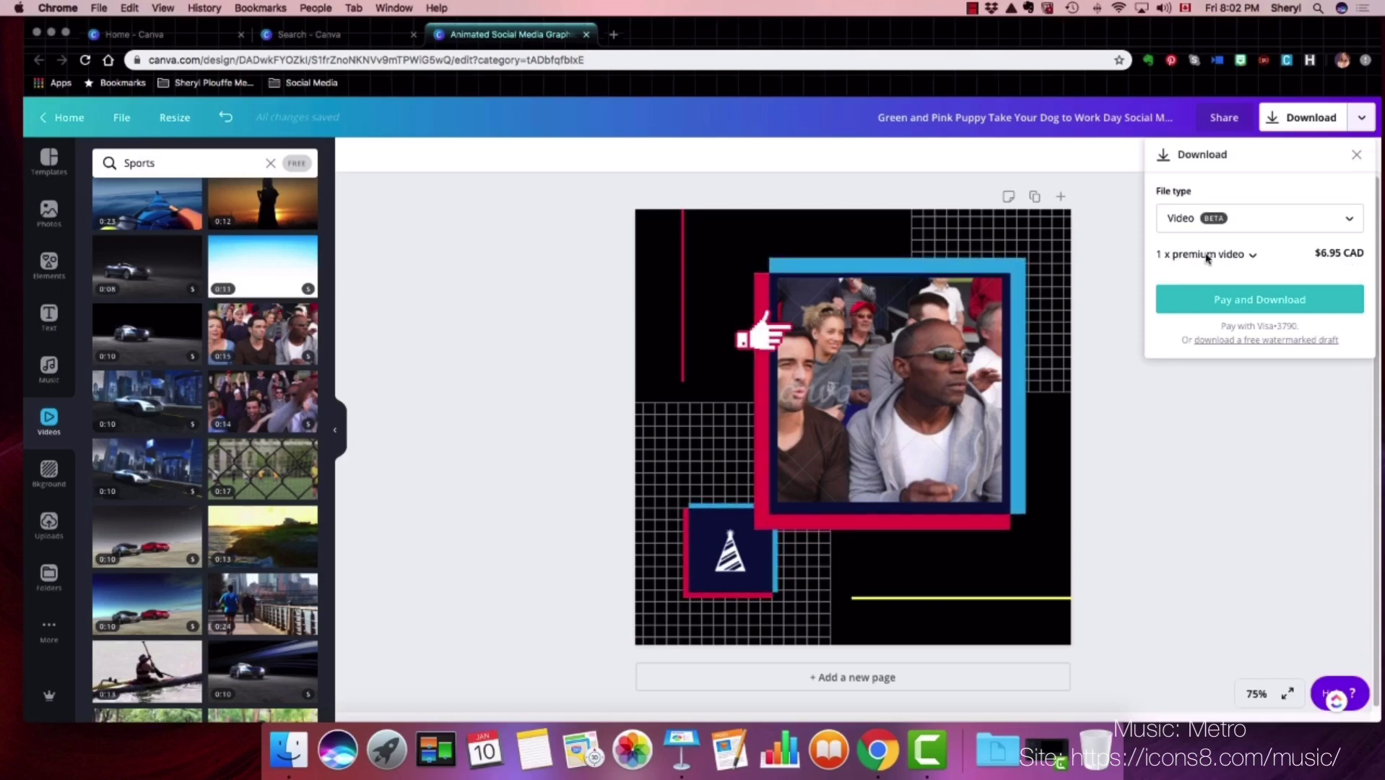
click(1192, 459)
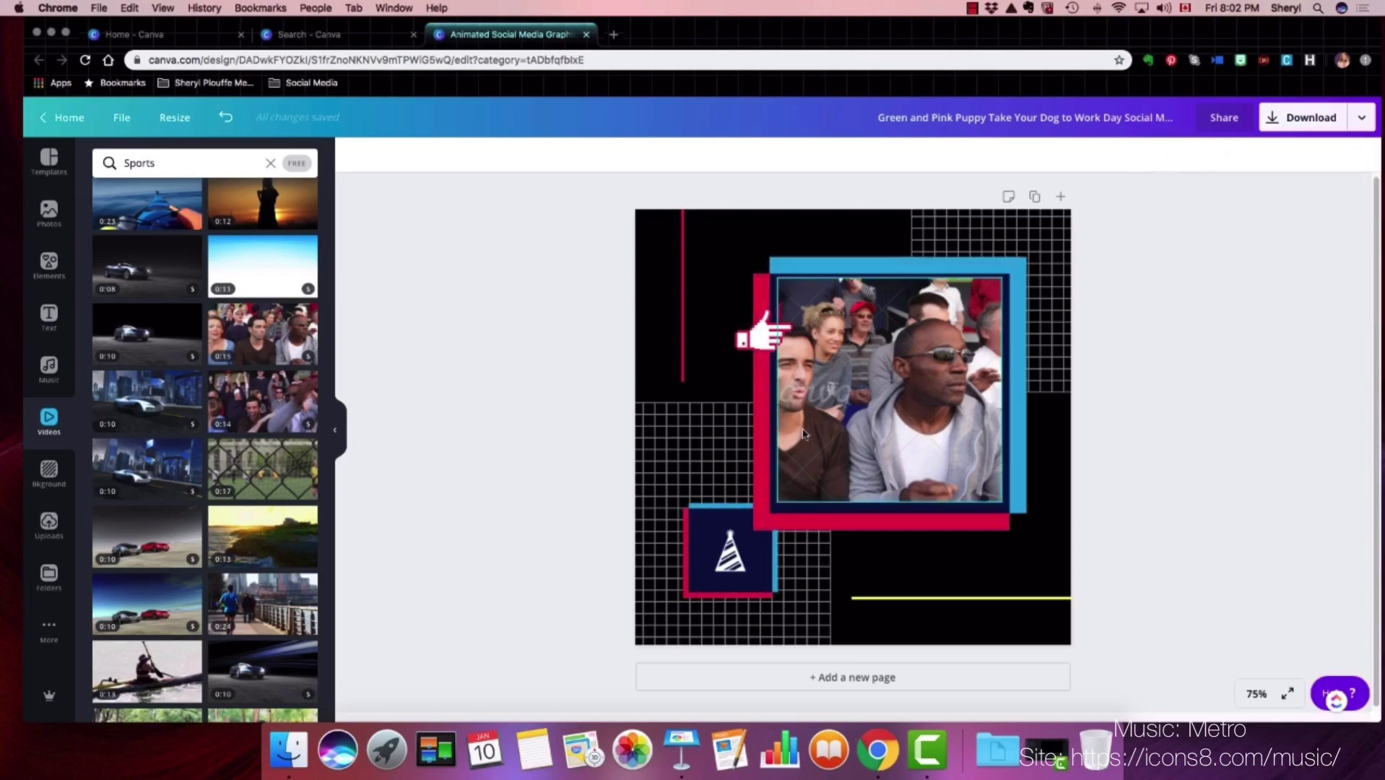
click(984, 446)
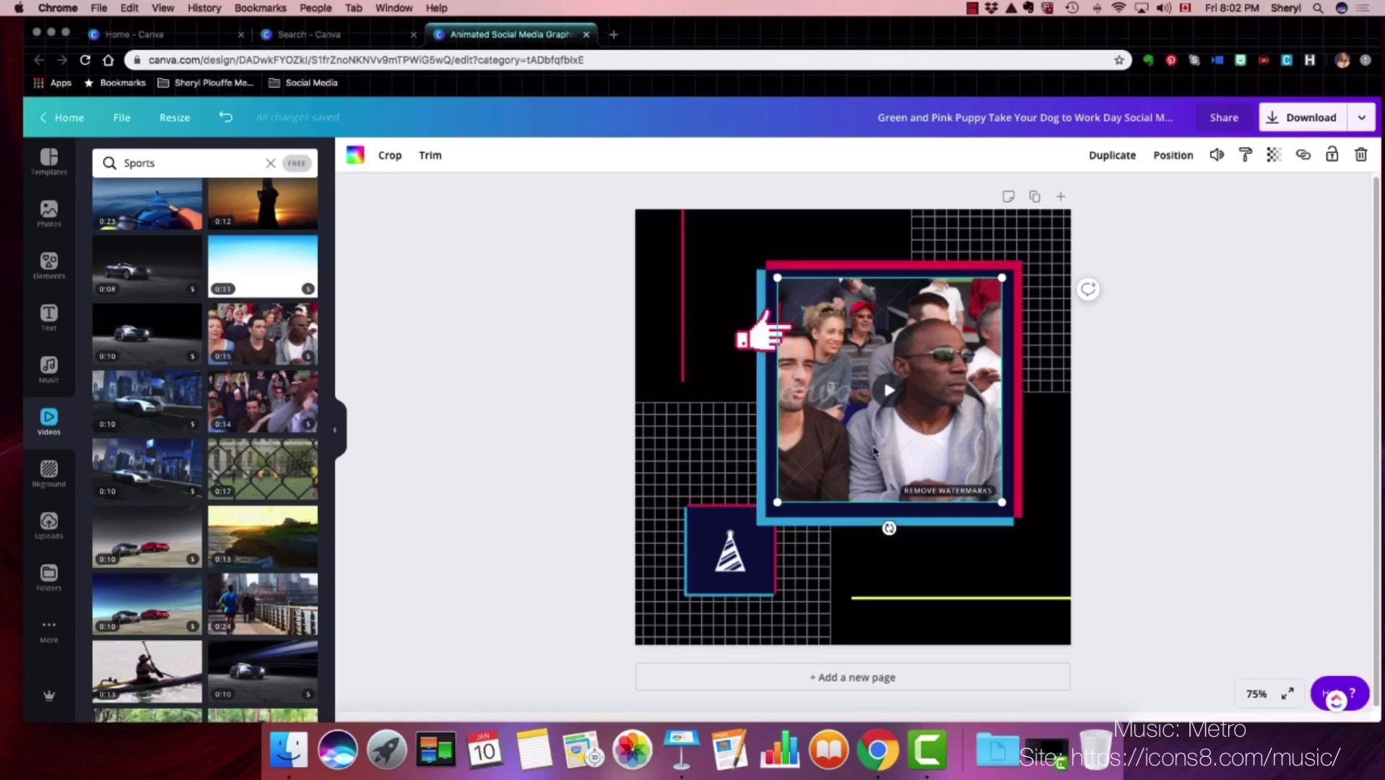
key(Delete)
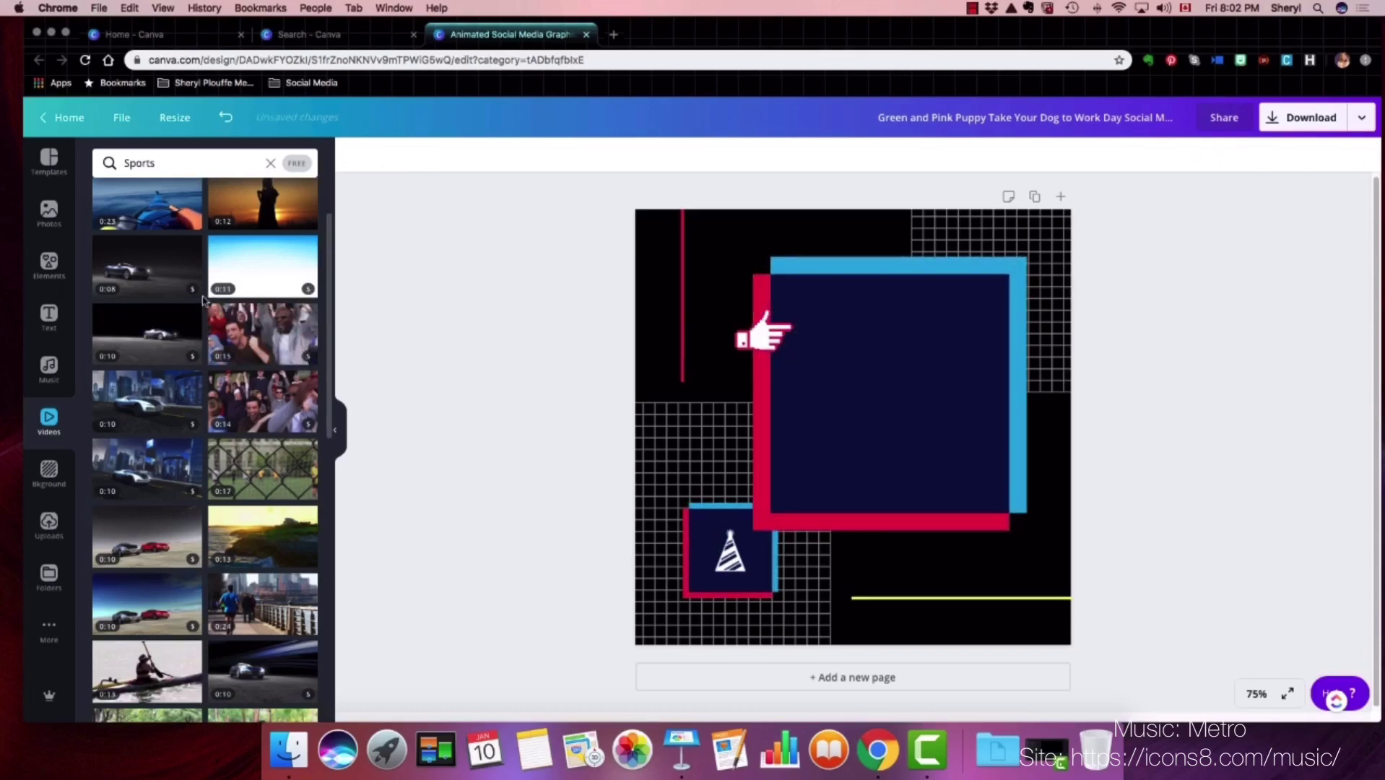
scroll(203, 300, up, 1)
mouse_move(309, 341)
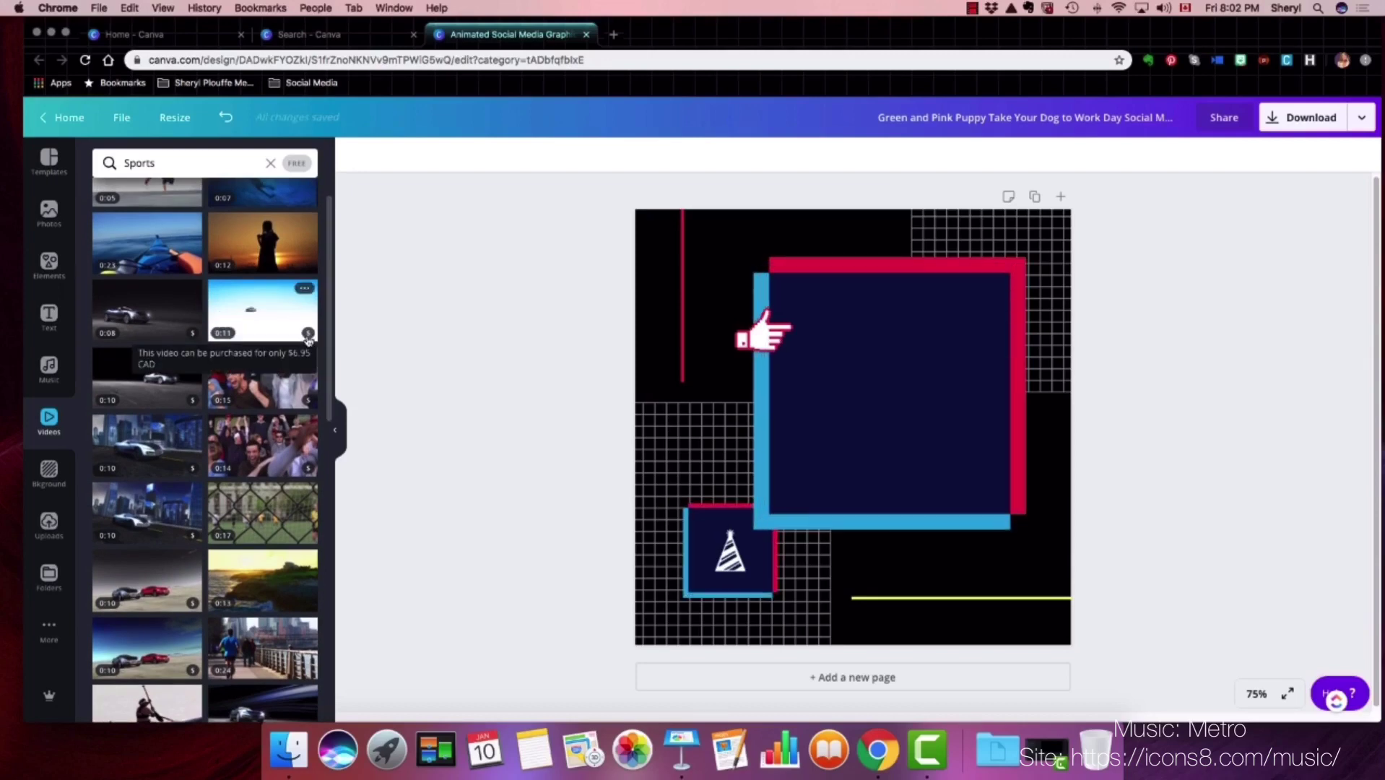
scroll(217, 296, up, 1)
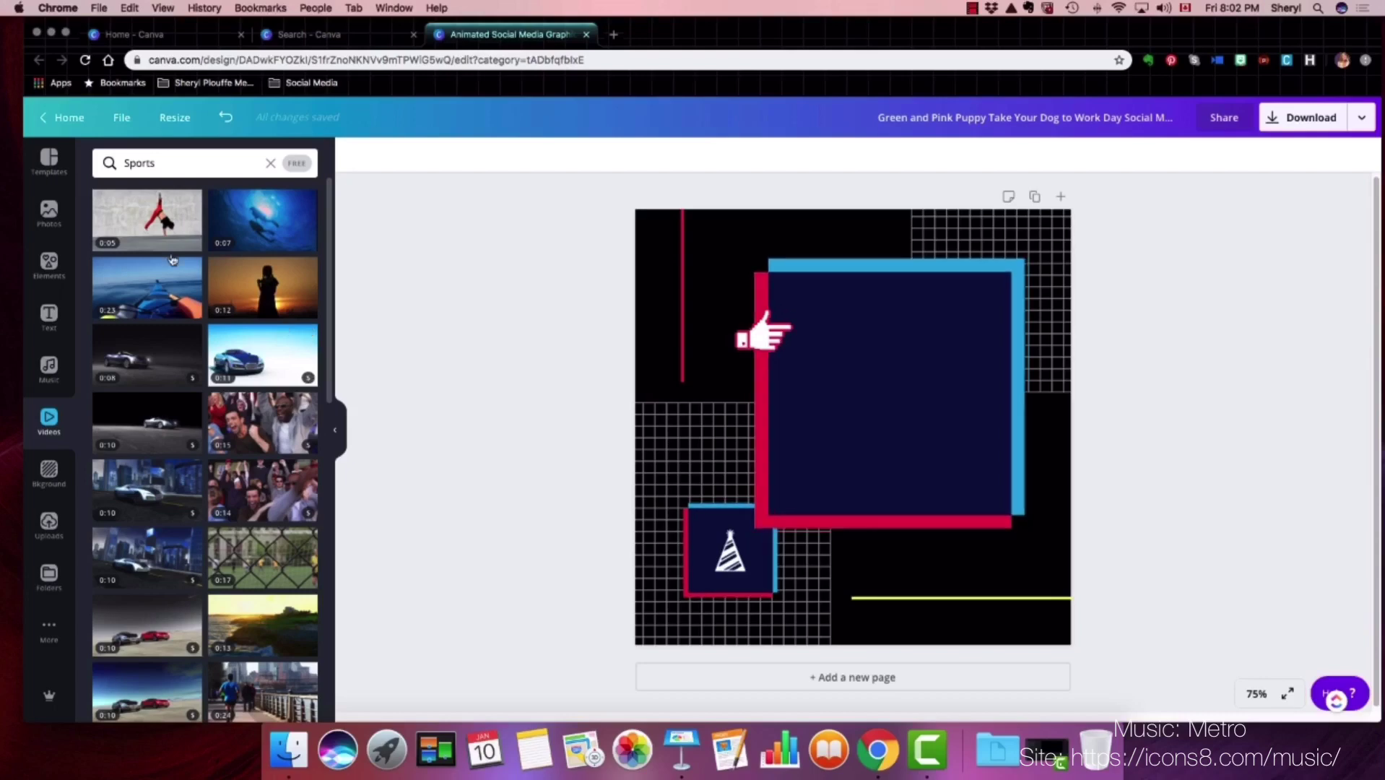
drag(153, 224, 458, 363)
key(BackSpace)
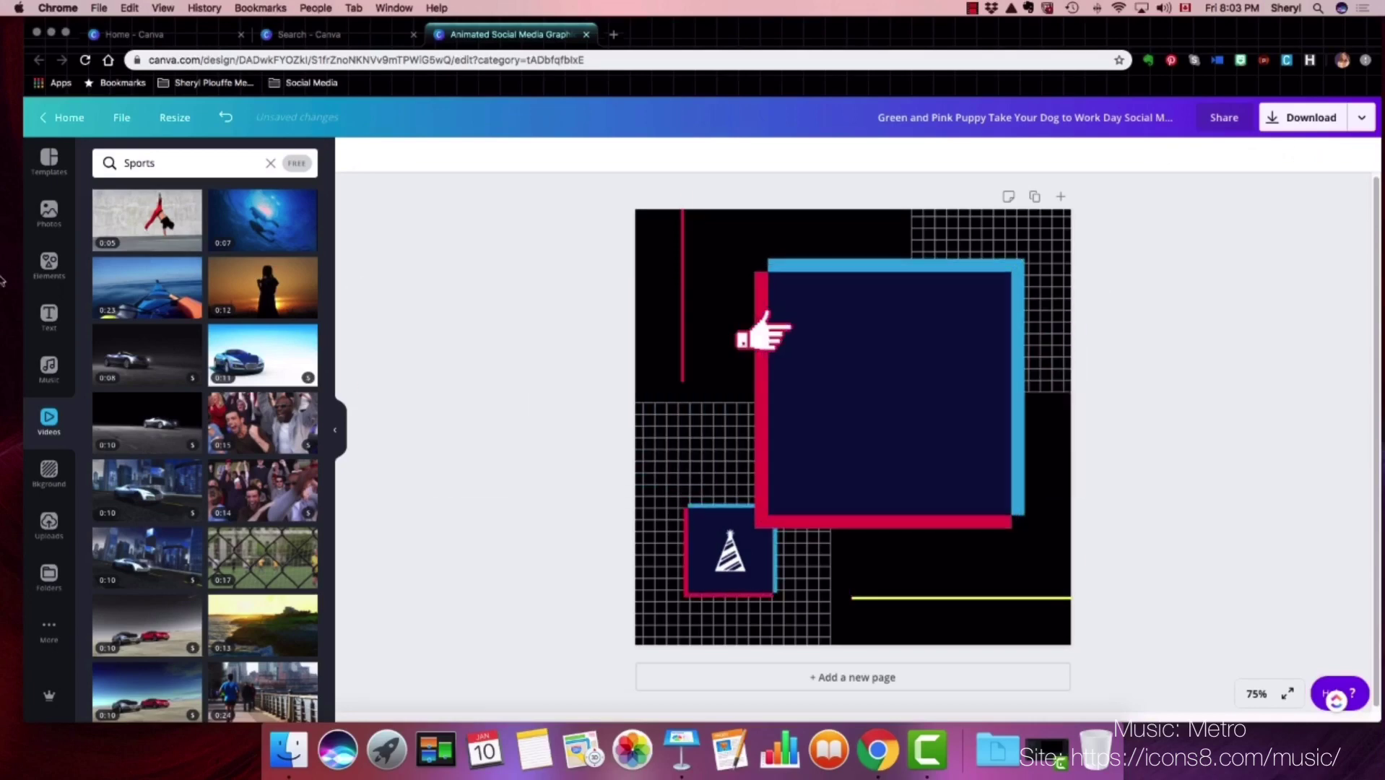
- Add a new square image frame from the Frames elements, shrink it and center it inside the animated navy square
click(50, 264)
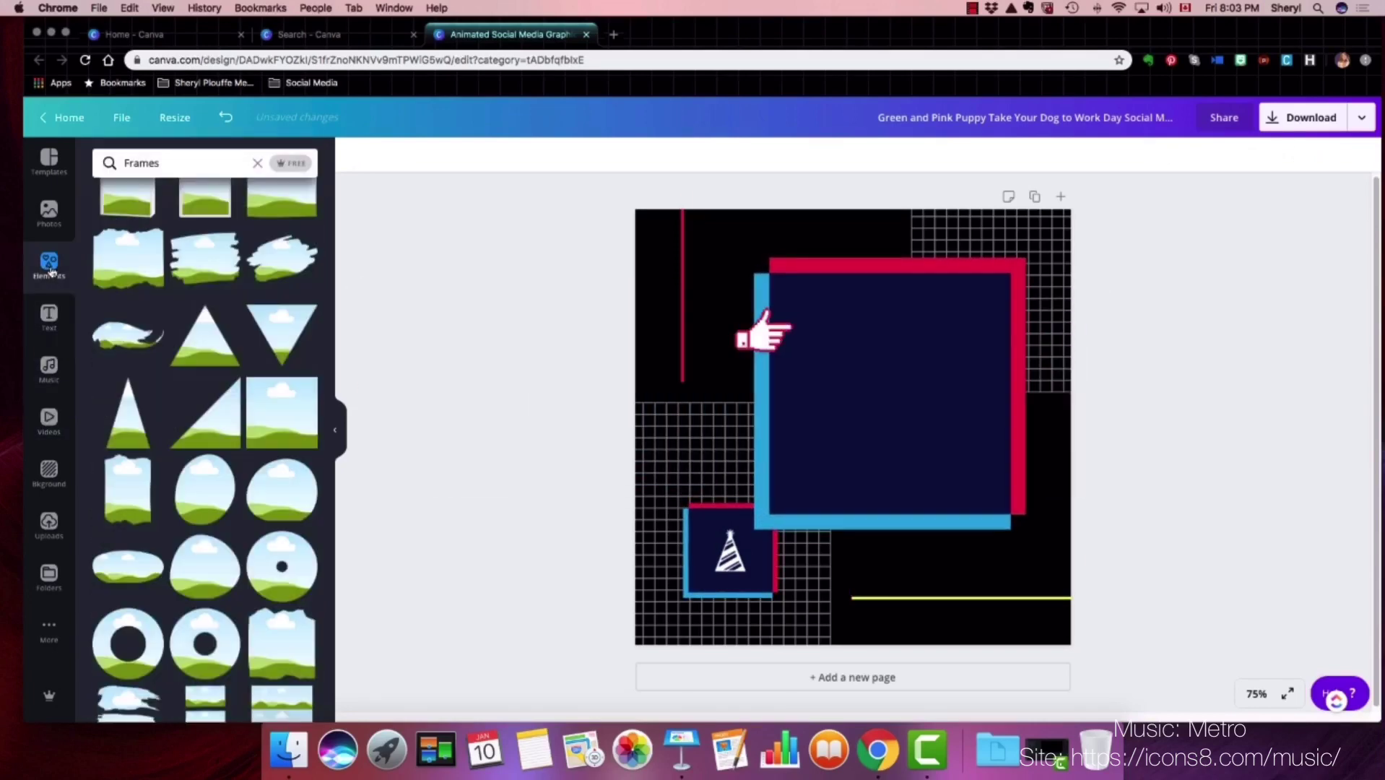
drag(288, 429, 801, 340)
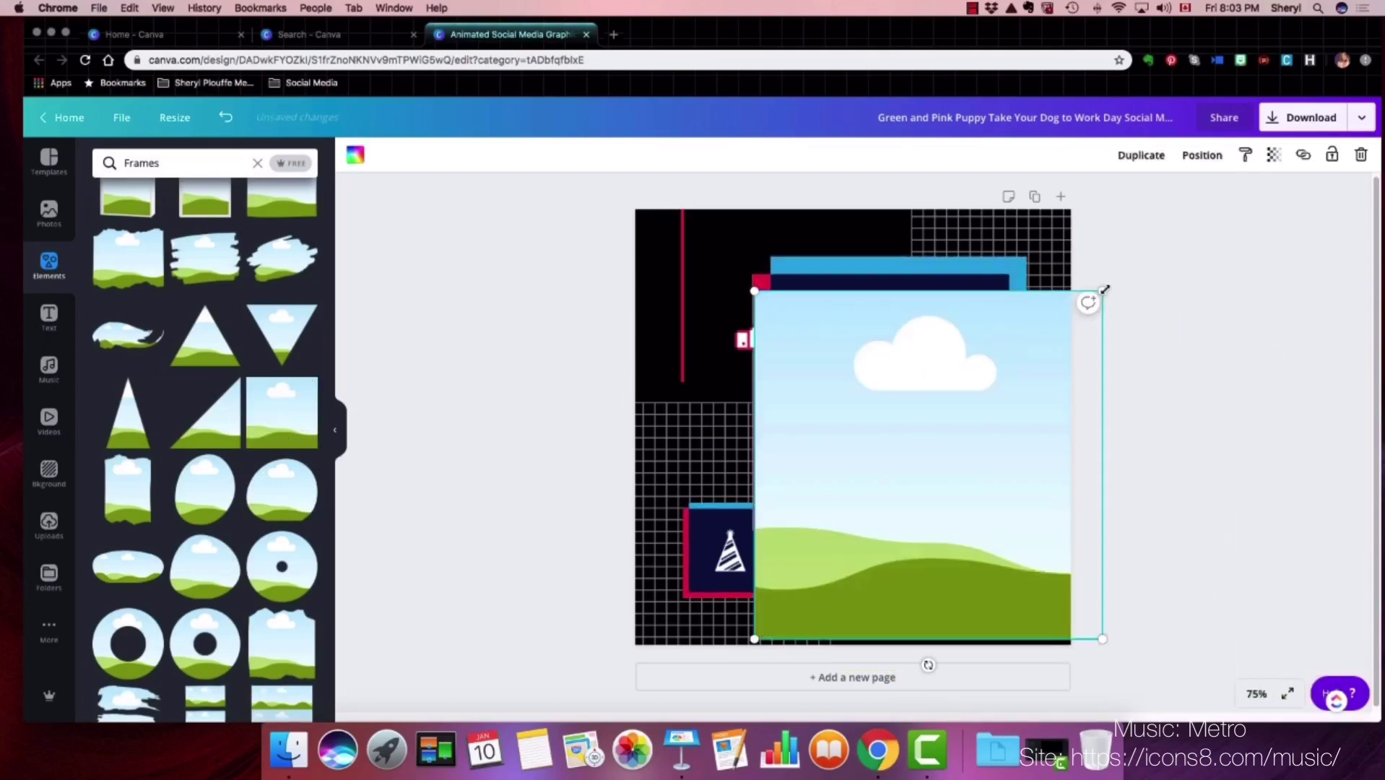
drag(1100, 287, 957, 419)
drag(896, 507, 924, 366)
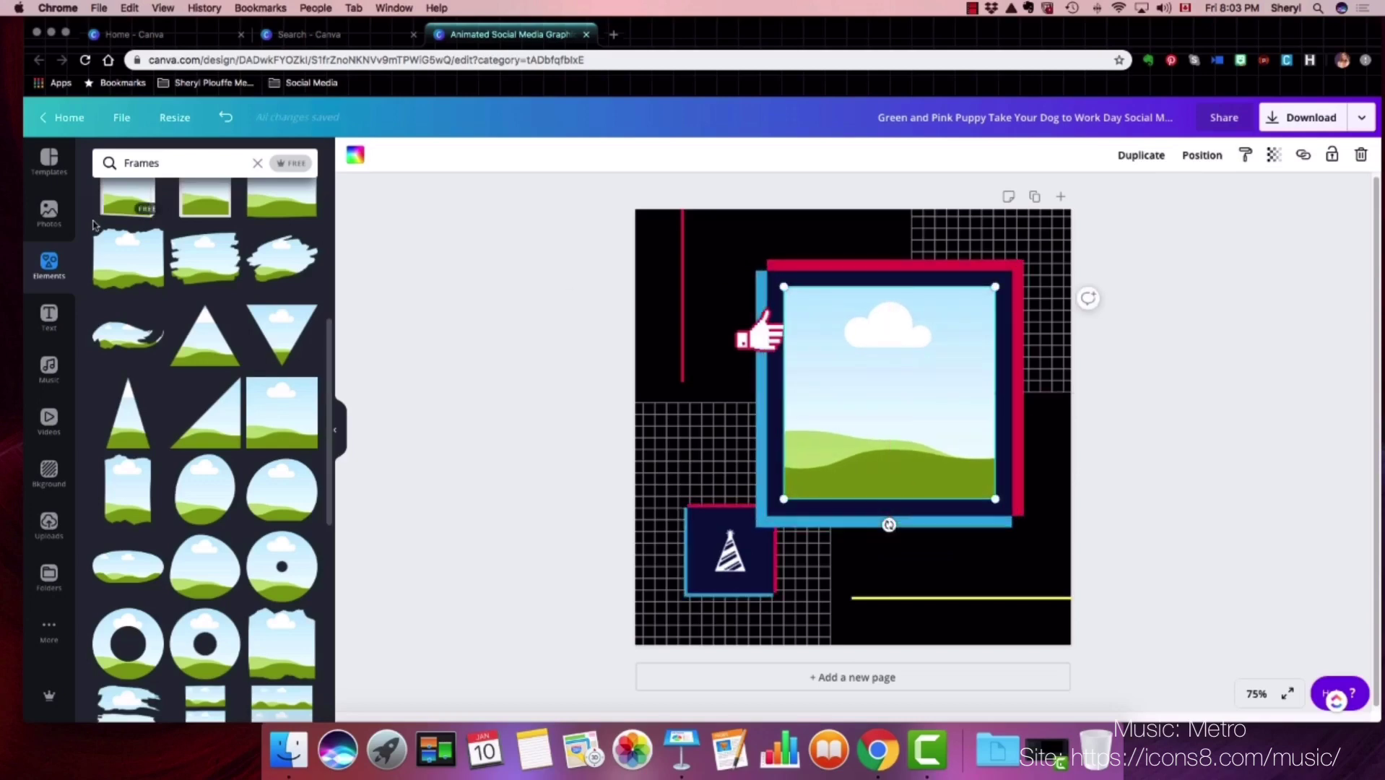
- Fill the square frame with the free 5-second Sports video of the handstand performer in red pants
click(49, 418)
drag(138, 231, 787, 389)
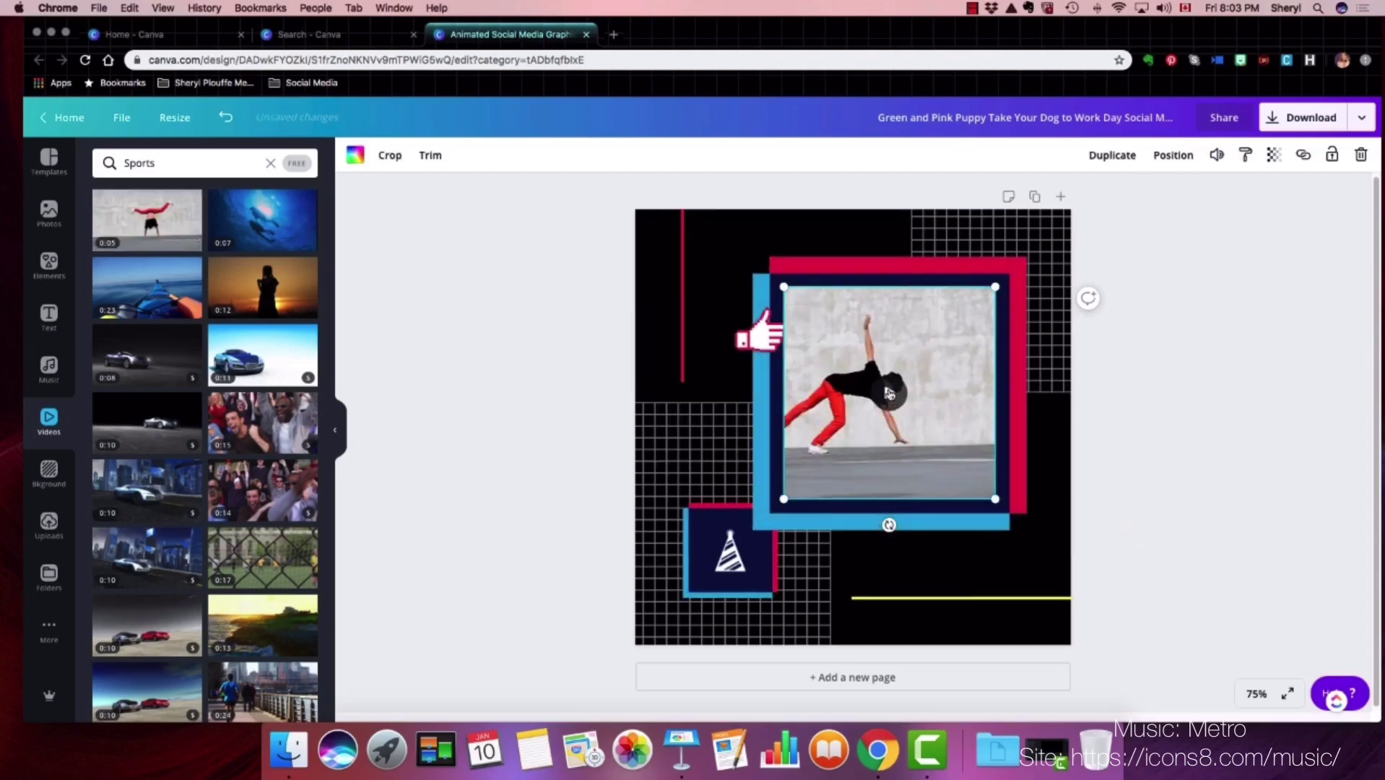
click(1171, 388)
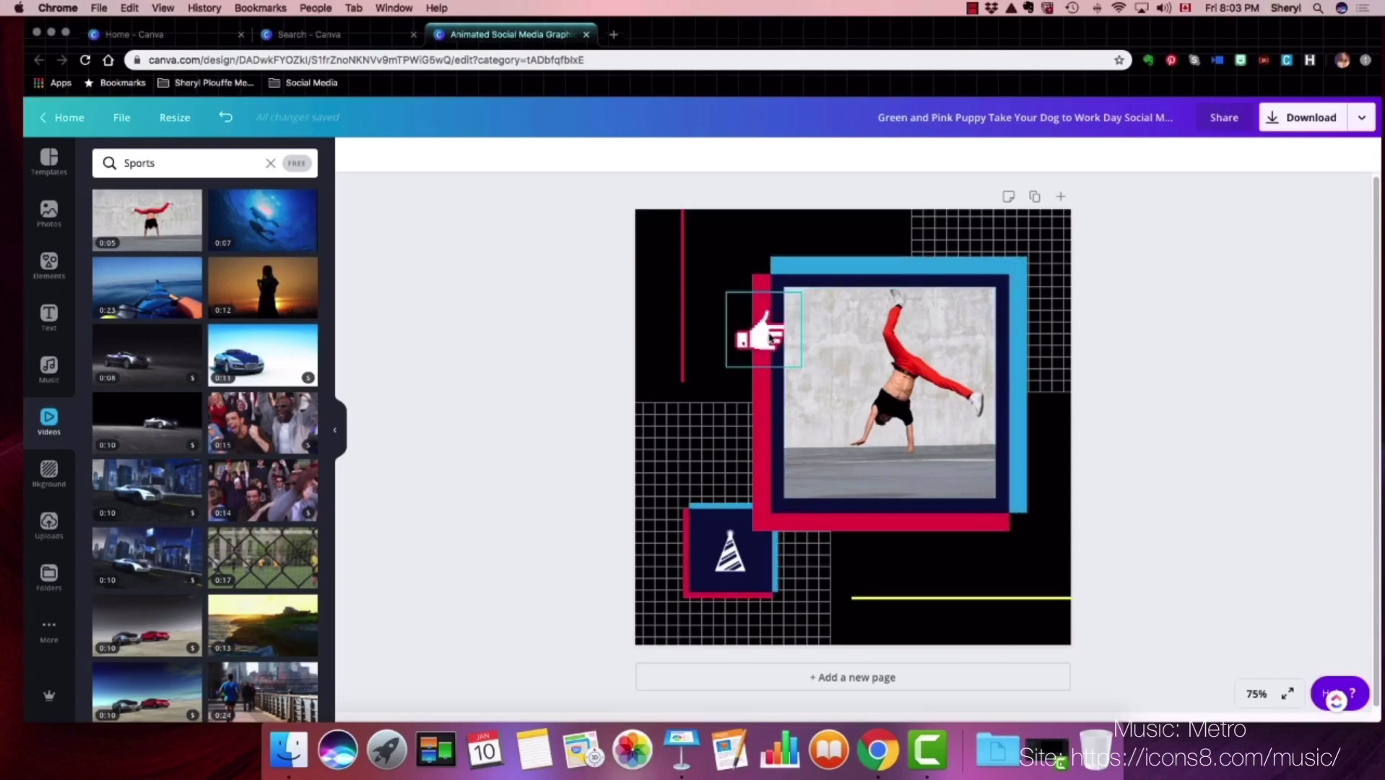
- Send the framed handstand video one layer backward so the pointing hand sits in front of it
click(812, 347)
click(1173, 155)
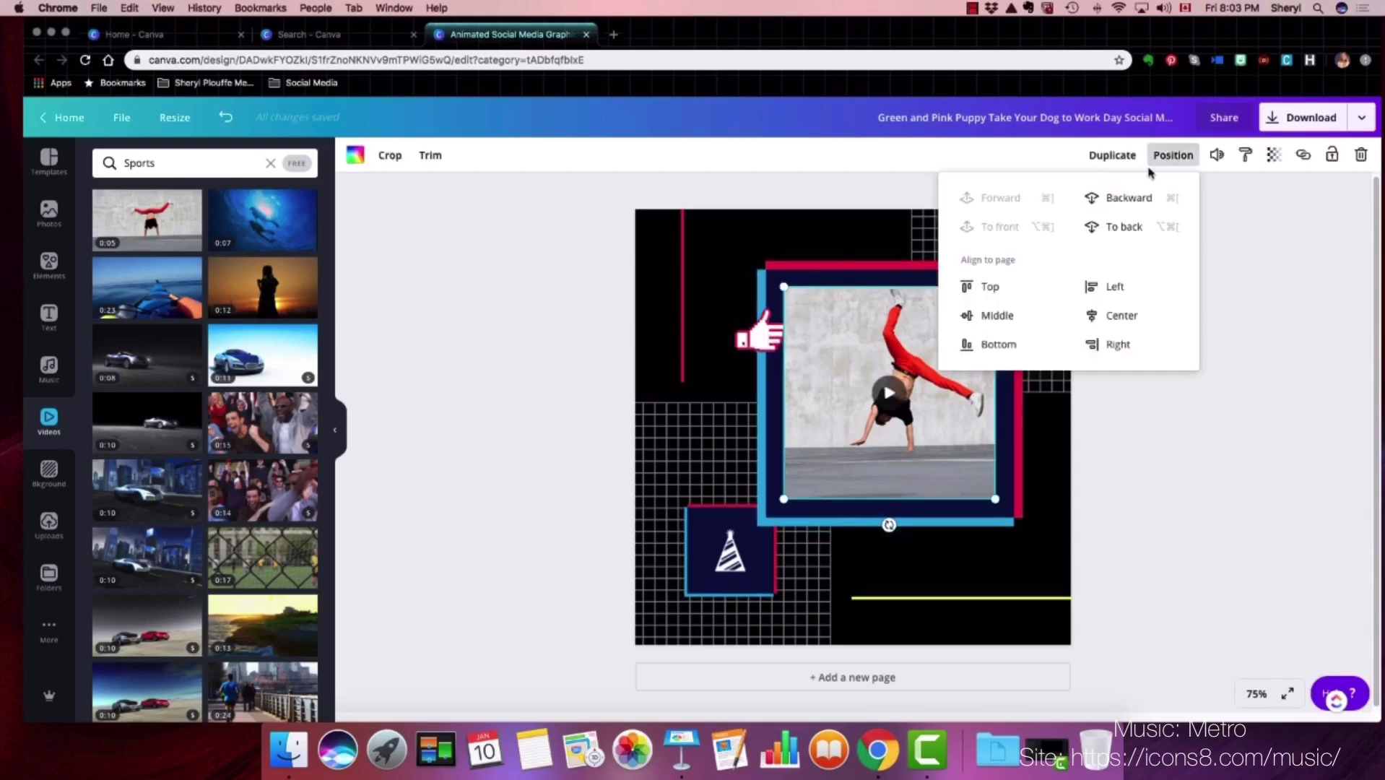
click(1128, 197)
click(1160, 473)
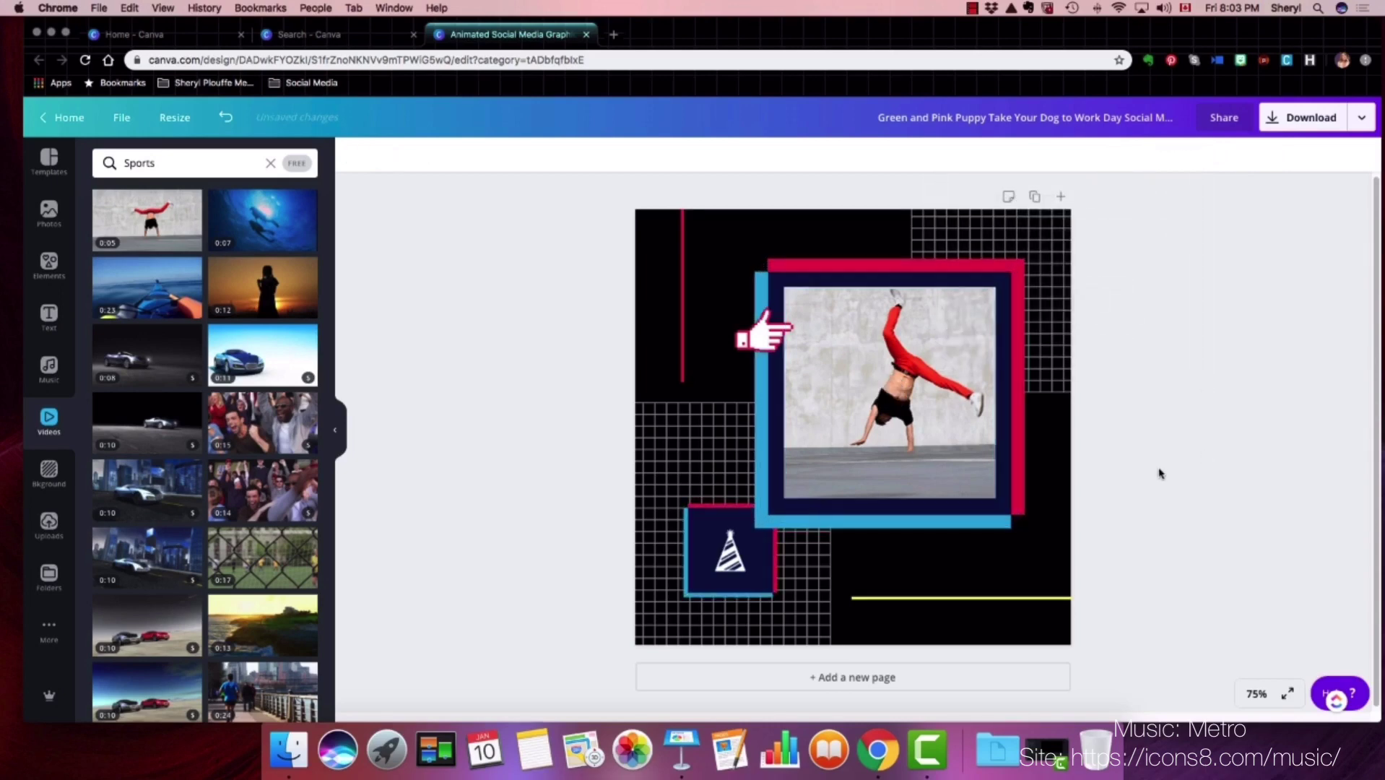
- Download the finished design with Video (MP4) as the file type
click(1311, 118)
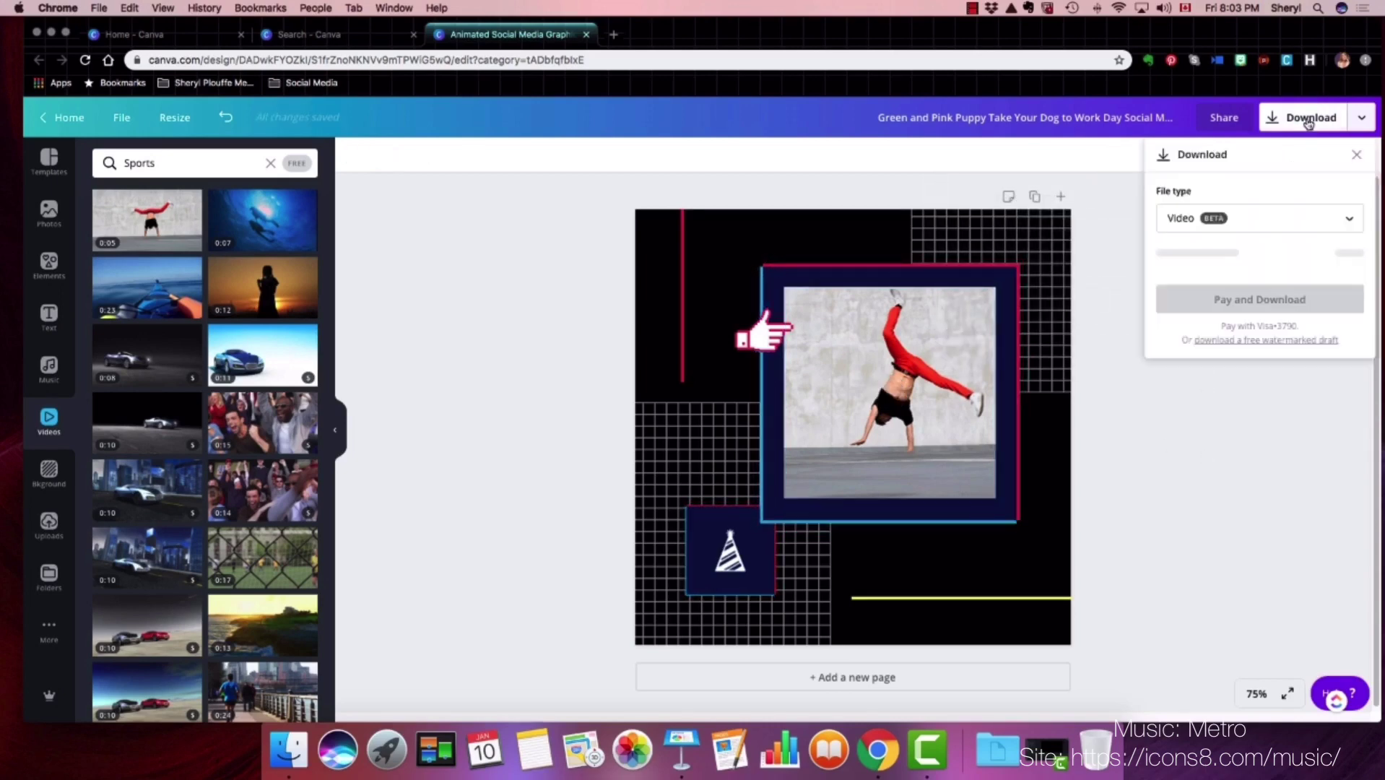
click(1261, 220)
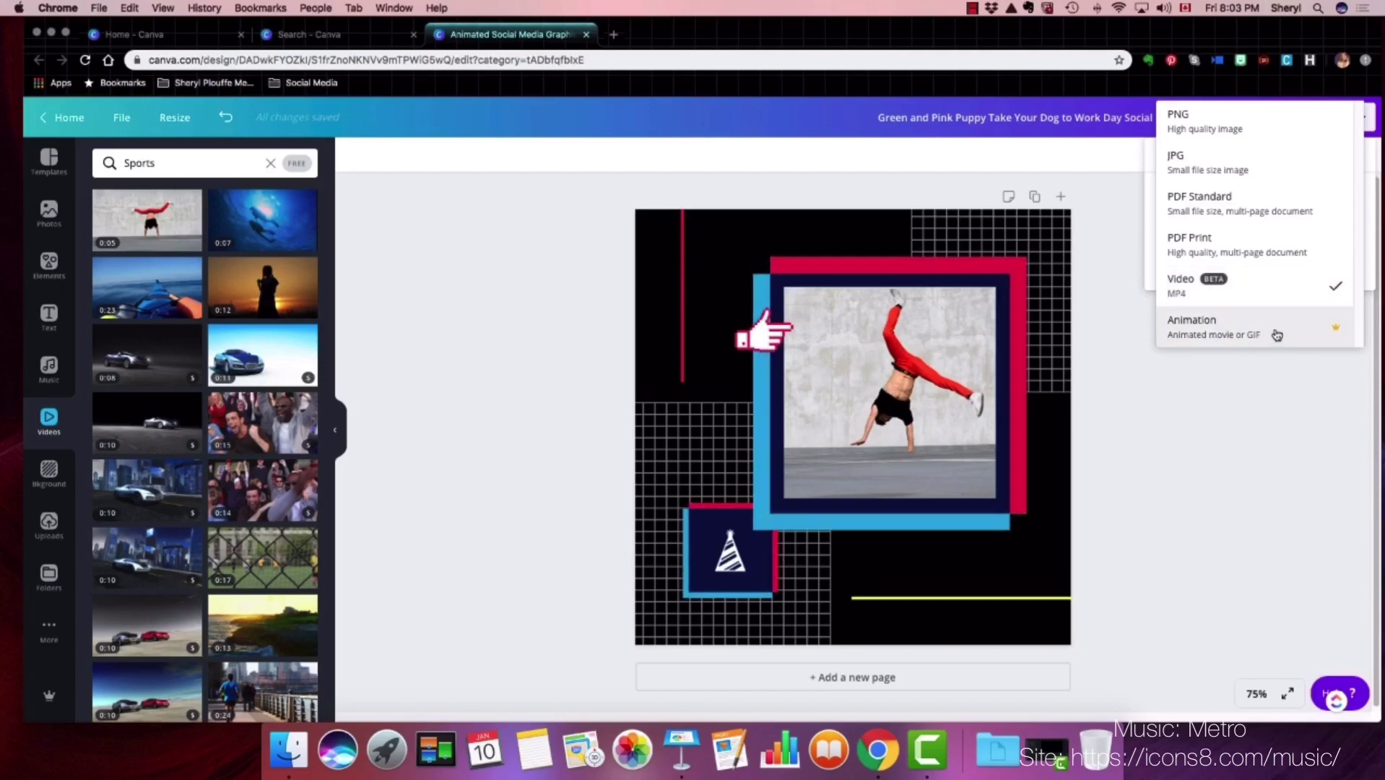
click(1255, 289)
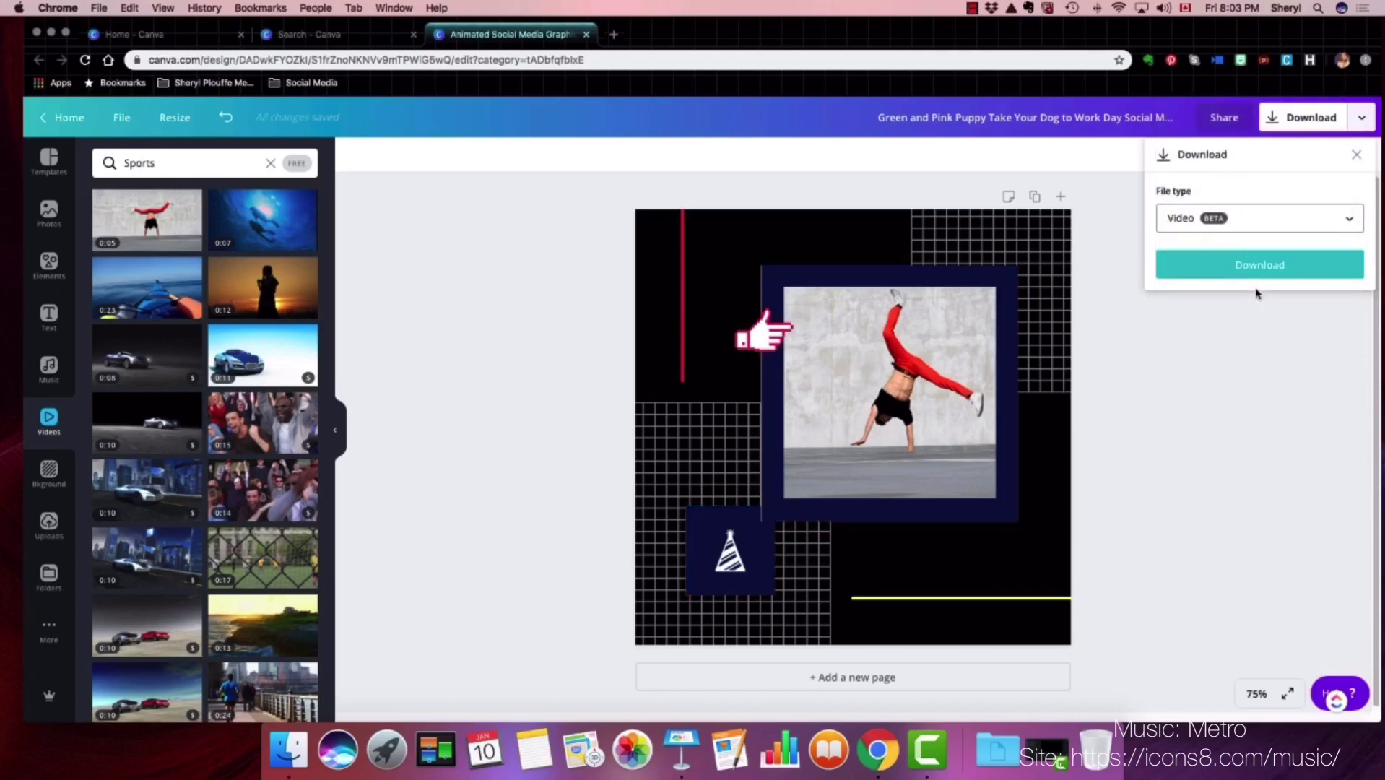
click(1276, 268)
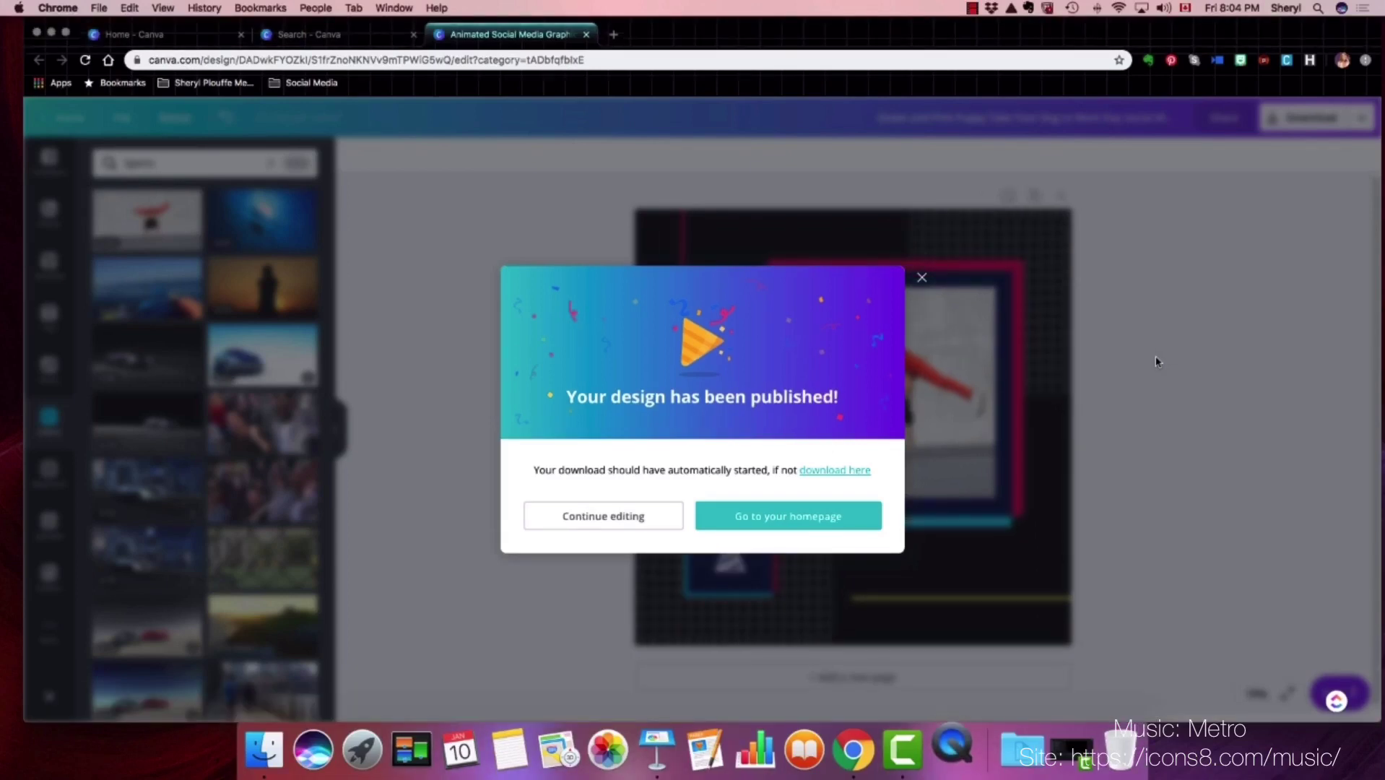
- Play the downloaded MP4 of the design in QuickTime Player, and close it when it has finished
click(922, 281)
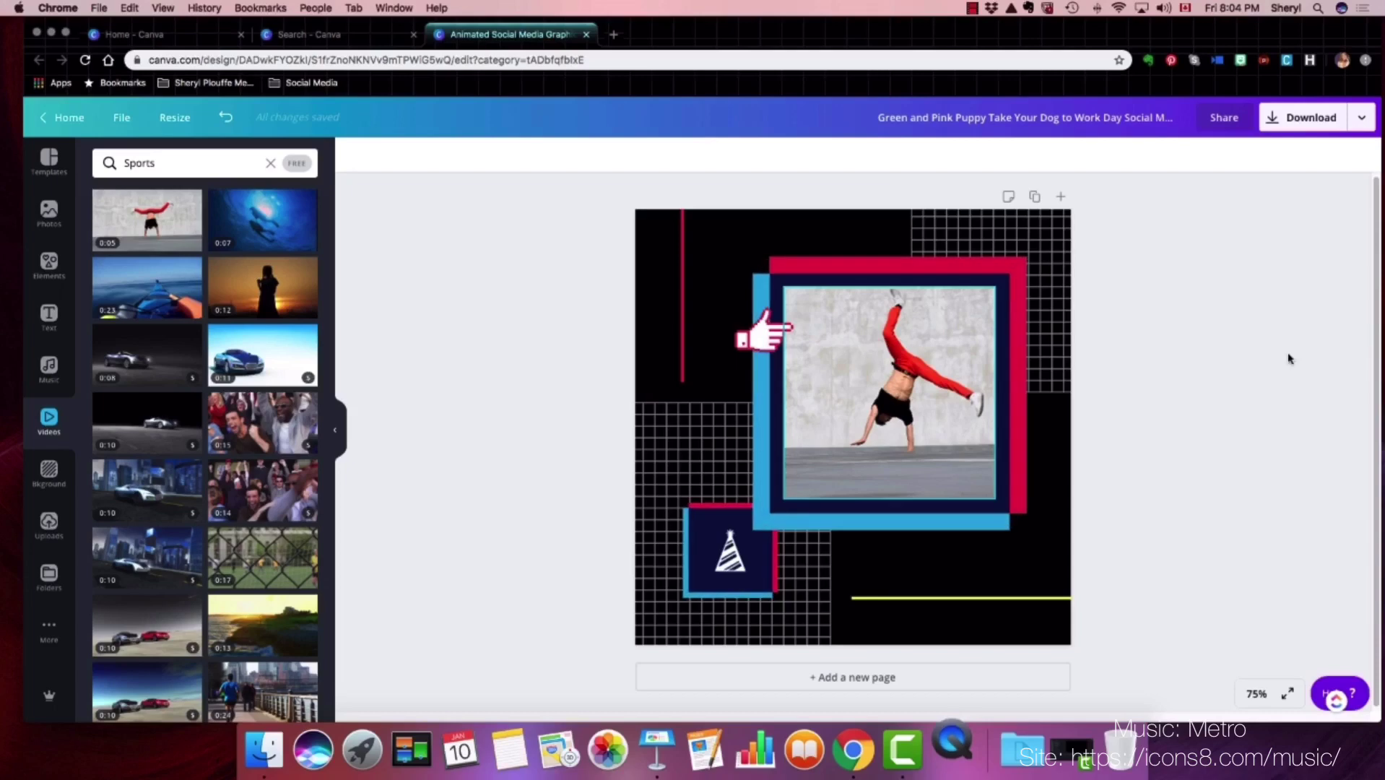
click(1308, 118)
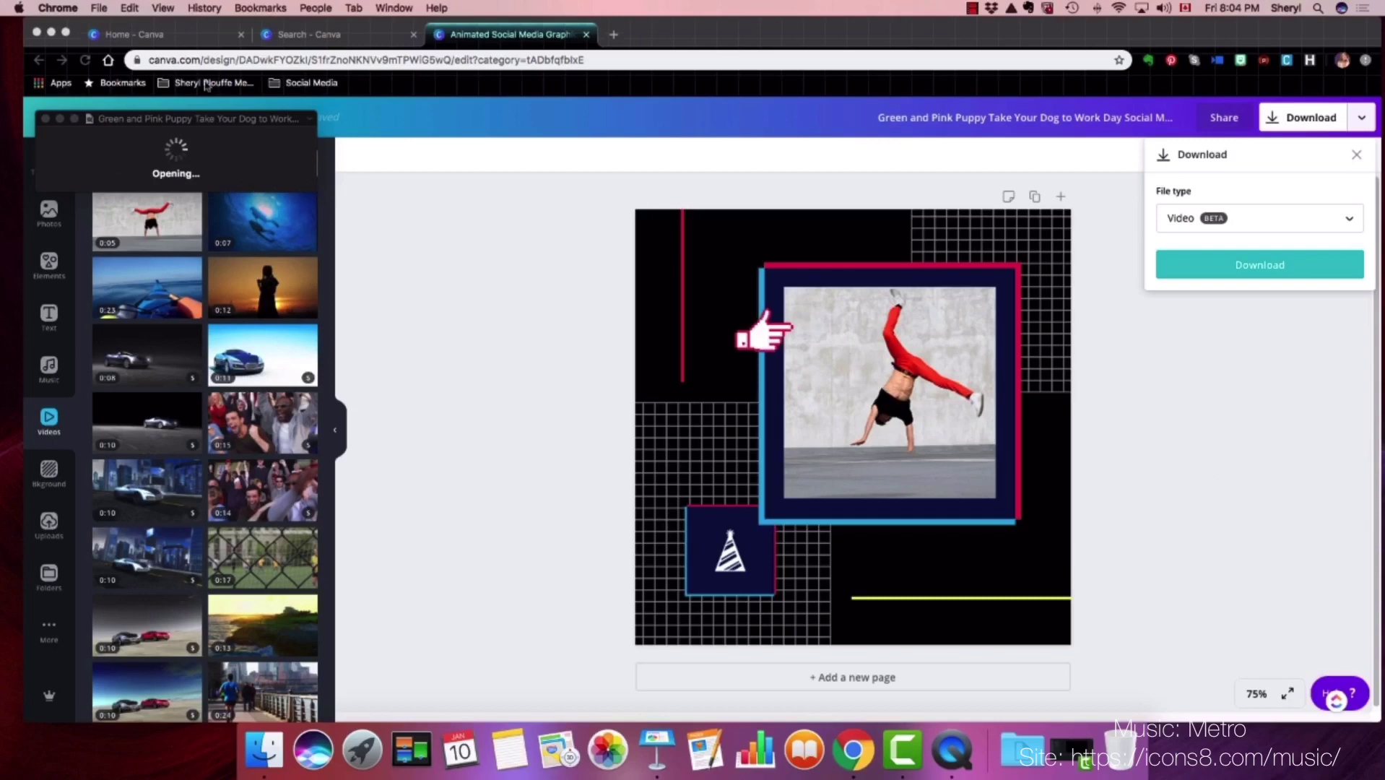
click(195, 129)
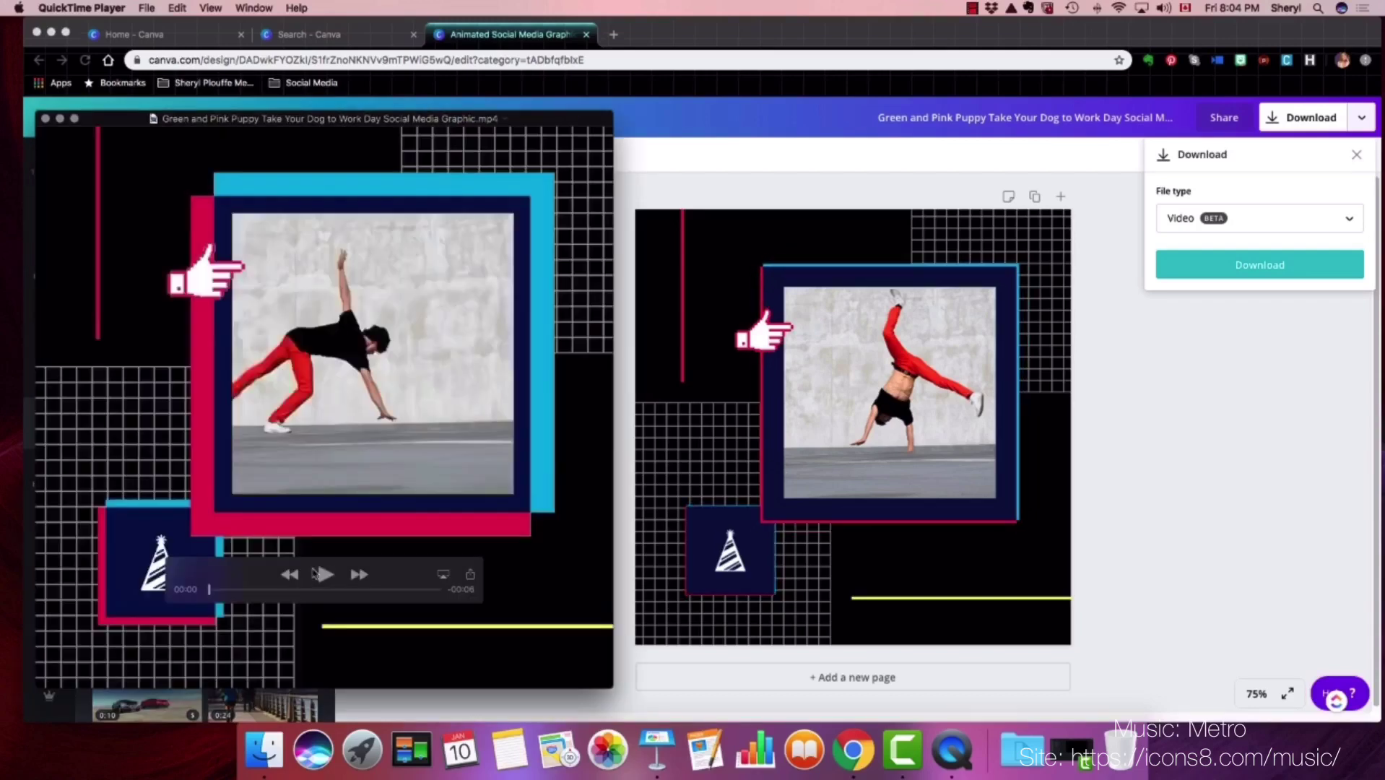
click(324, 574)
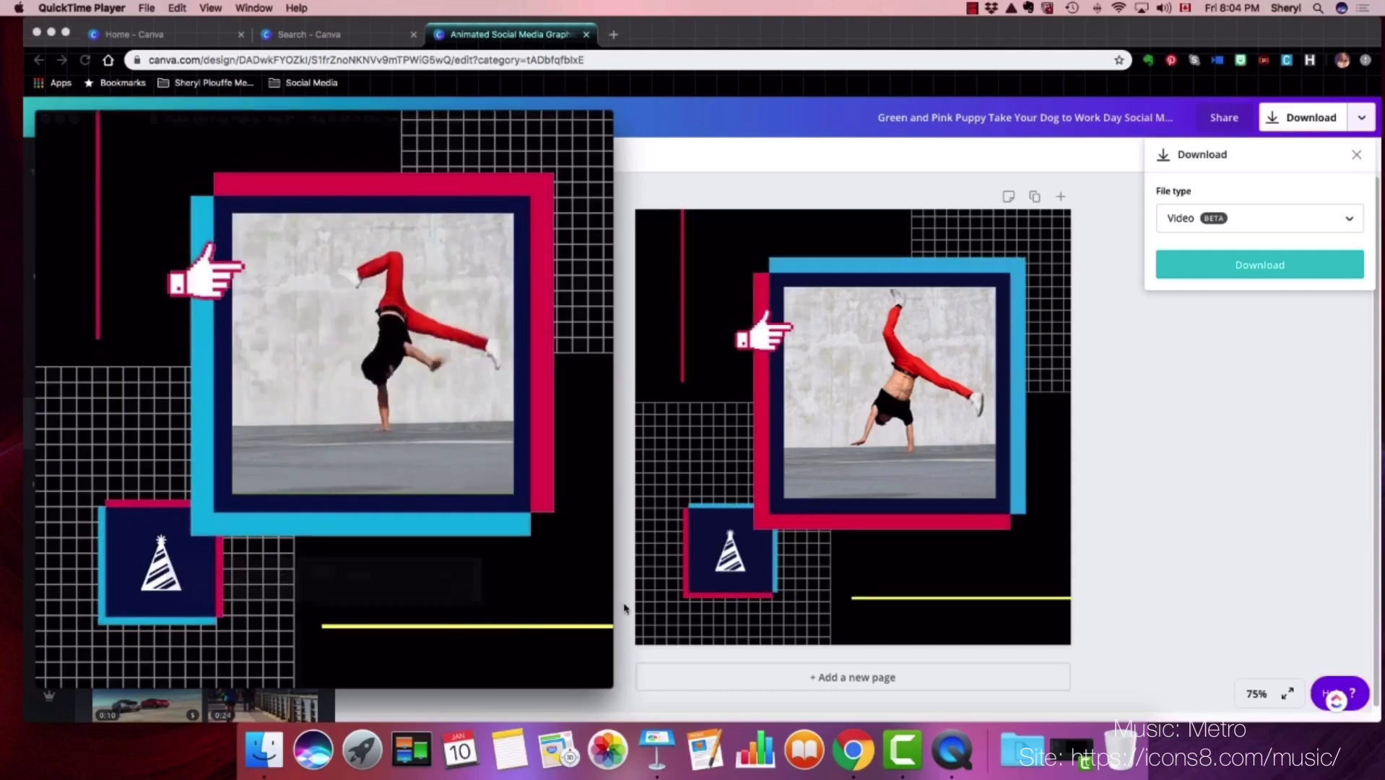
mouse_move(505, 577)
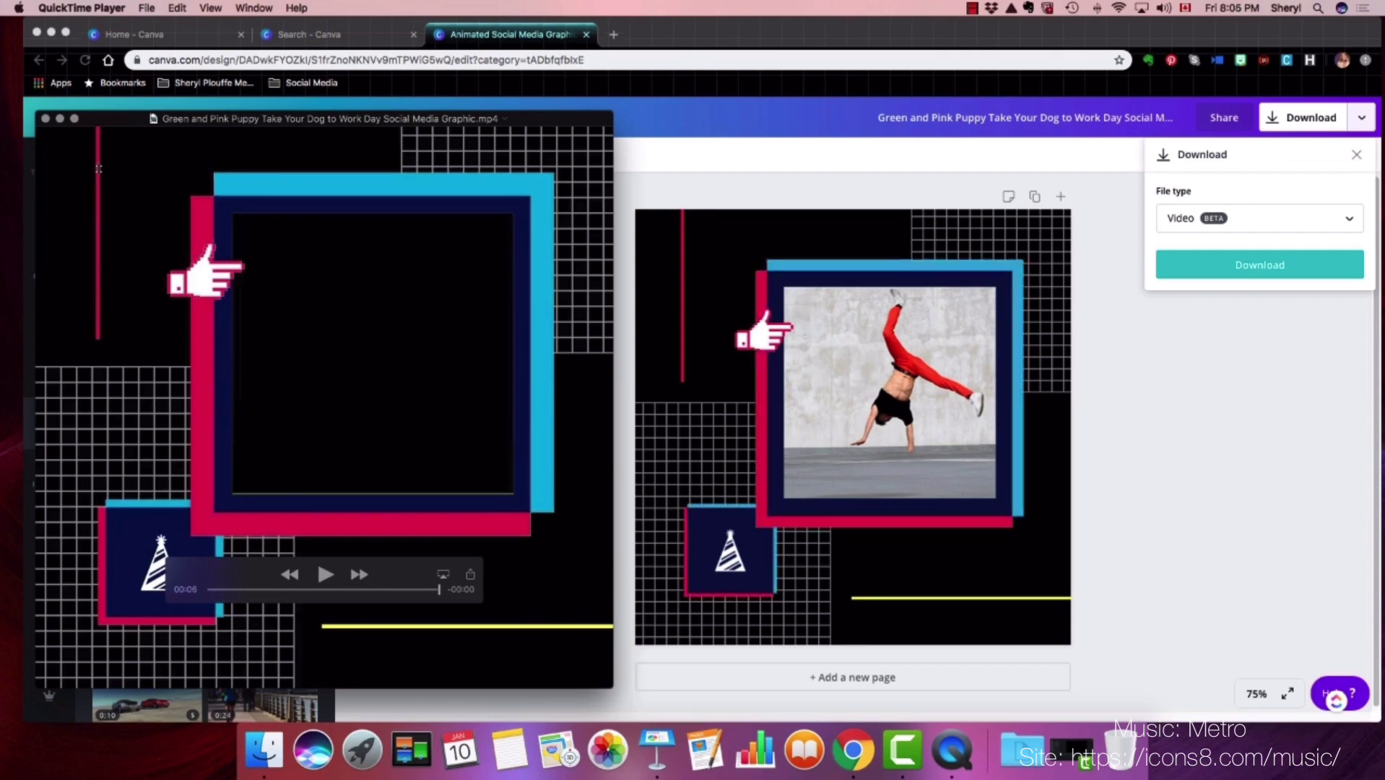
click(45, 118)
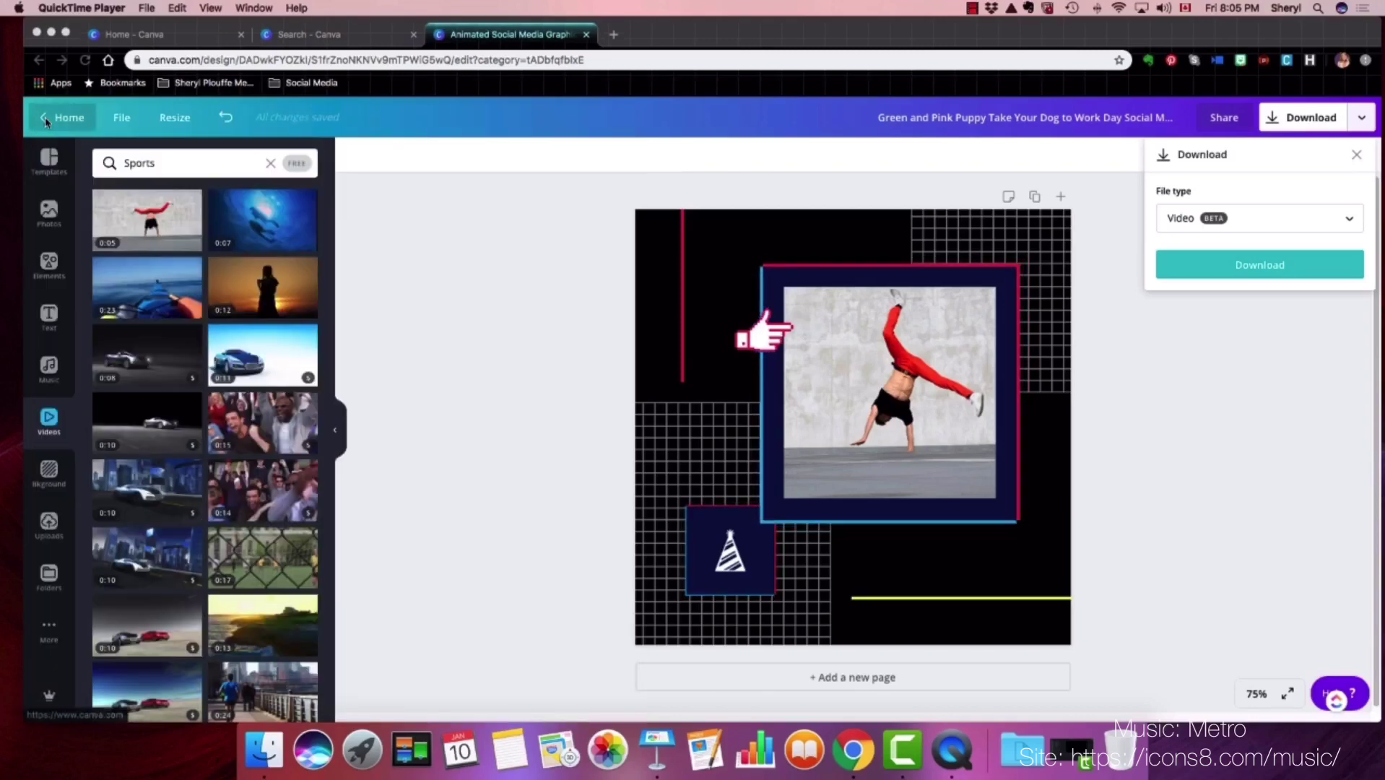
- Create a resized copy of the design in the Instagram Story format (1080 × 1920 px)
click(1188, 434)
click(726, 286)
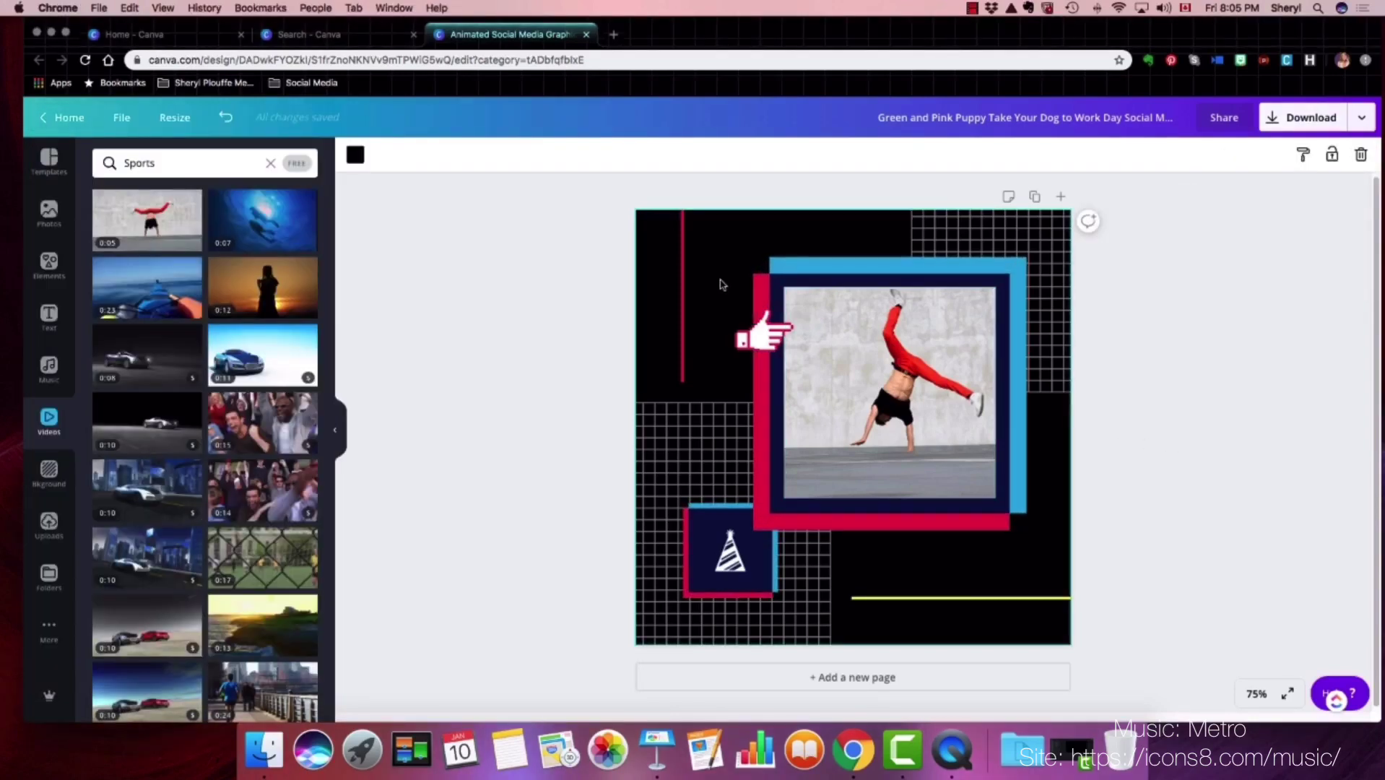
click(175, 118)
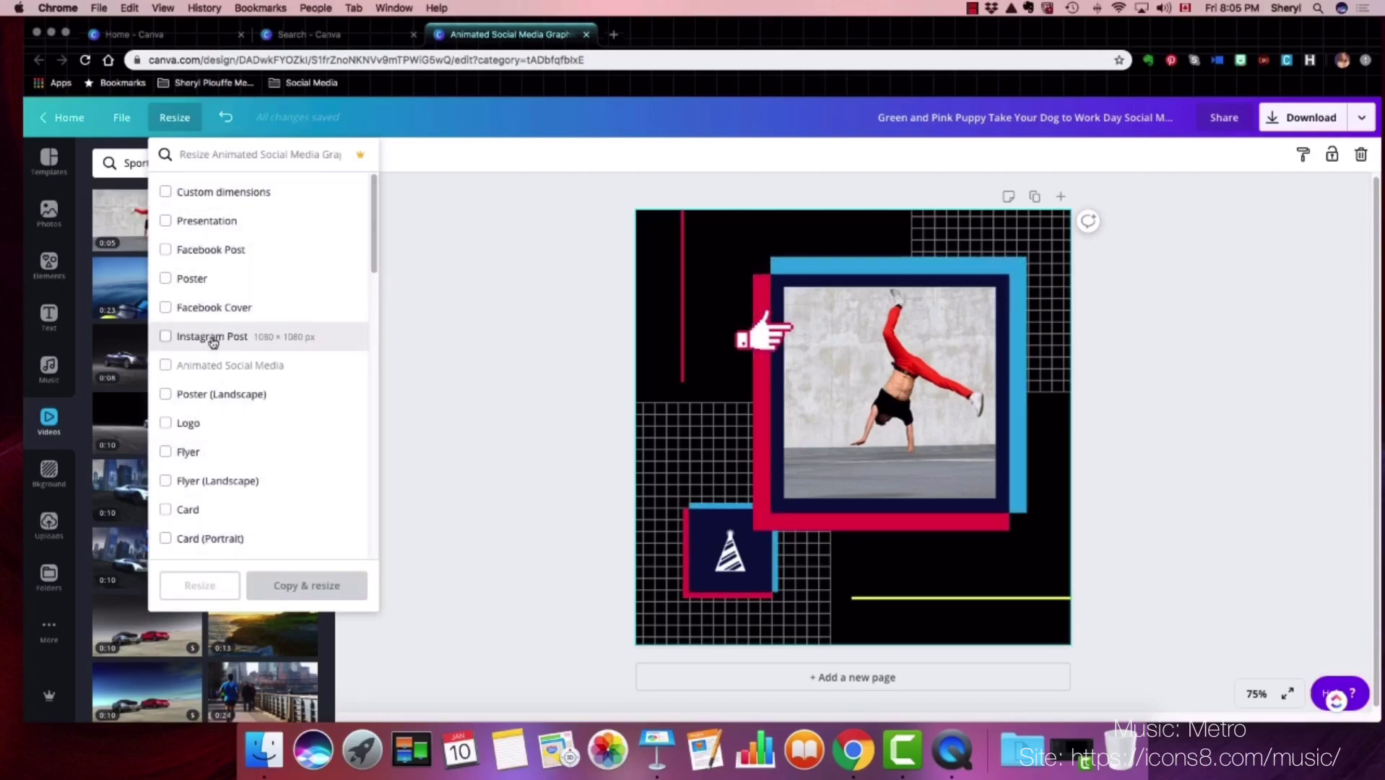
drag(373, 253, 369, 319)
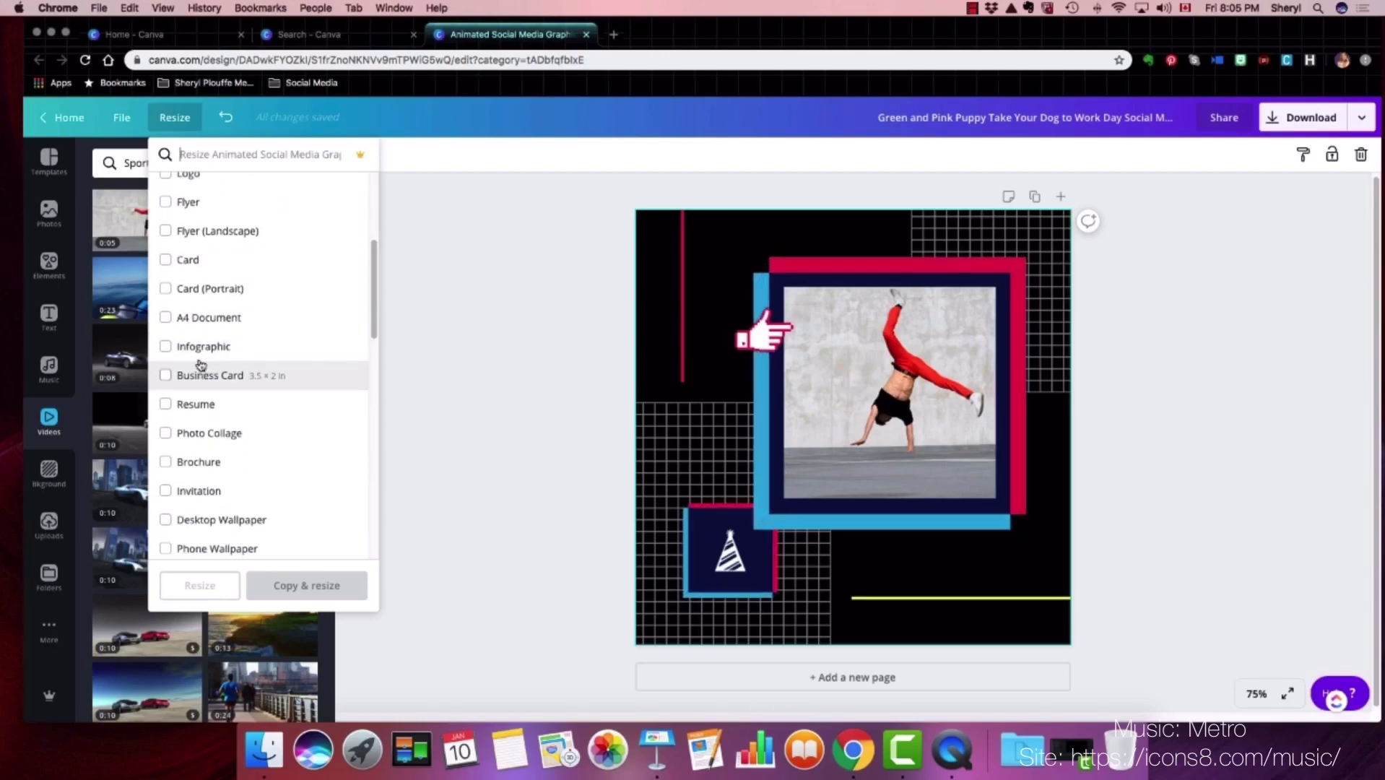
scroll(193, 458, down, 10)
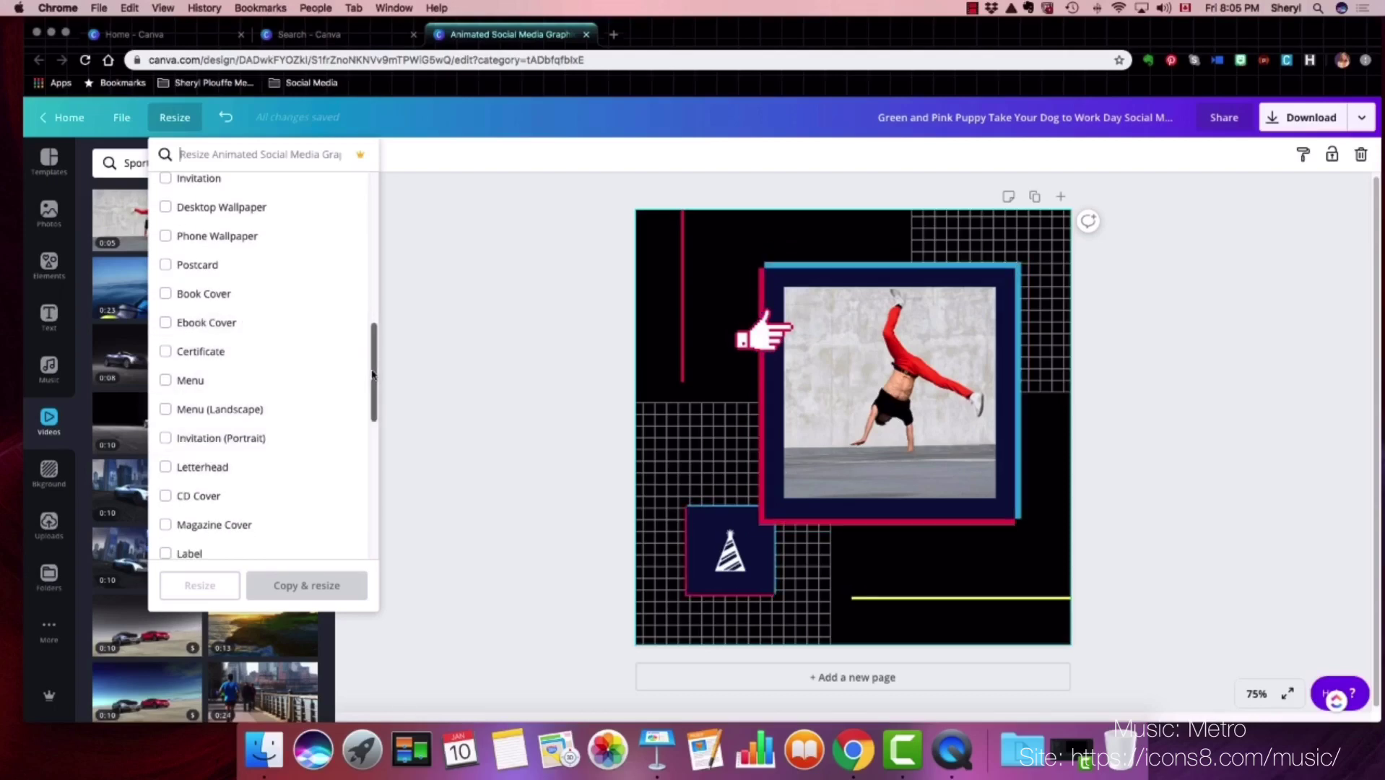
drag(375, 365, 309, 135)
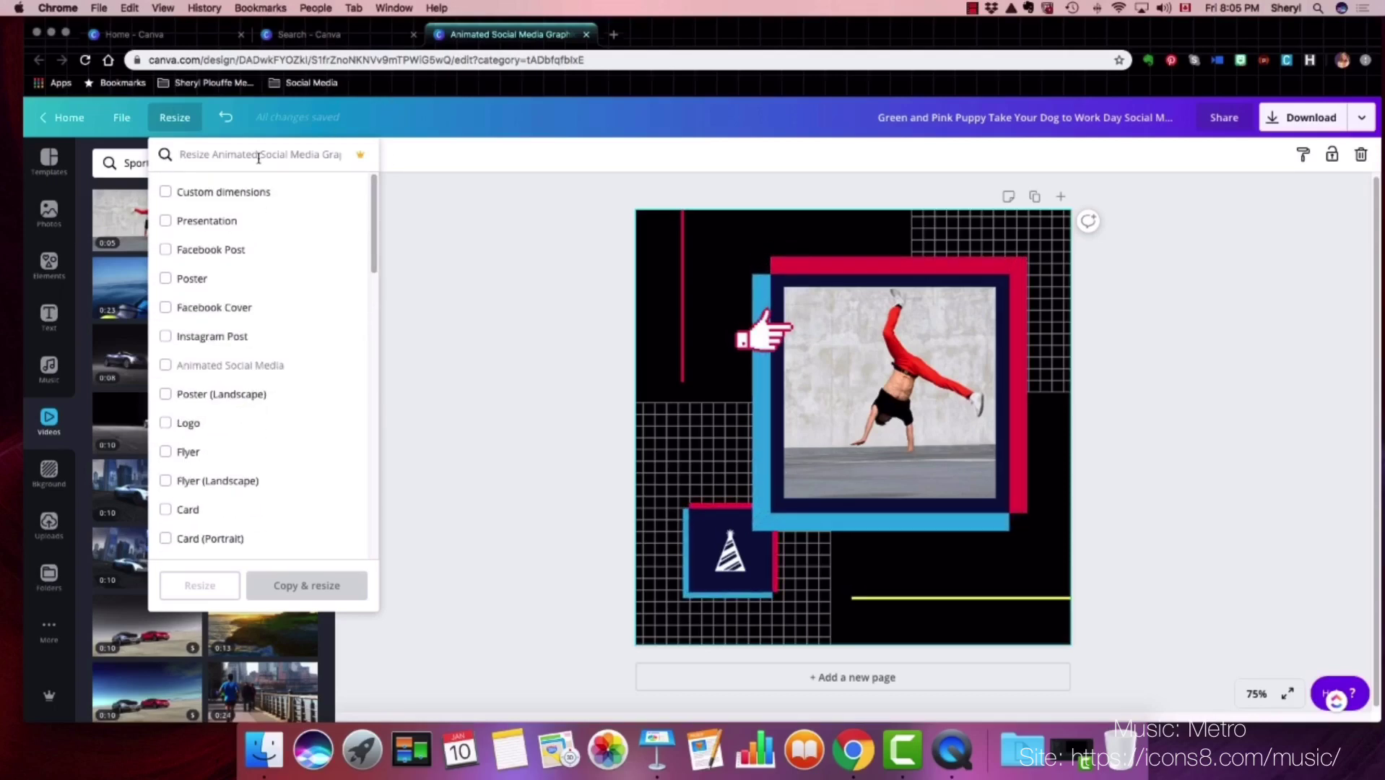
text(INSTAGRAM STORY)
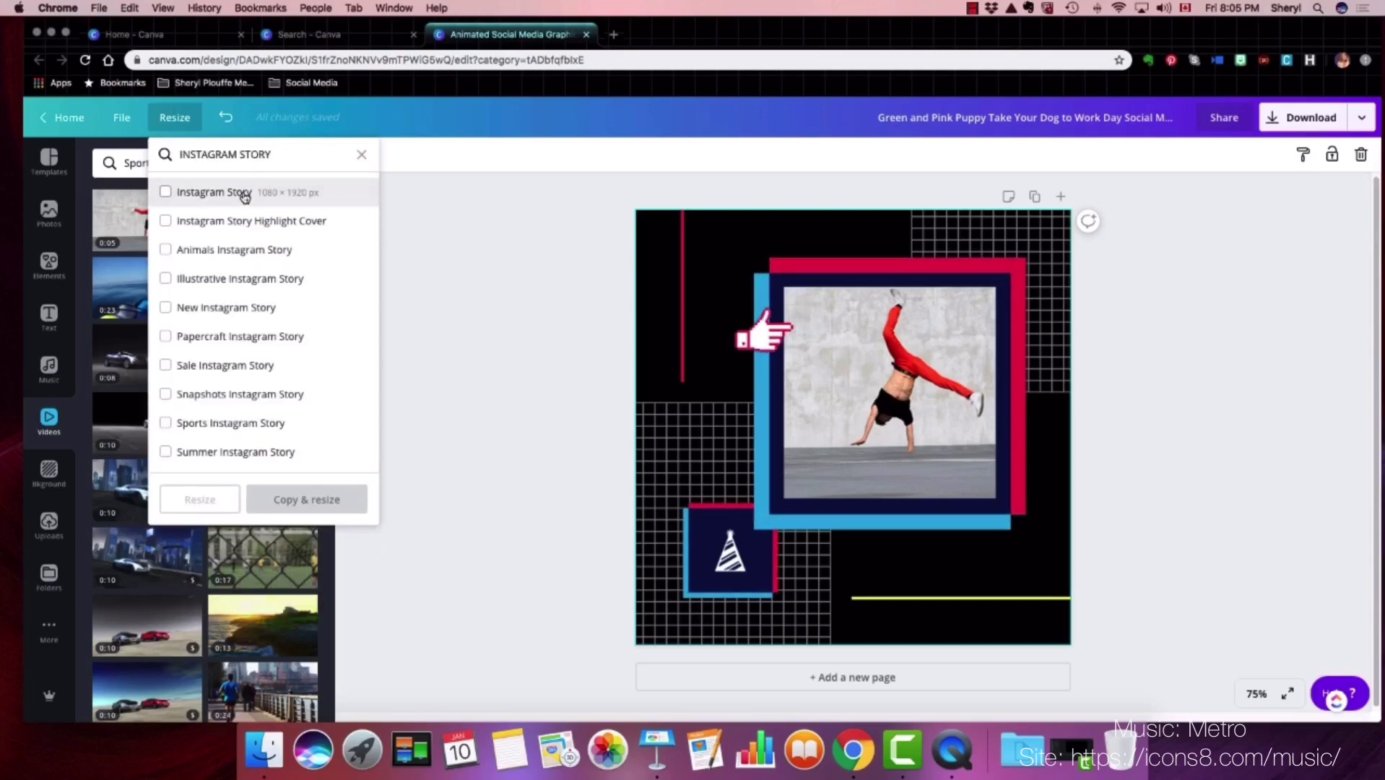
click(245, 193)
click(304, 499)
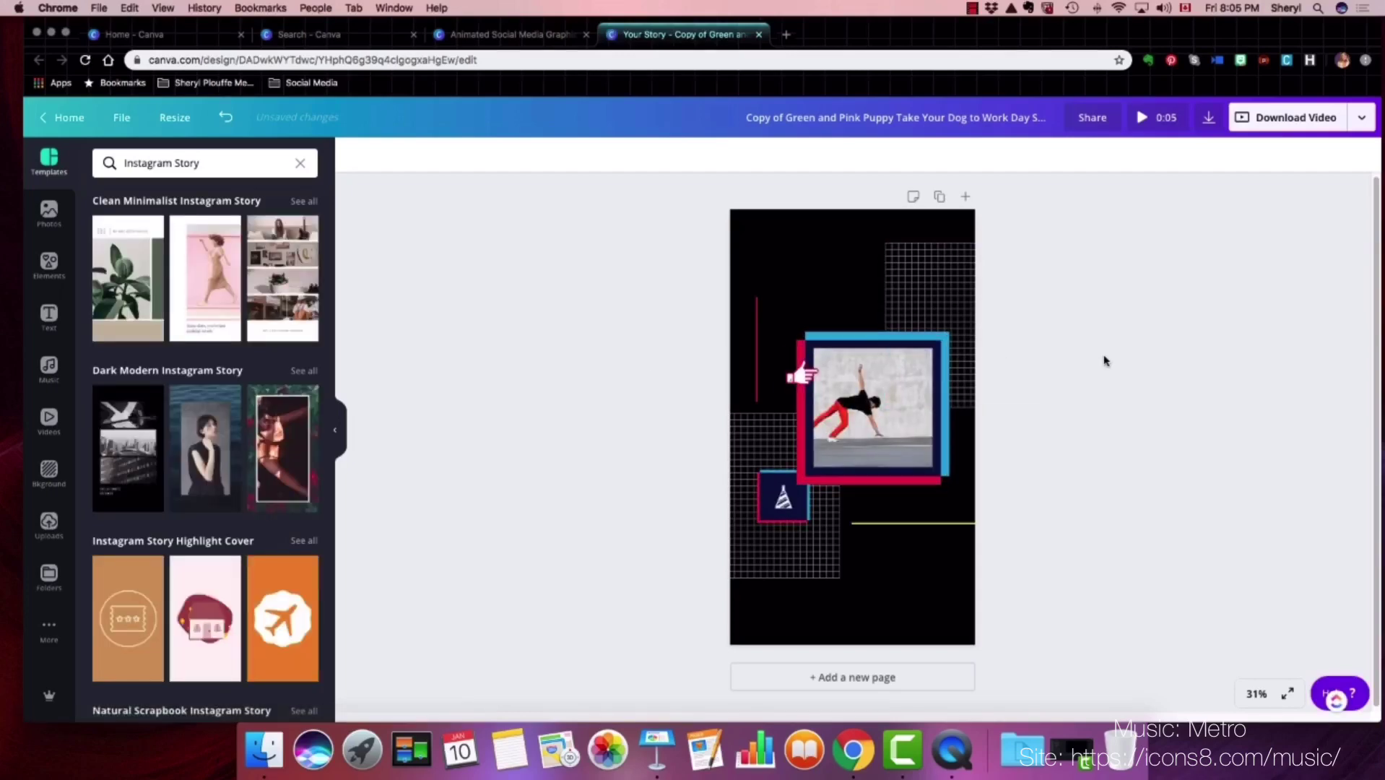
- Preview the framed handstand video in the story copy and check its video download options with Video (MP4) as the file type
click(874, 419)
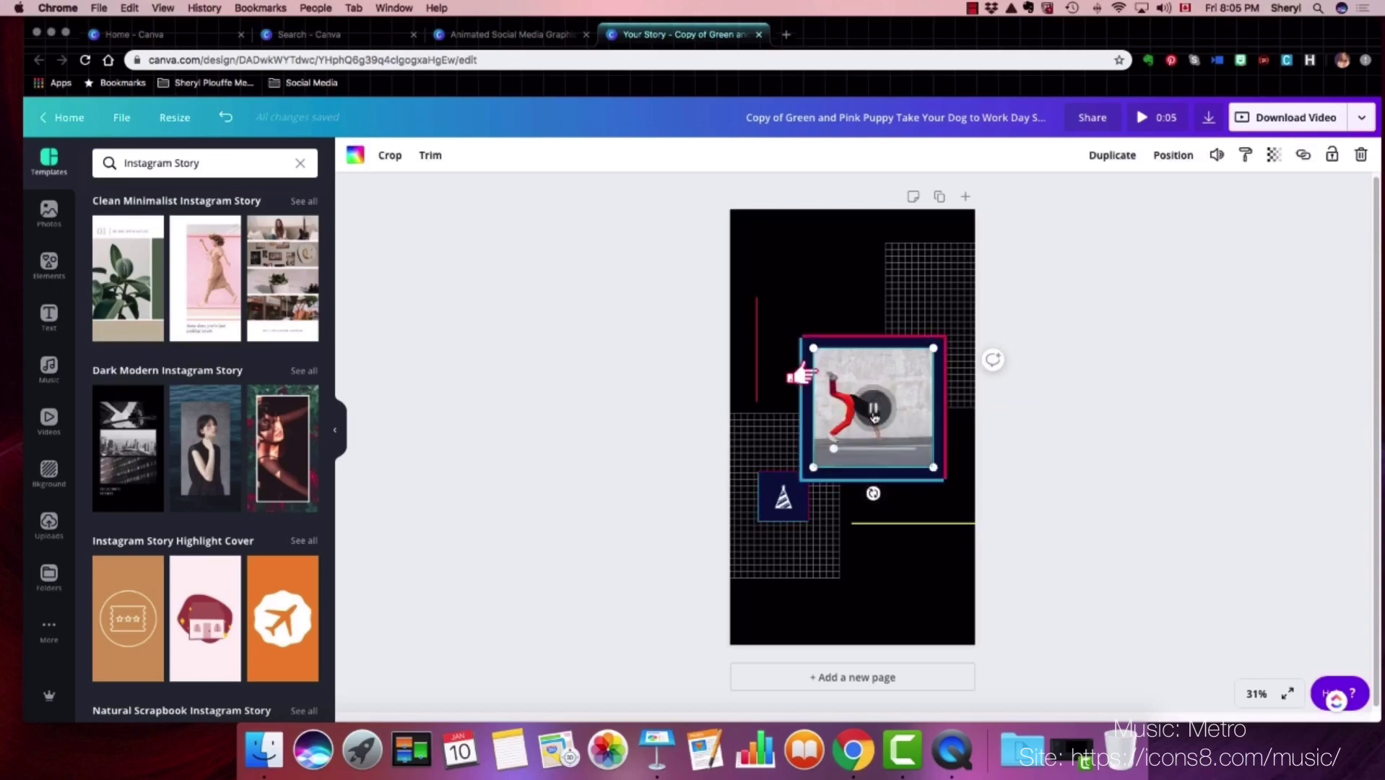
click(1074, 438)
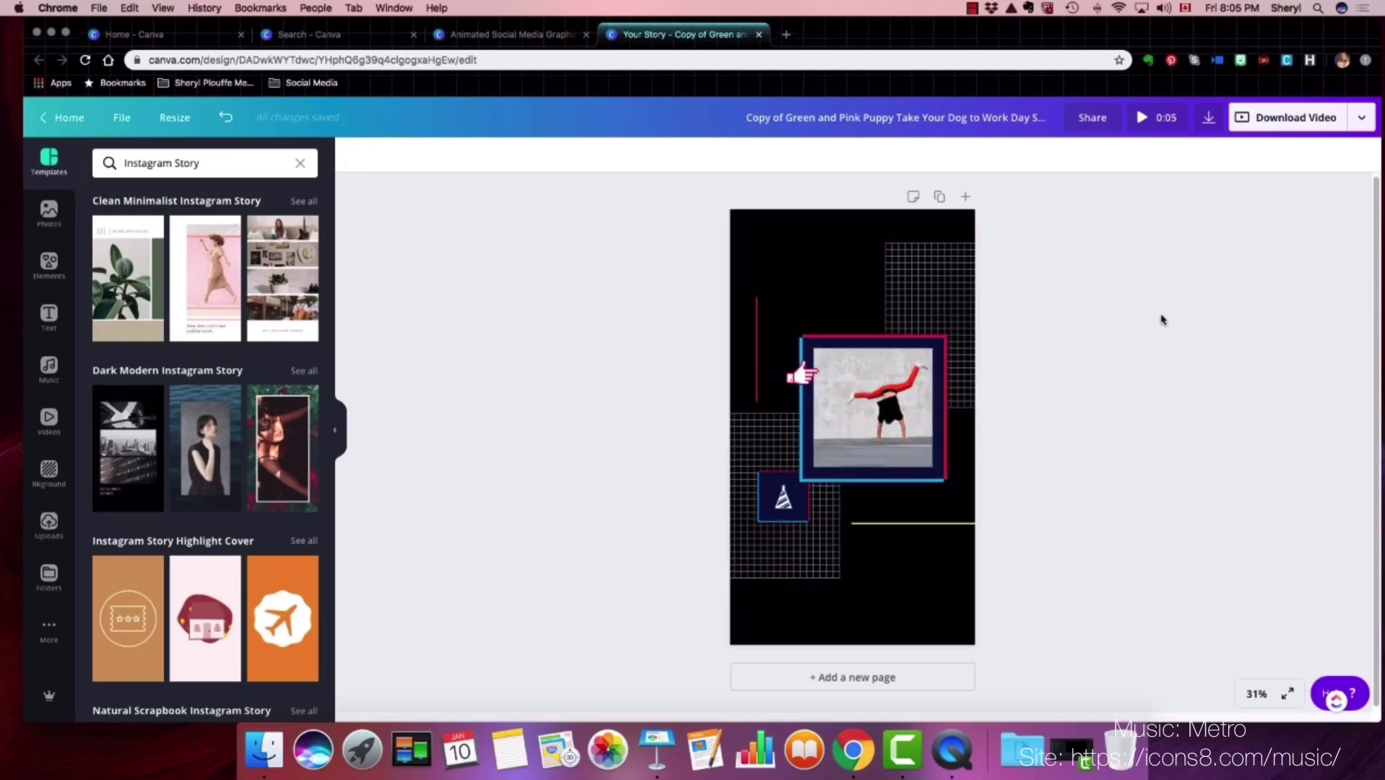
click(1283, 118)
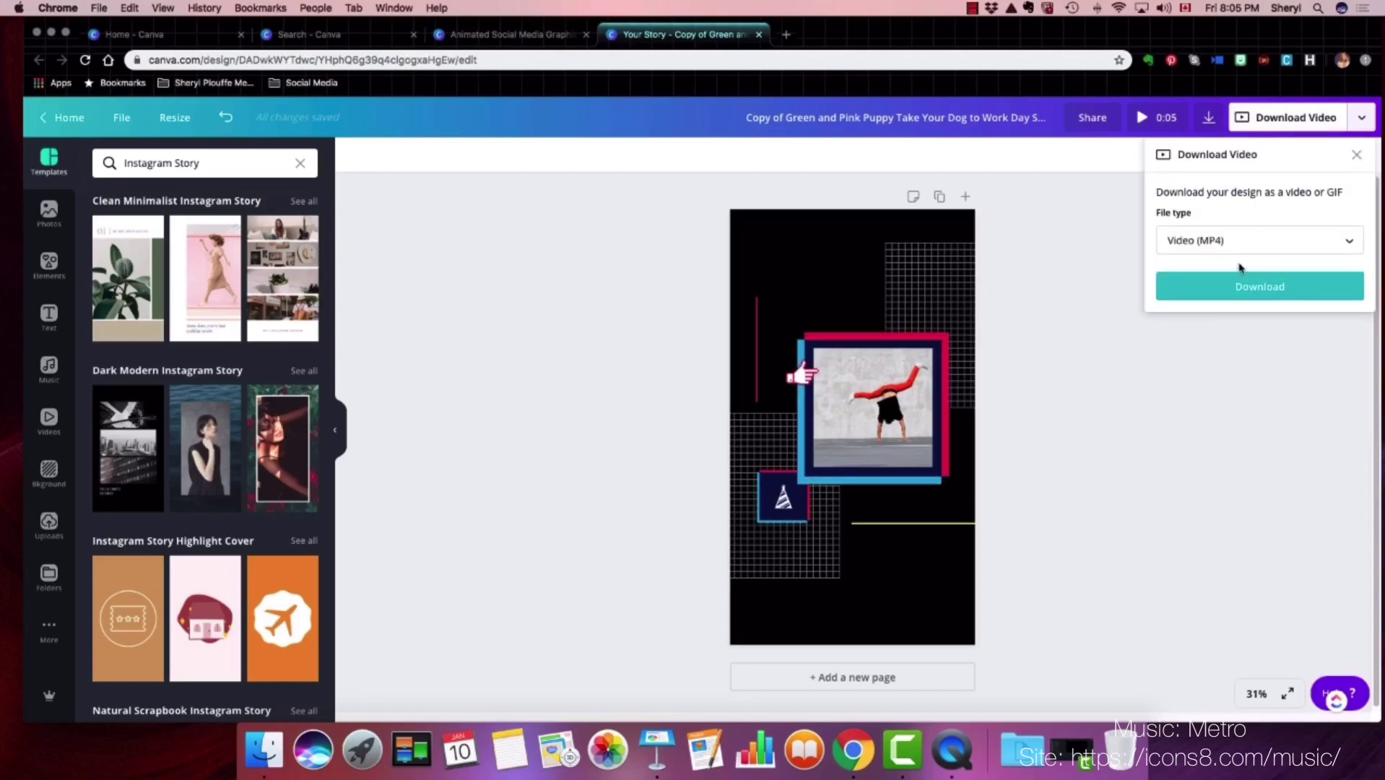
click(1231, 292)
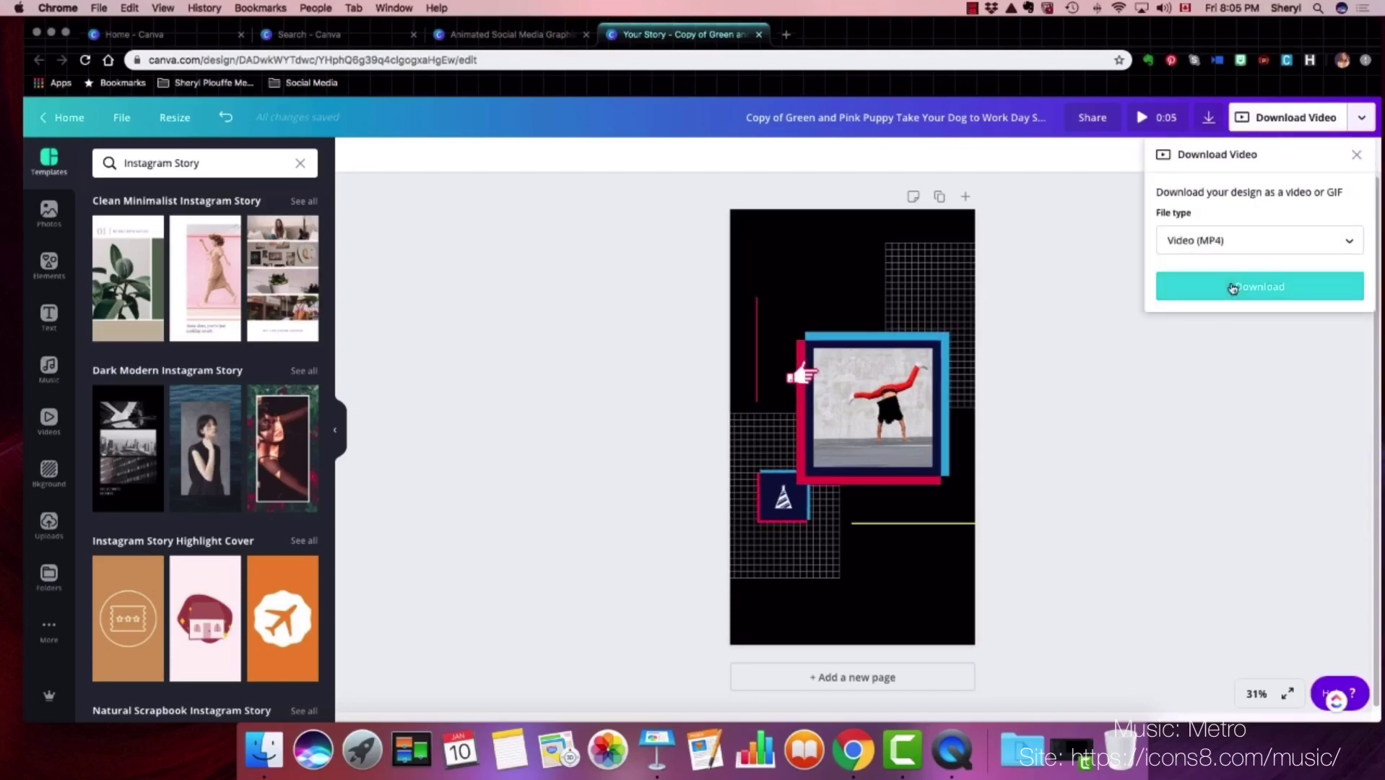
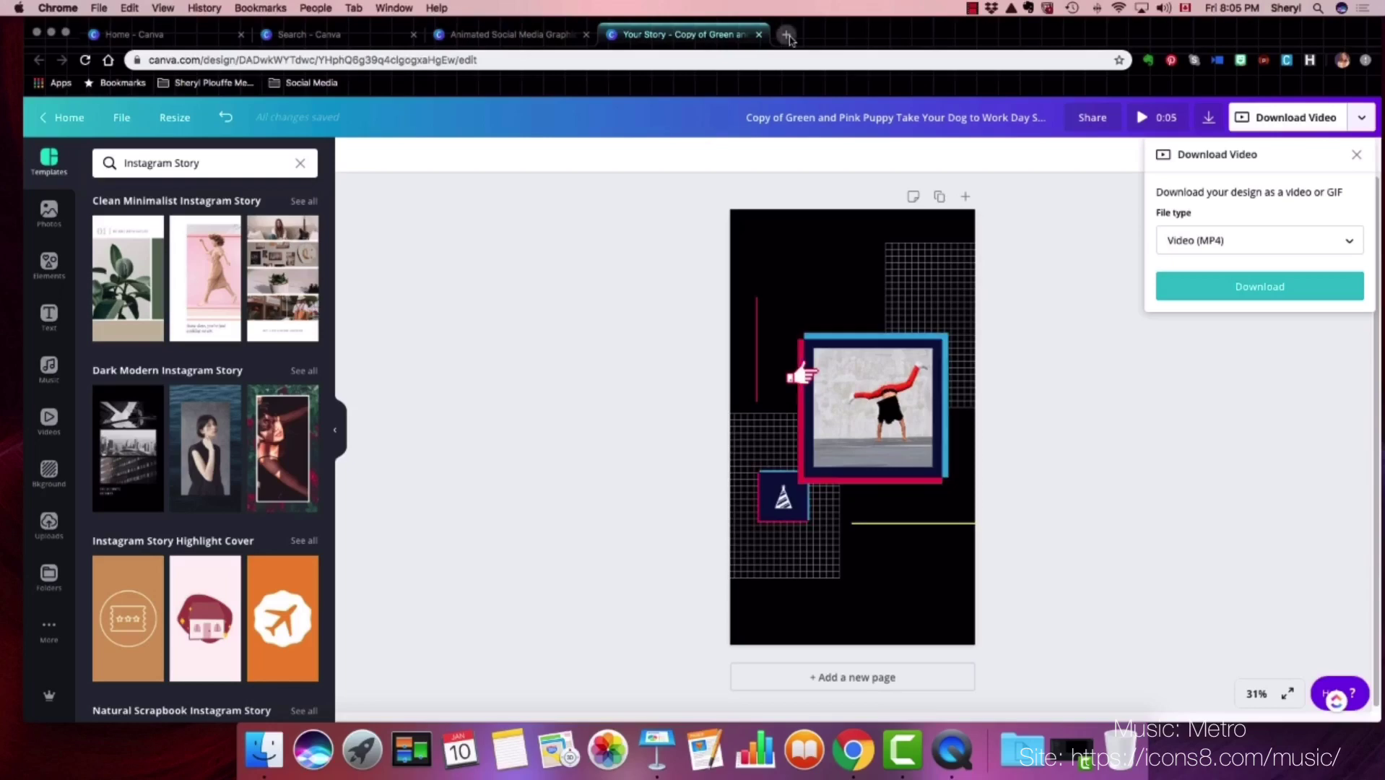
- Open a new browser tab
click(787, 36)
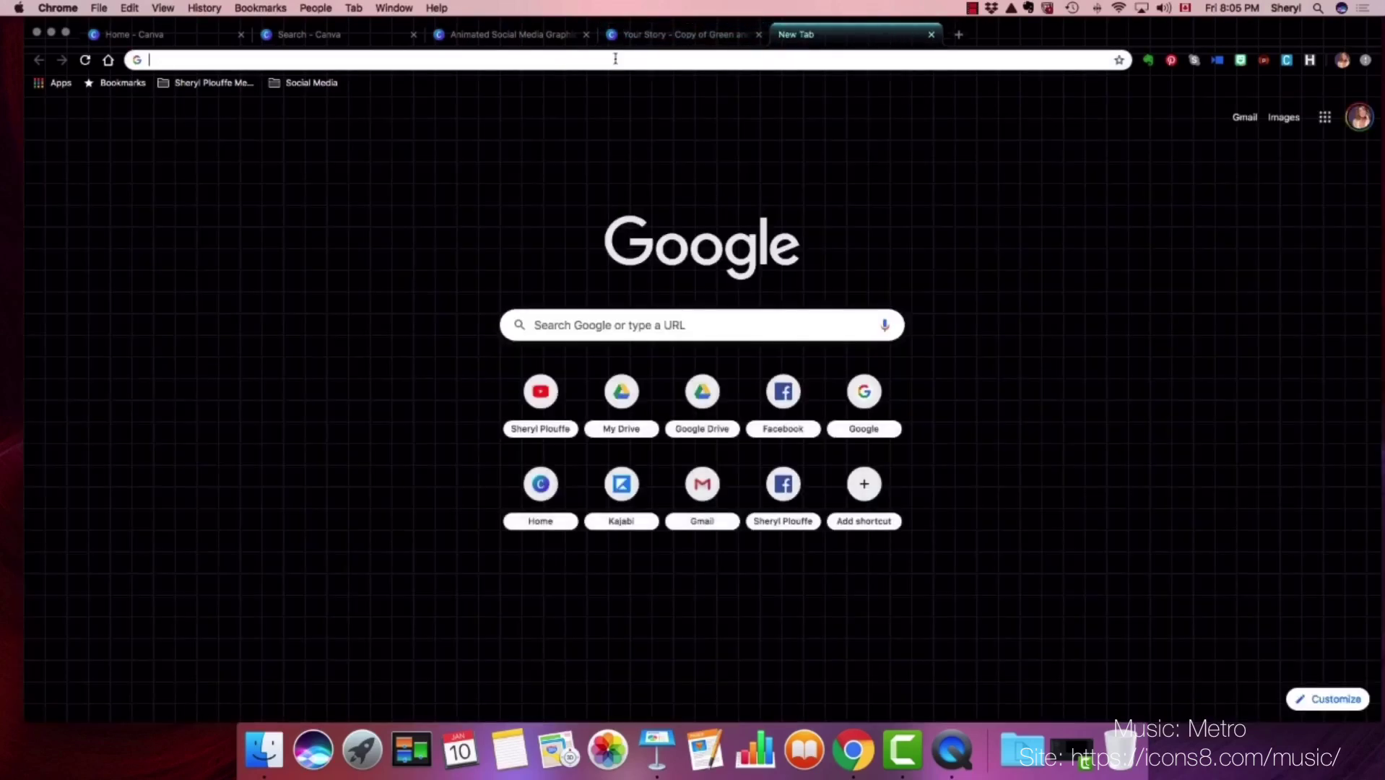
text(I)
key(BackSpace)
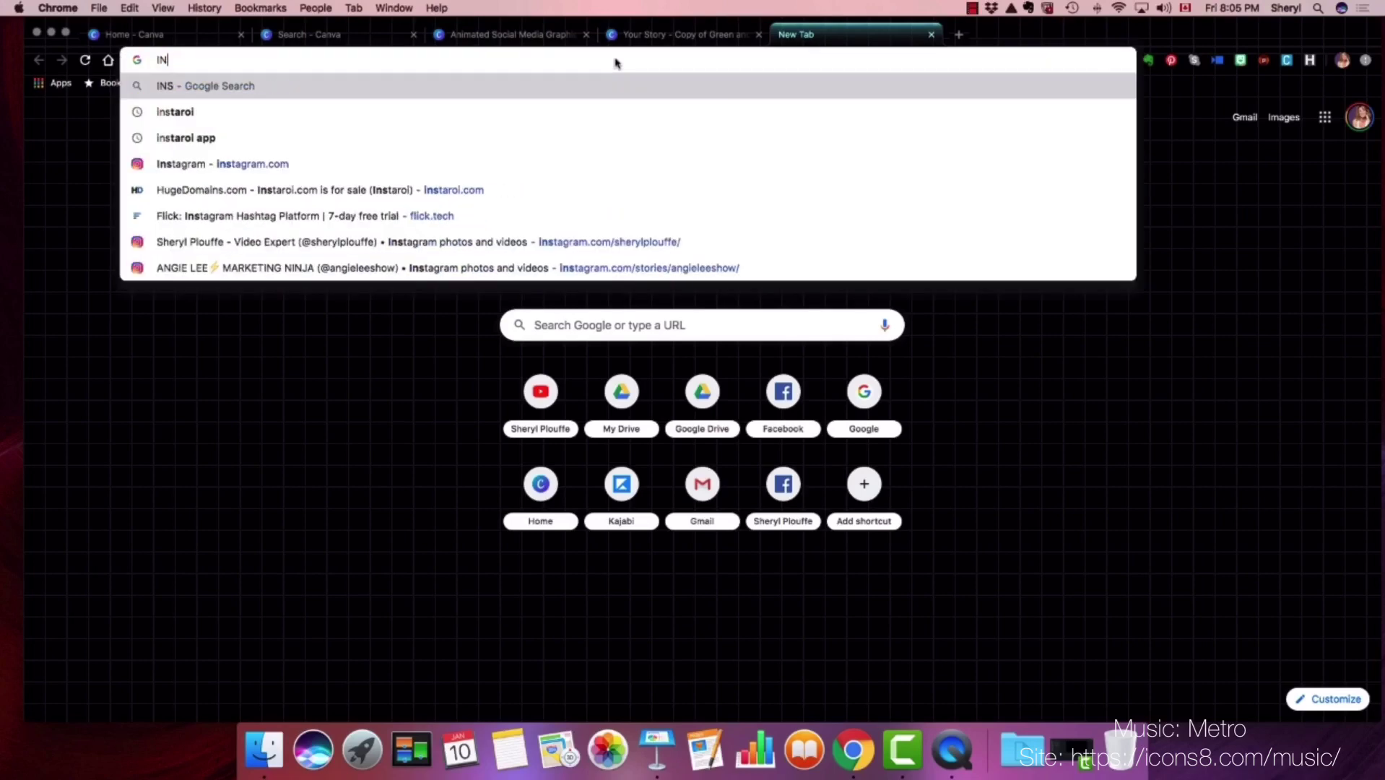
key(BackSpace)
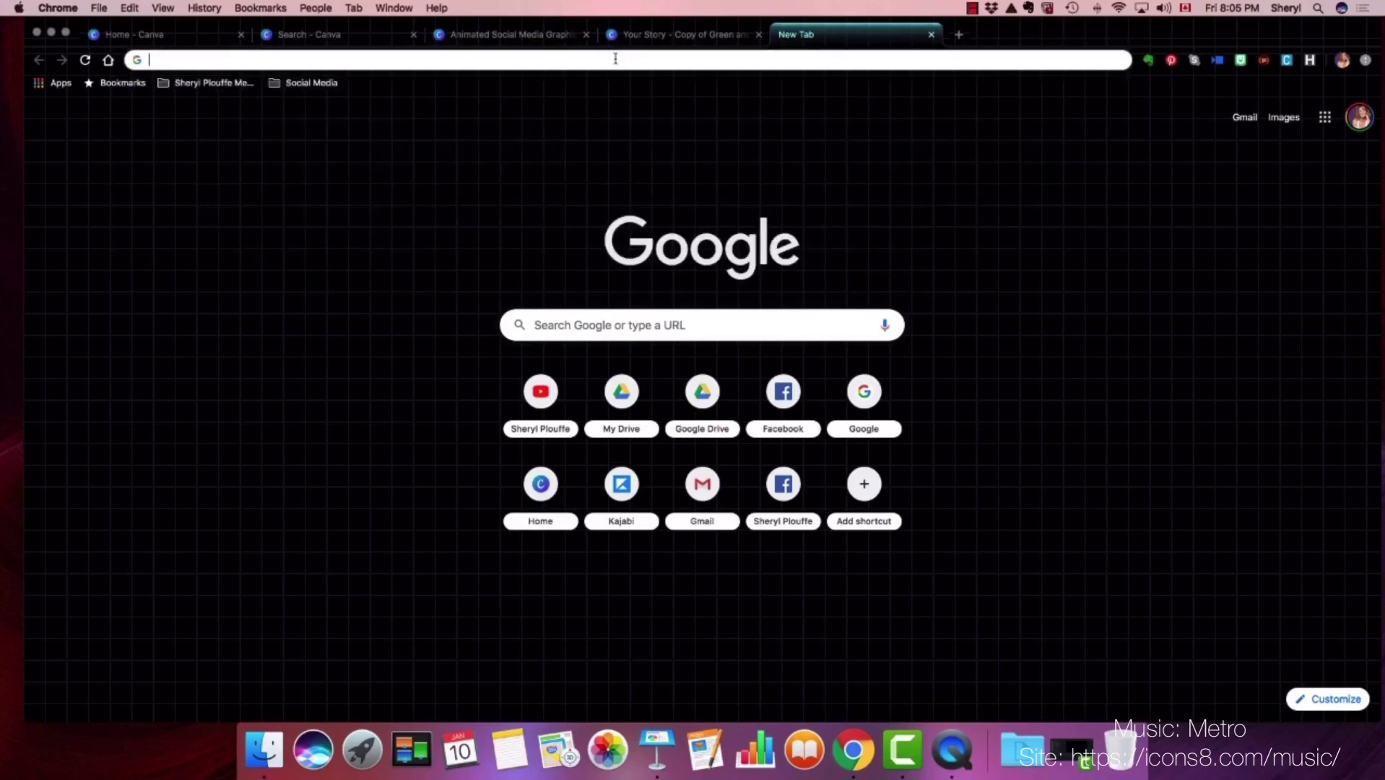
text(INSTAGA)
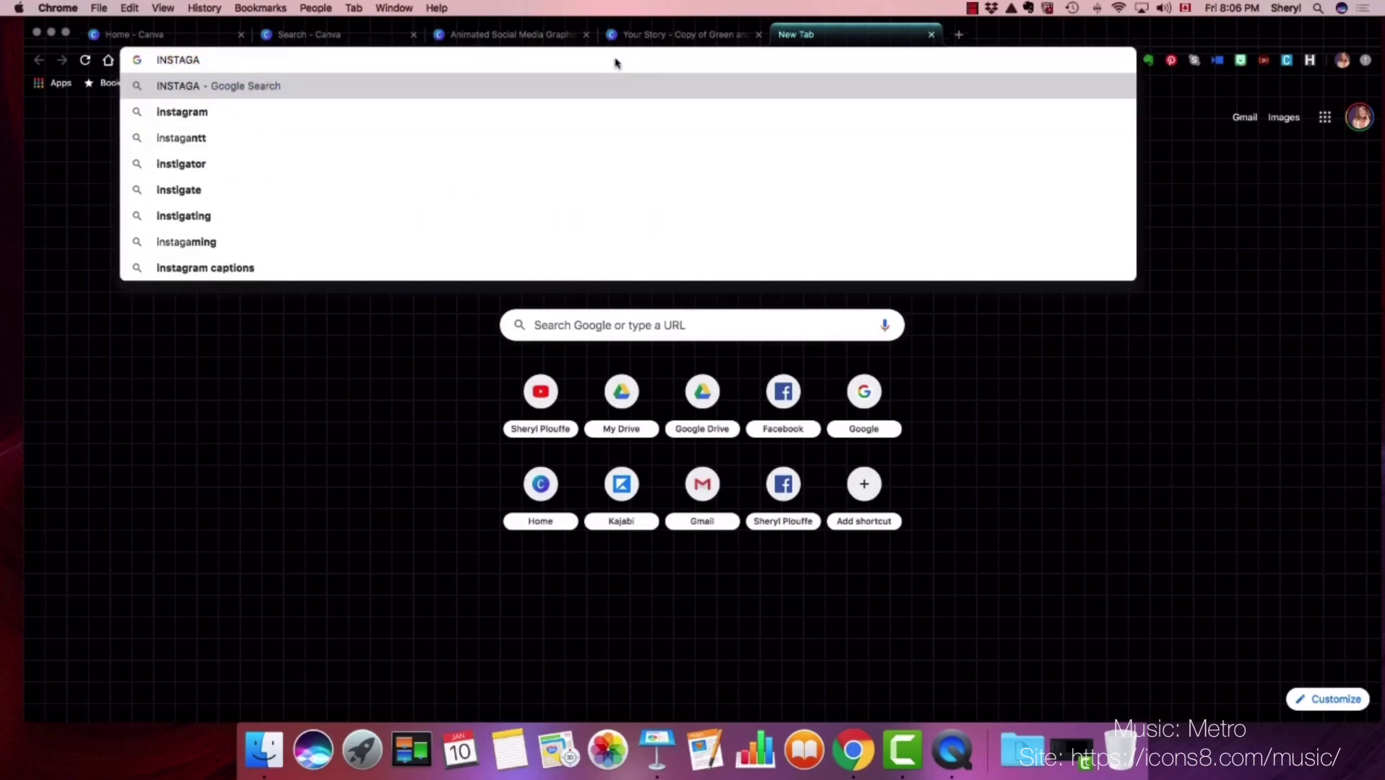
text(RAM)
key(BackSpace)
key(BackSpace)
key(BackSpace)
key(BackSpace)
key(BackSpace)
key(BackSpace)
key(BackSpace)
key(BackSpace)
key(BackSpace)
key(BackSpace)
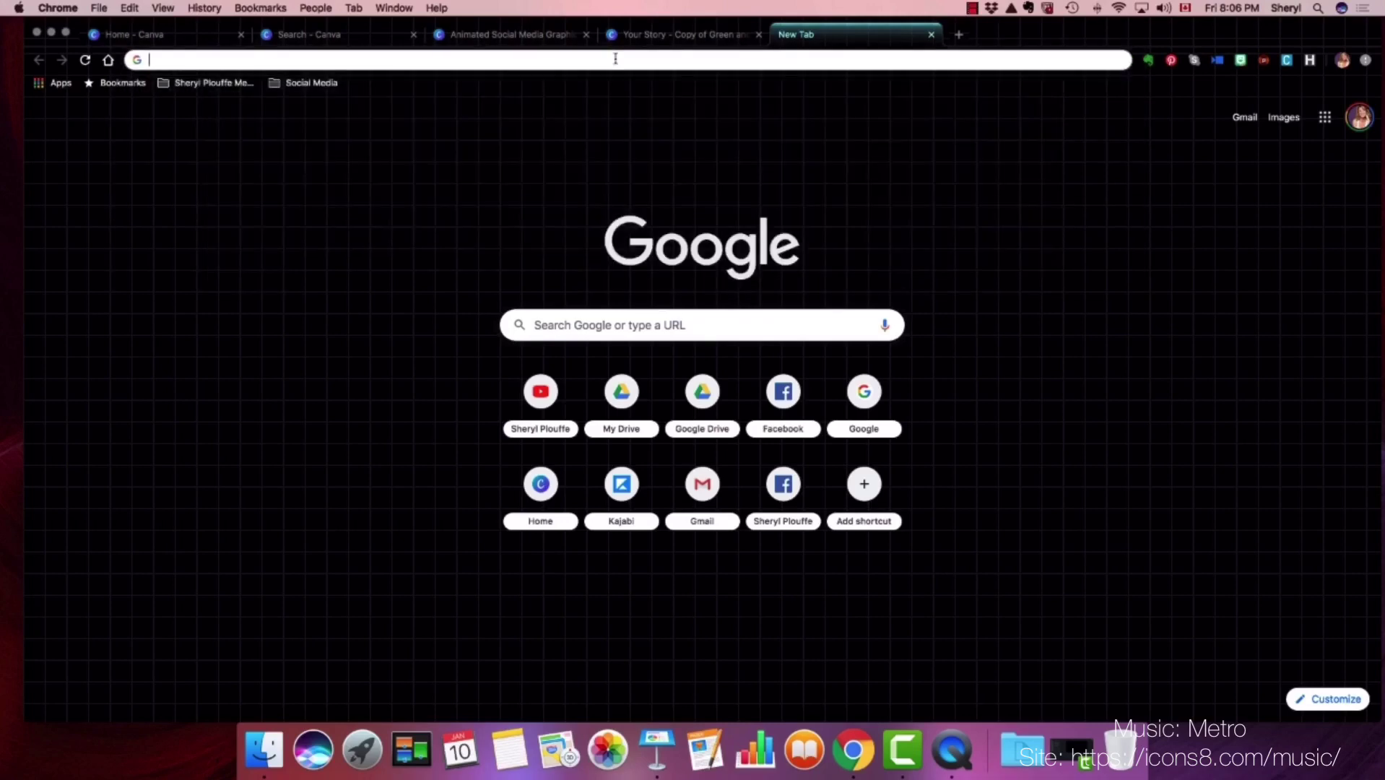
- Load facebook.com in the new browser tab
text(FACEBOOk.com)
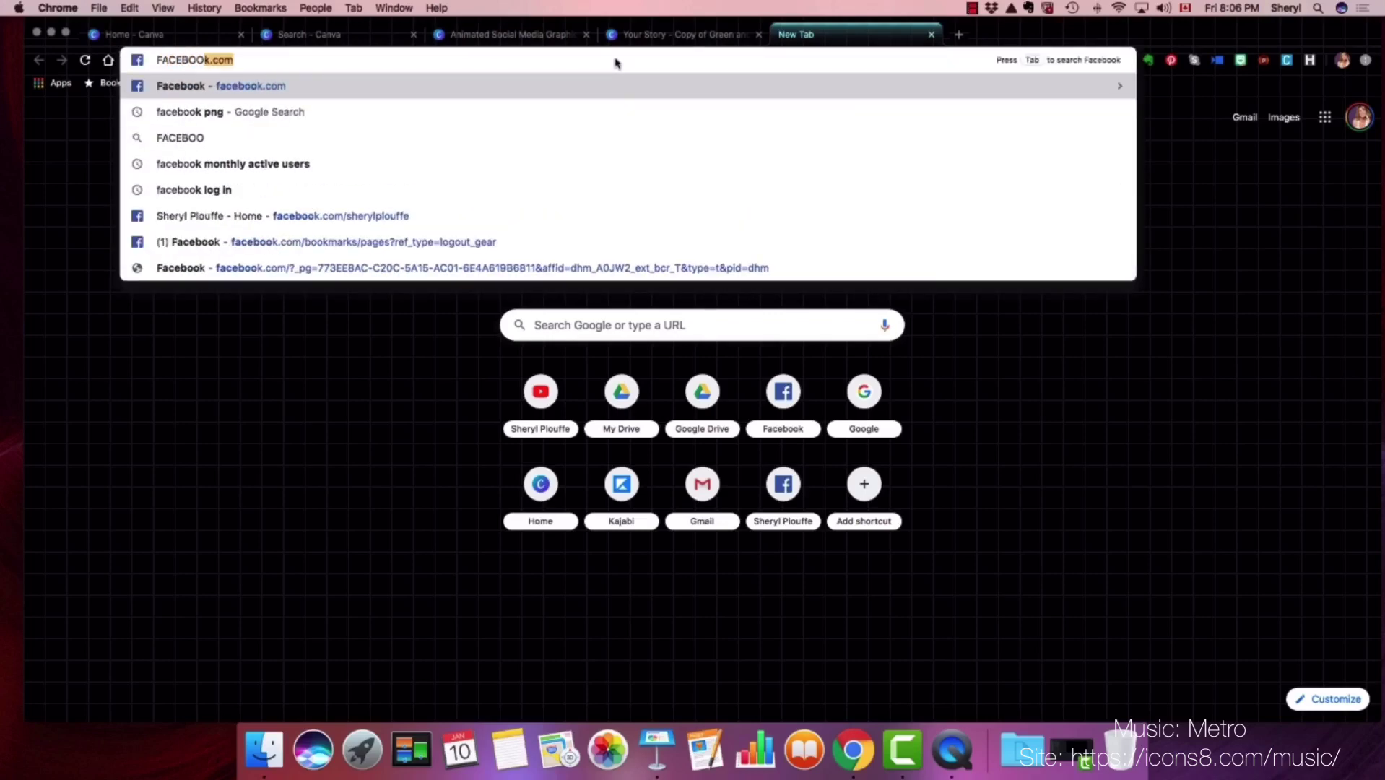
key(Return)
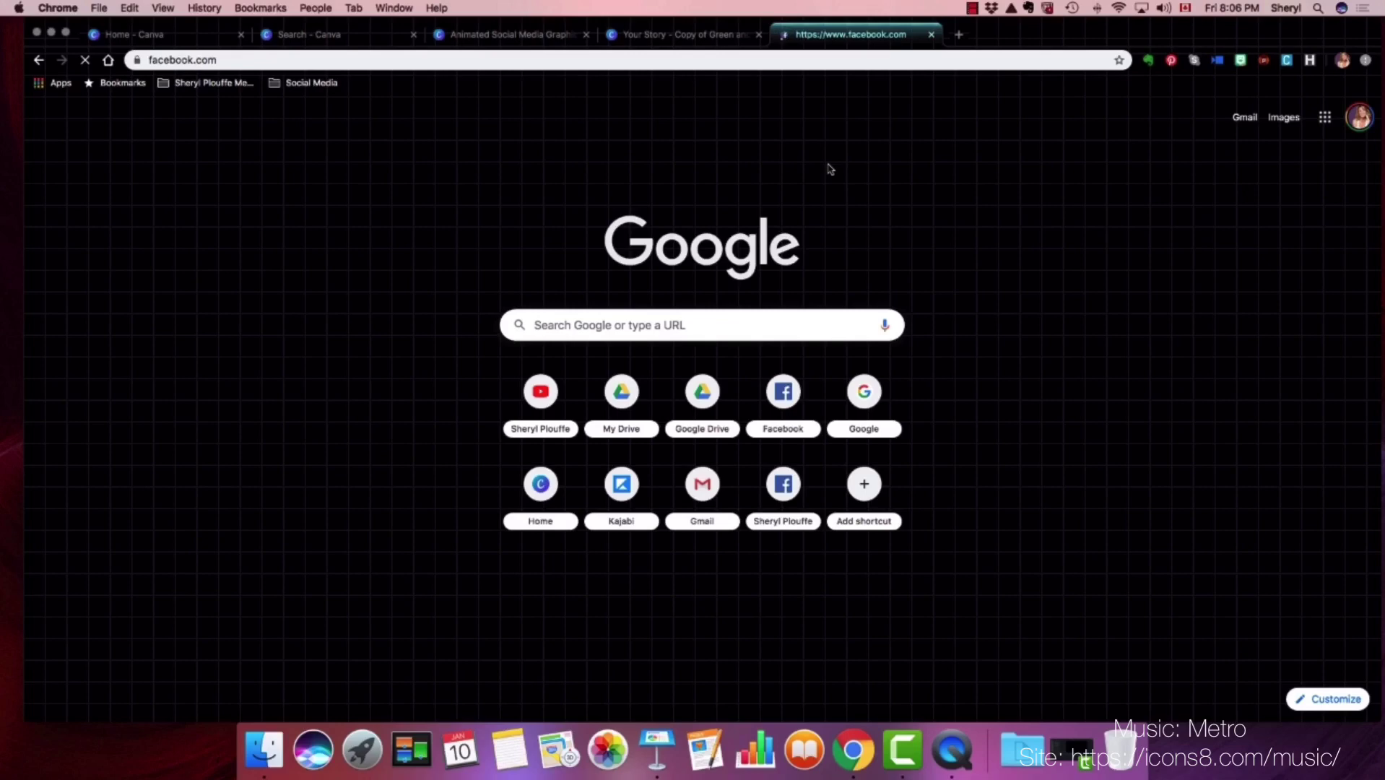
- Return to the Instagram Story design and delete the framed handstand video from the navy square
click(698, 37)
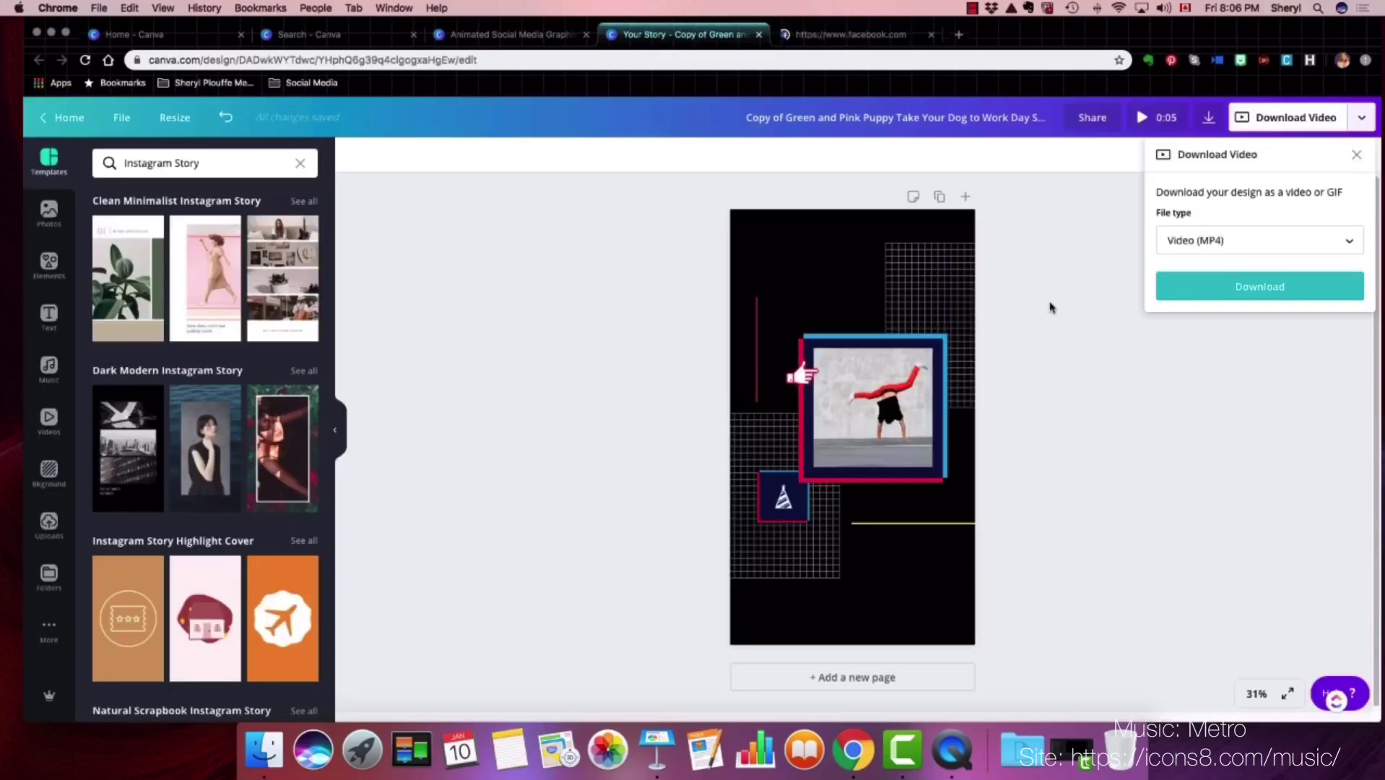
click(1105, 346)
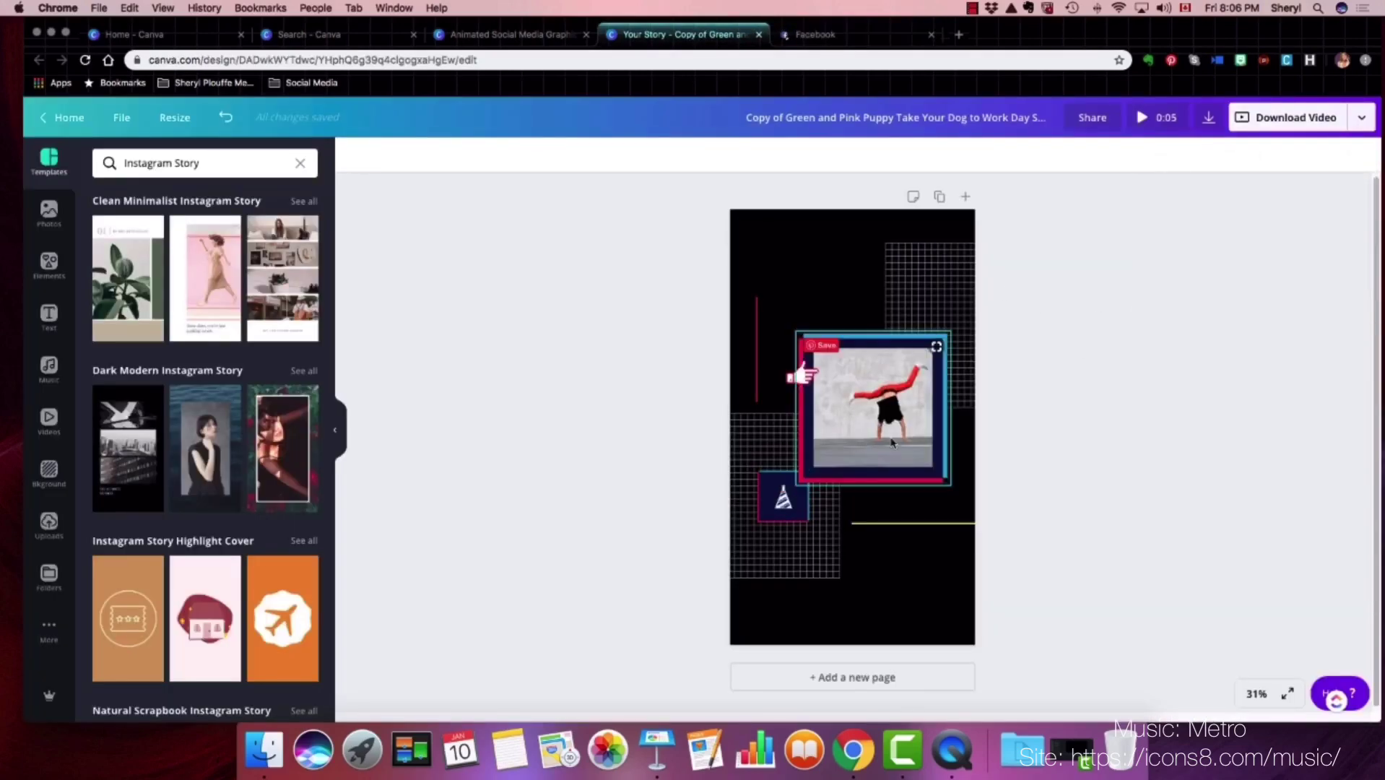
click(898, 416)
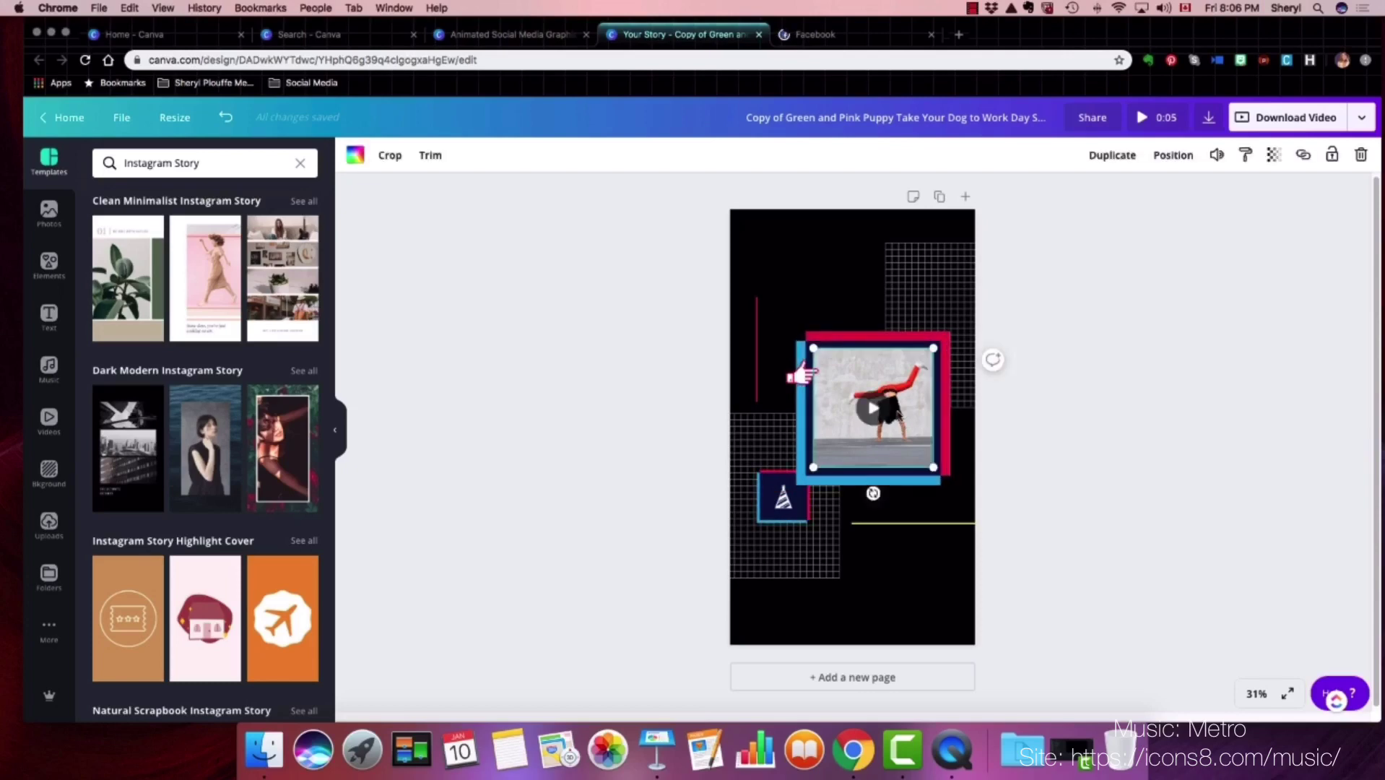
key(Delete)
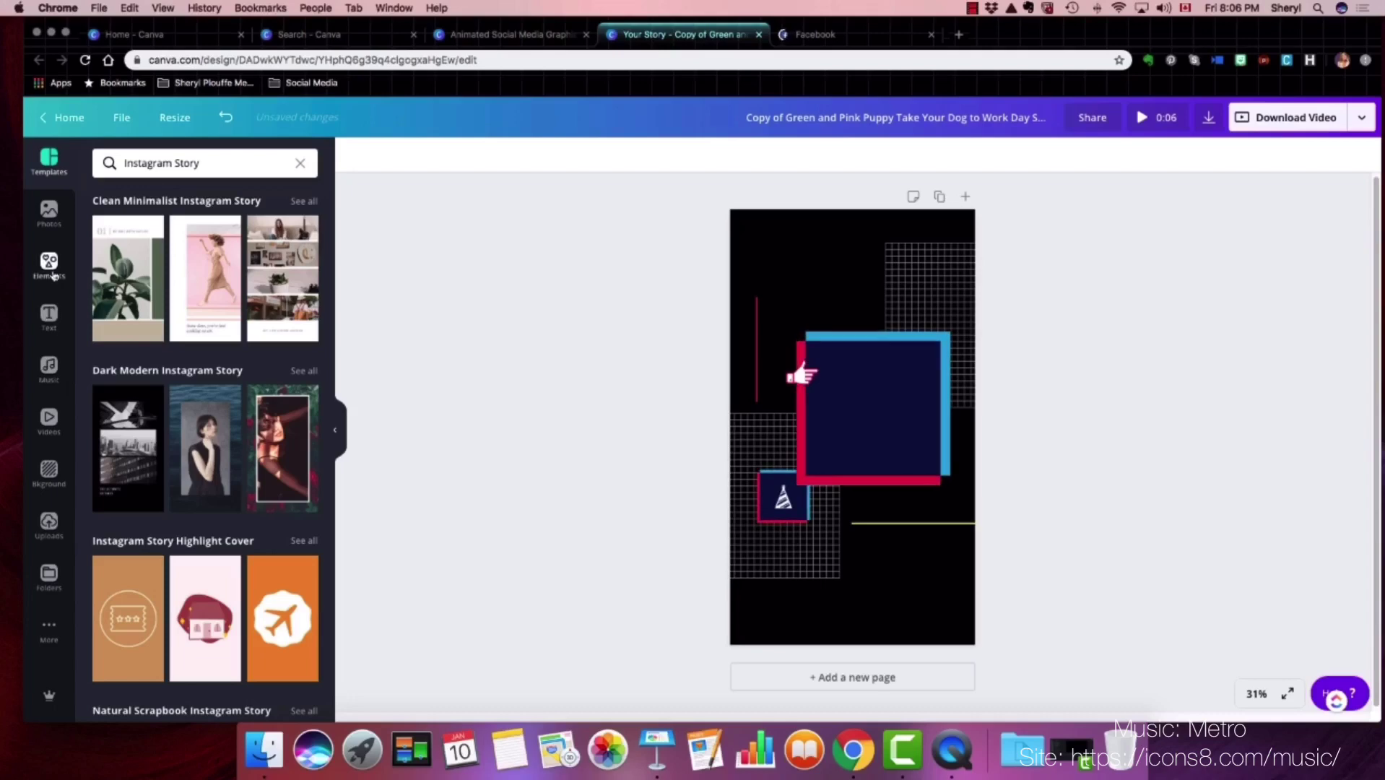
- Add the LOVE font combination and place it inside the empty navy square
click(49, 314)
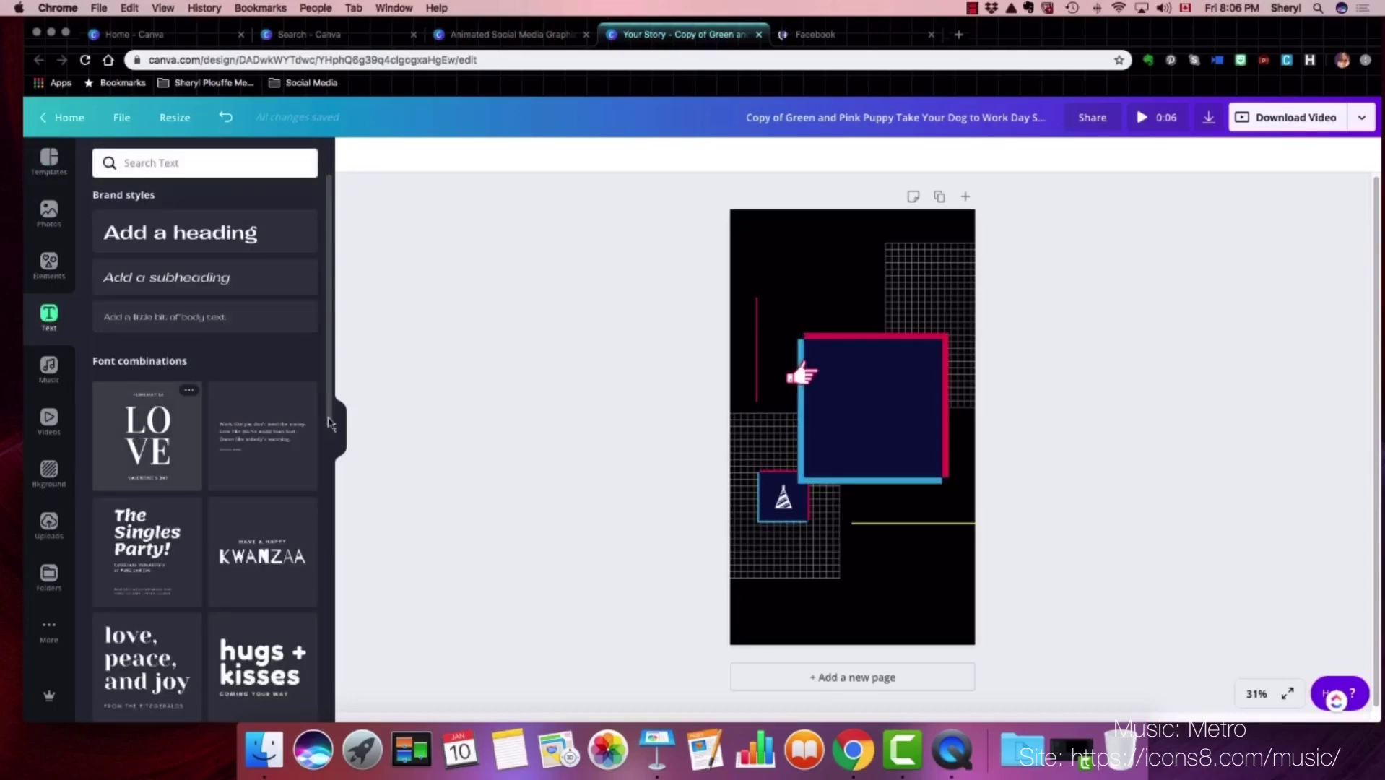
drag(898, 403, 895, 403)
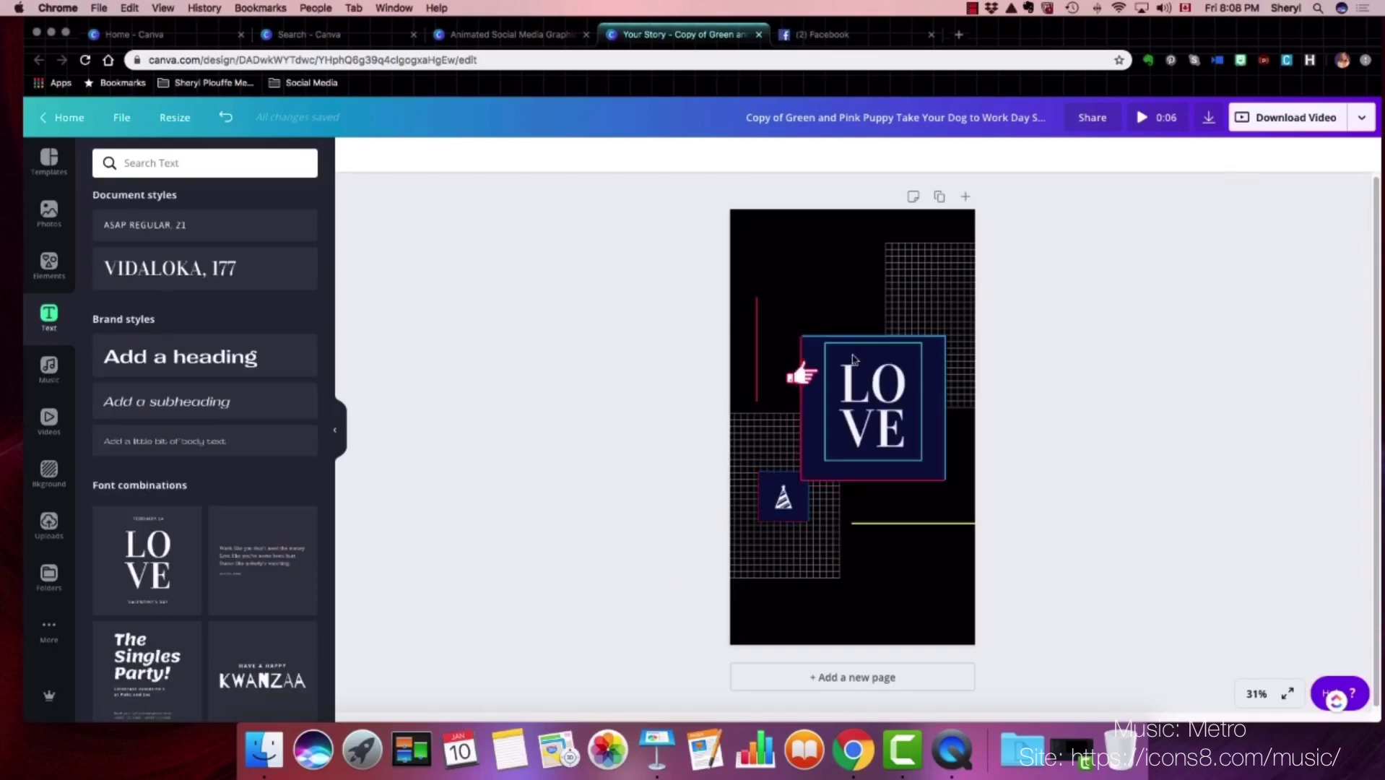
click(877, 390)
click(1075, 301)
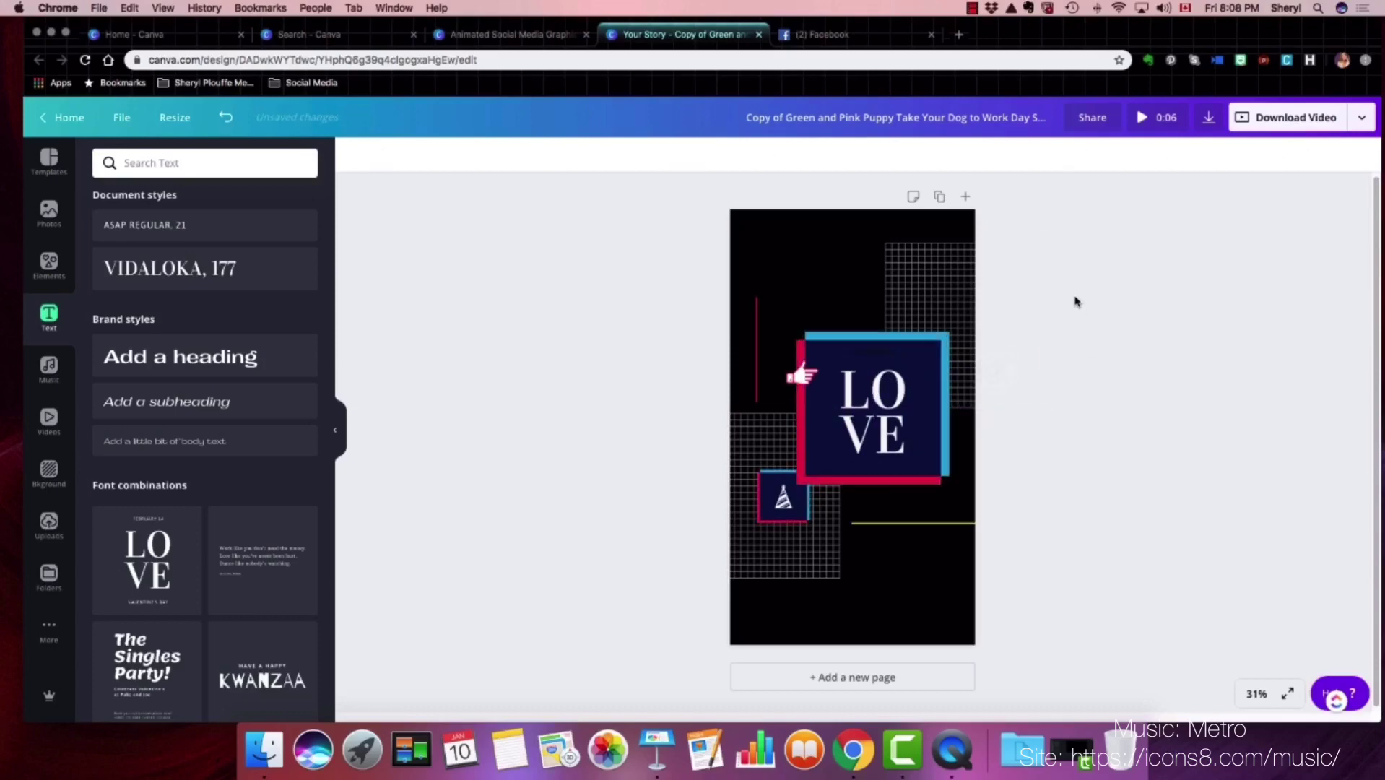
click(1310, 115)
click(1254, 247)
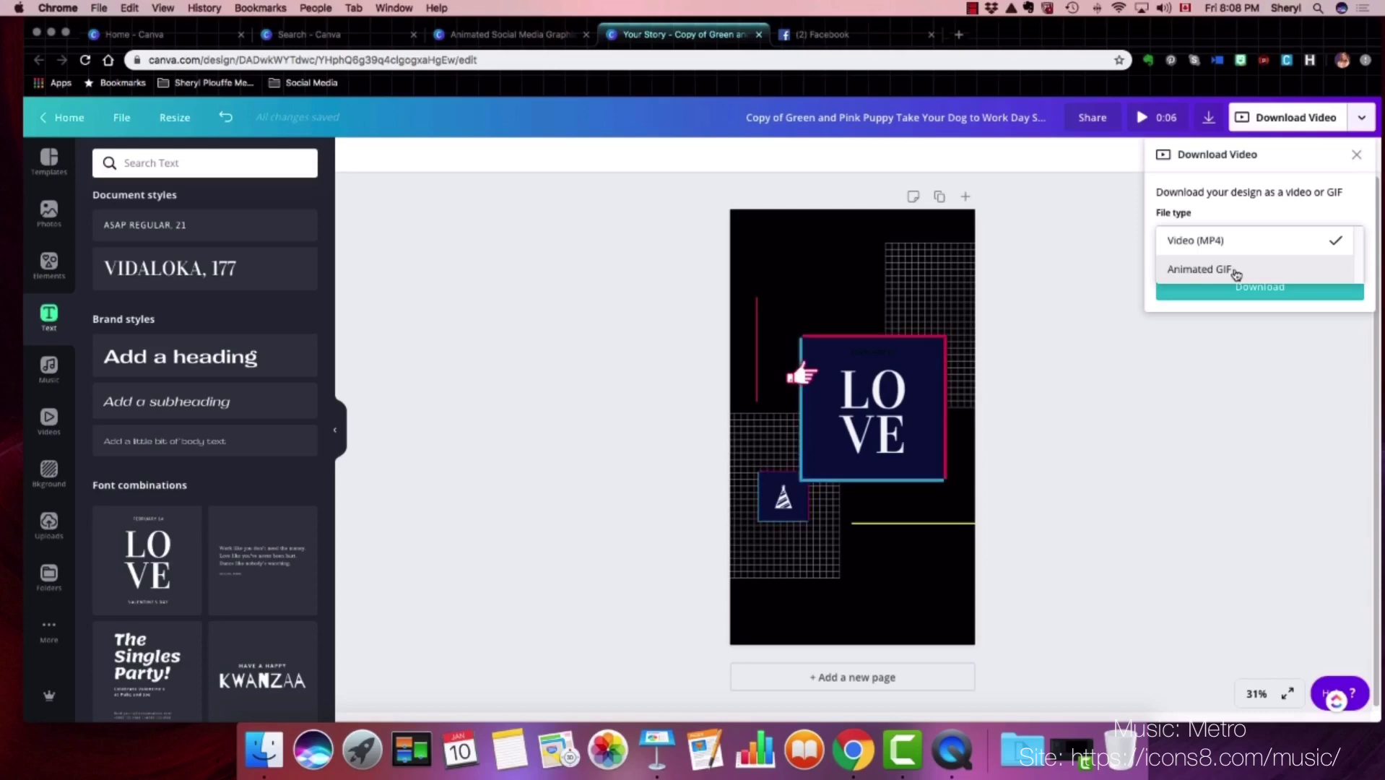
click(1056, 262)
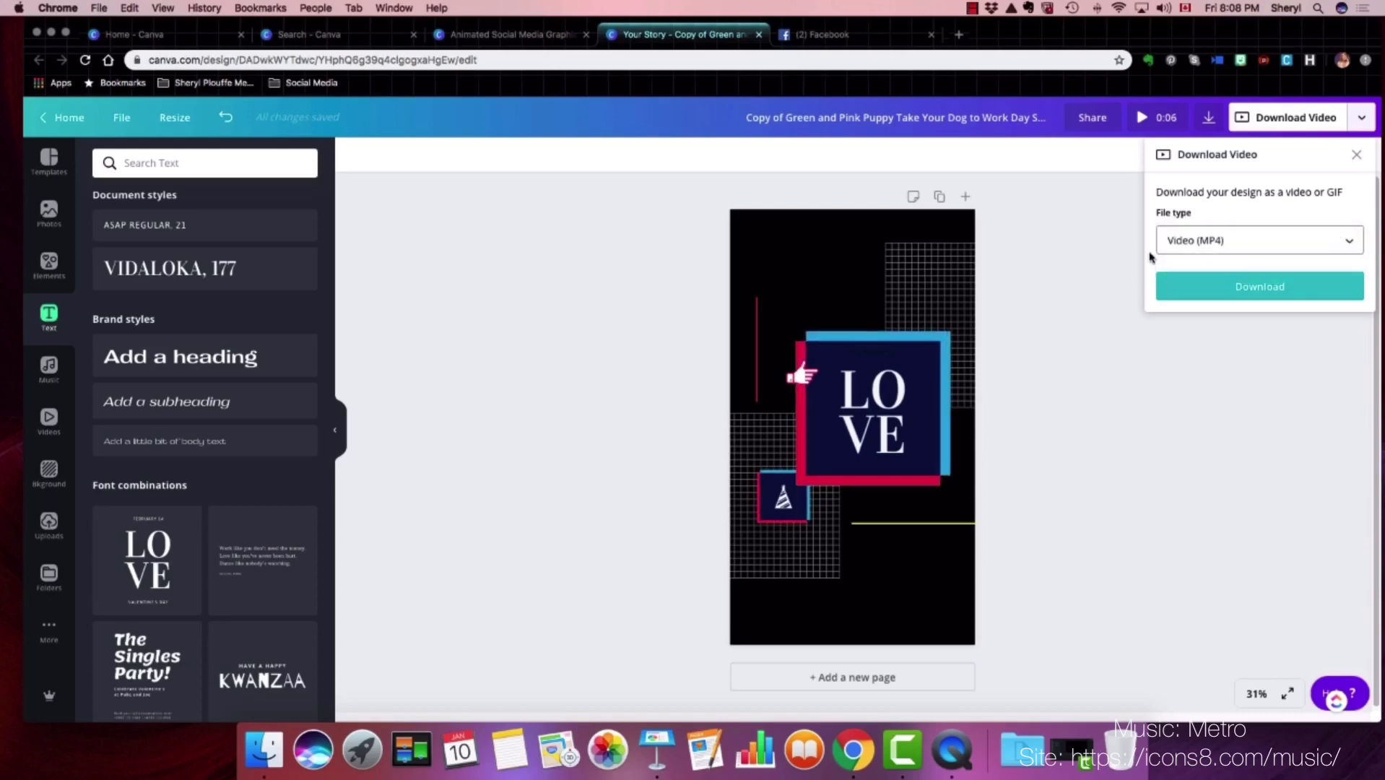
click(1089, 278)
- Set the download file type to Animation and try the Pan and Block animation styles before choosing Slide
click(1208, 119)
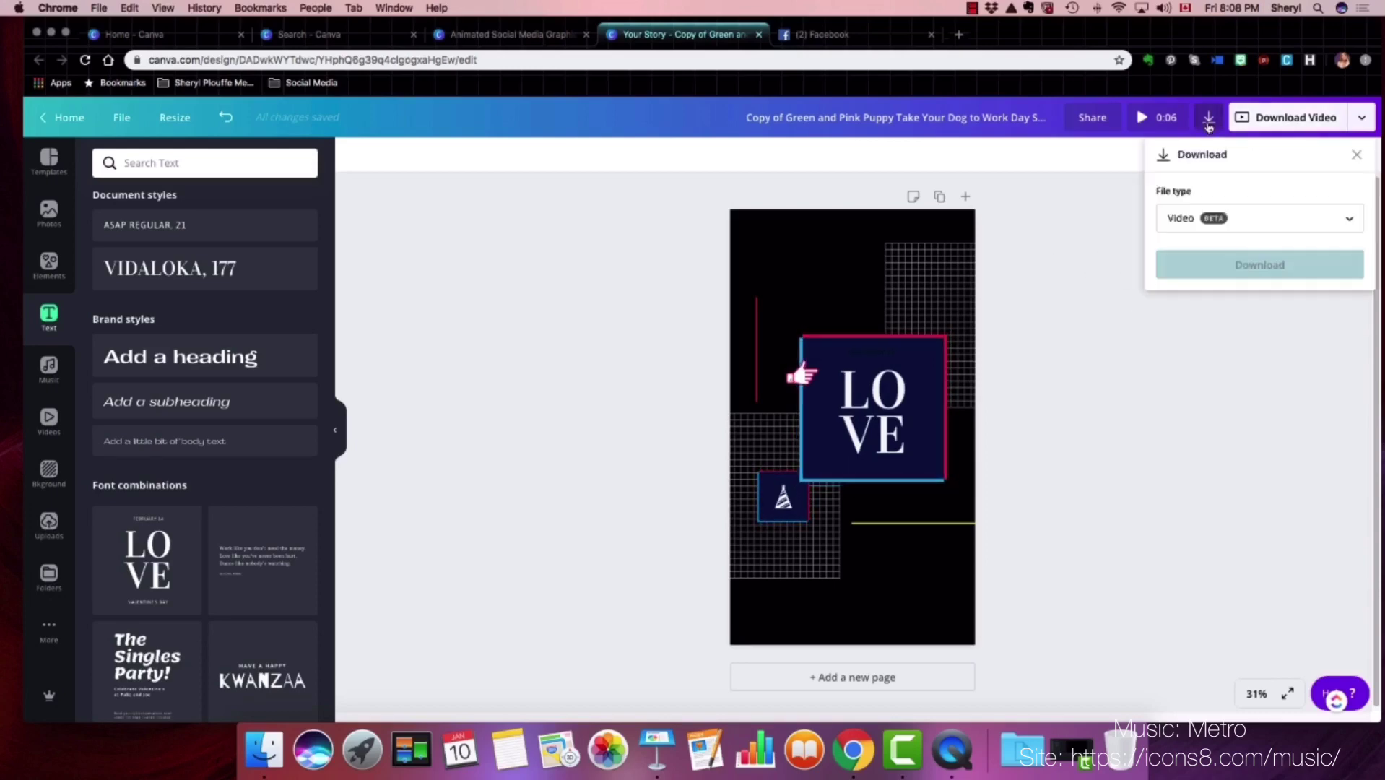
click(1240, 219)
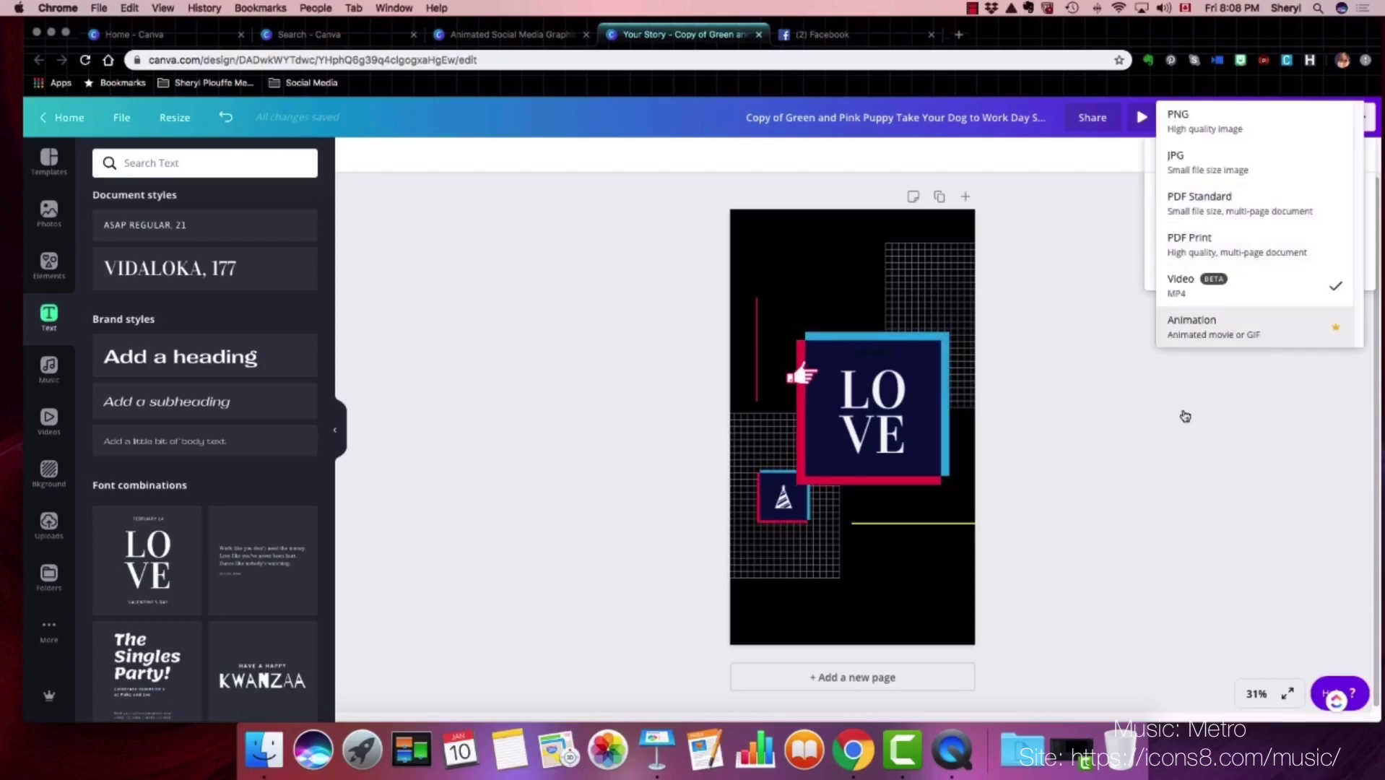
click(1213, 326)
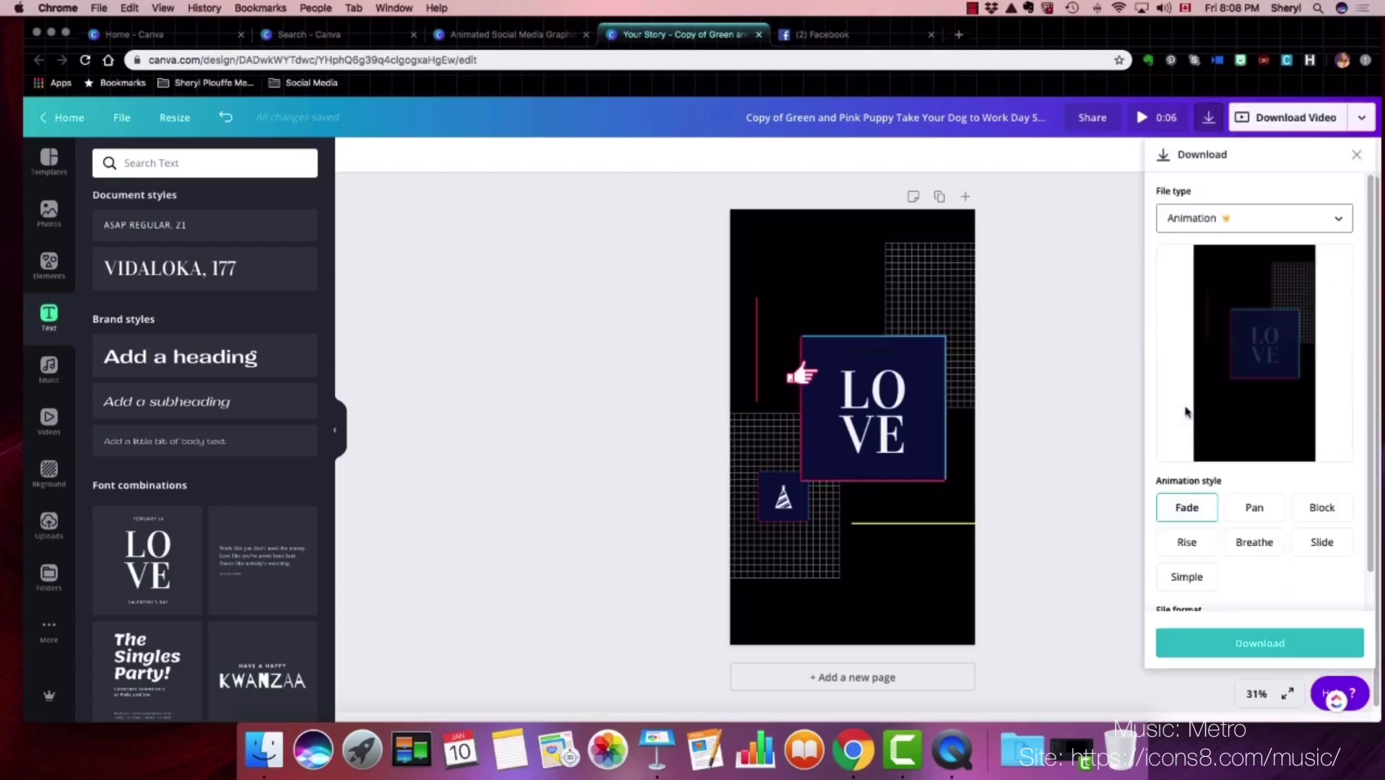
click(1257, 509)
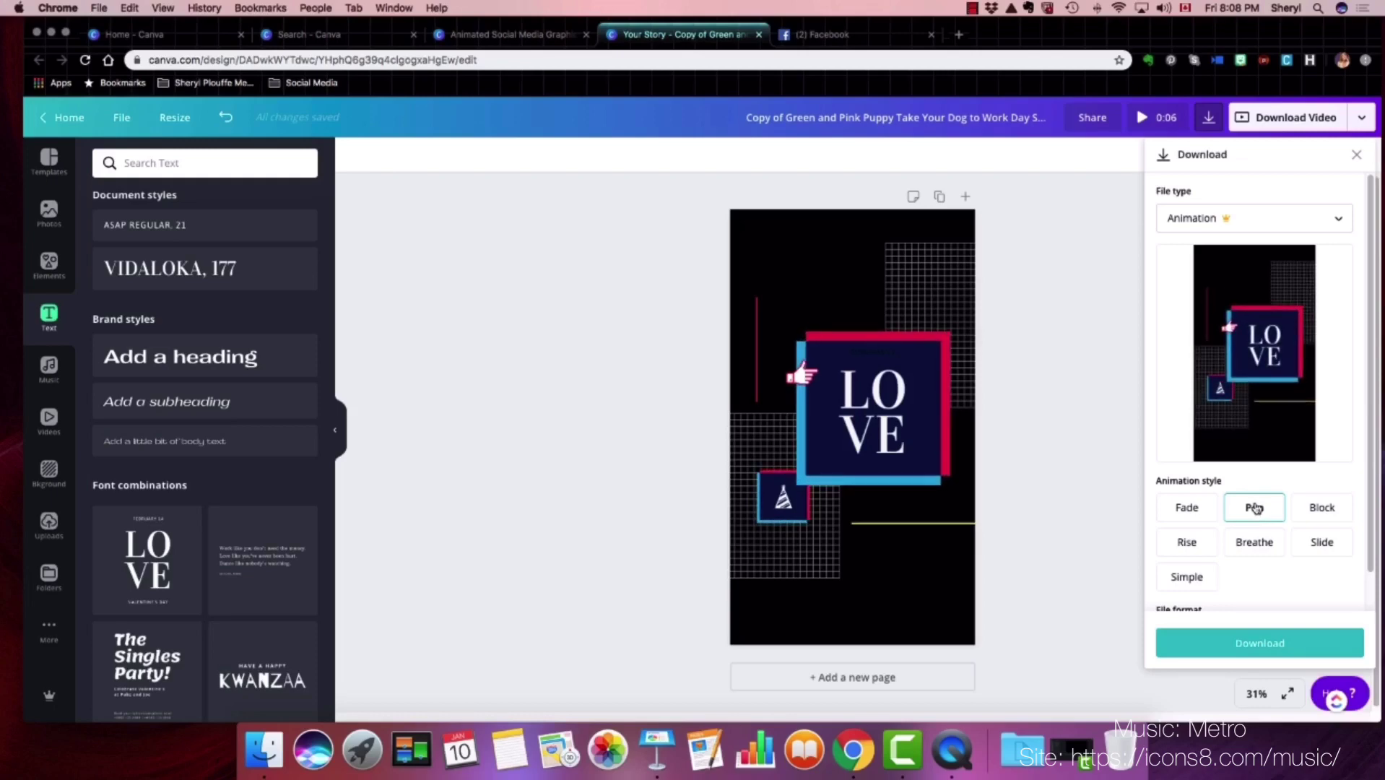
click(1322, 509)
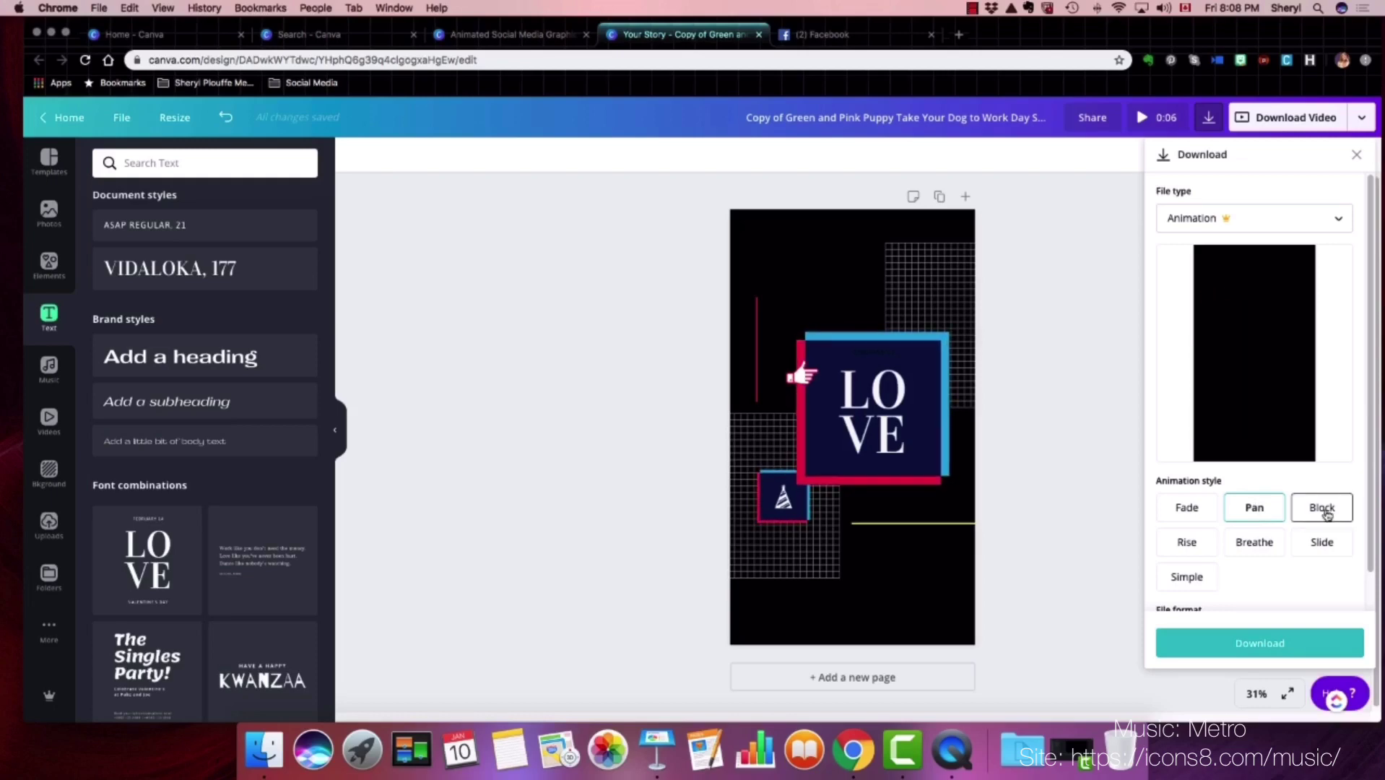
click(1321, 548)
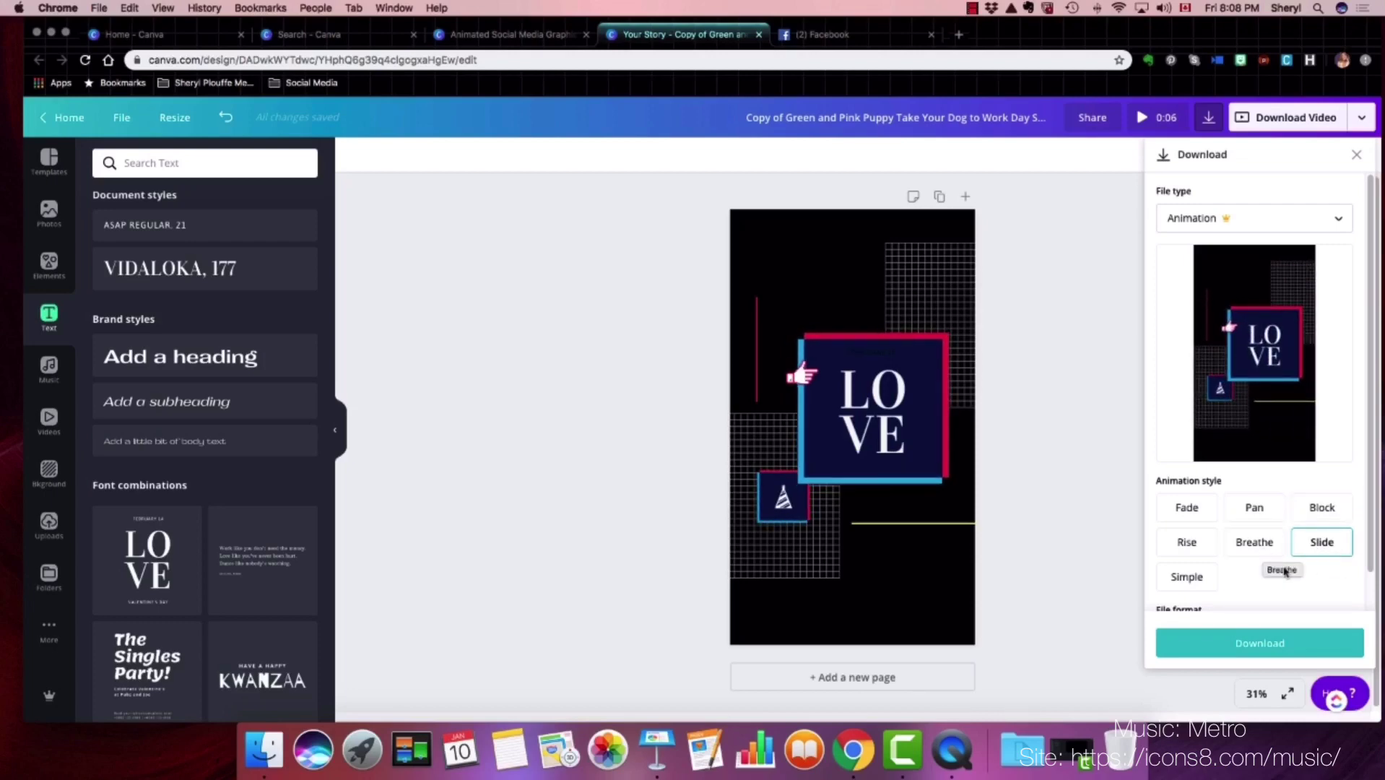
- Set the animation's file format to Animated GIF and download the design
scroll(1228, 588, down, 1)
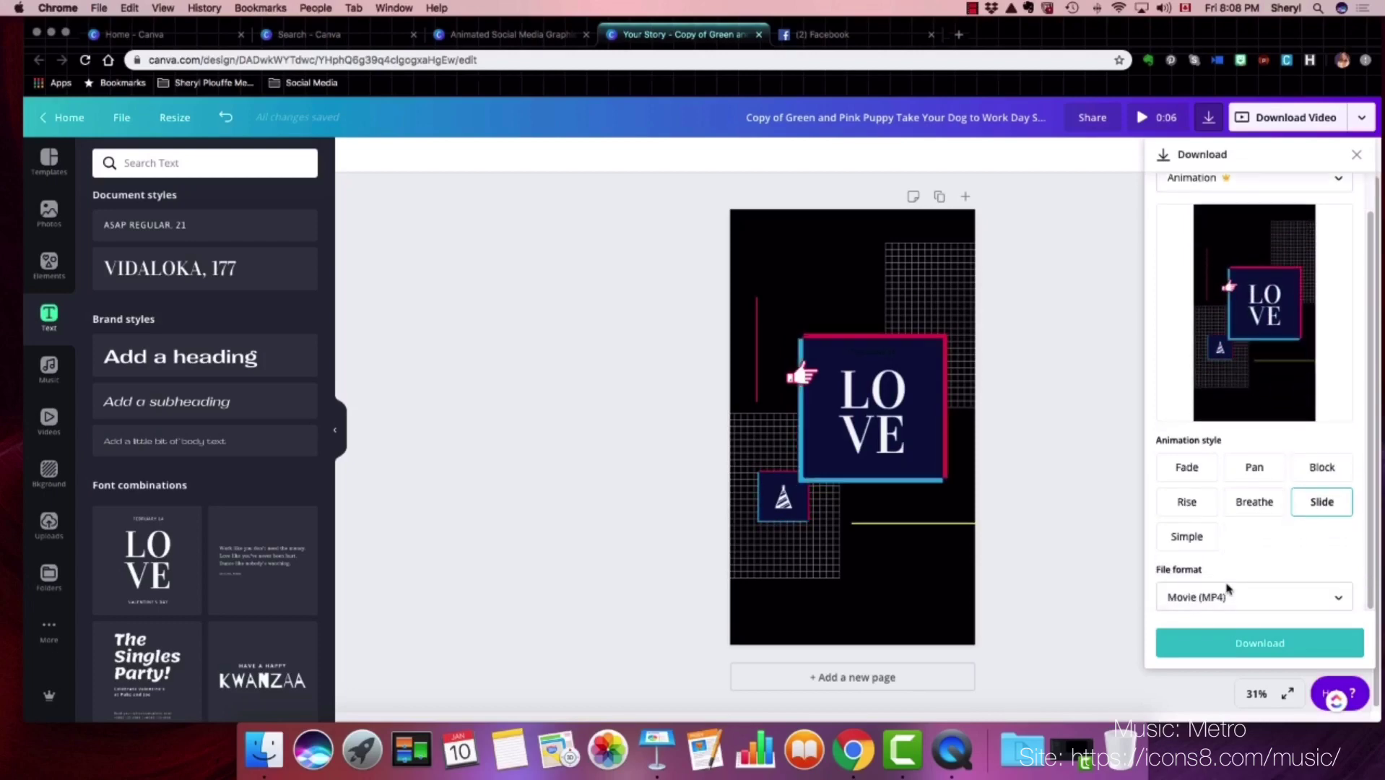
click(1234, 599)
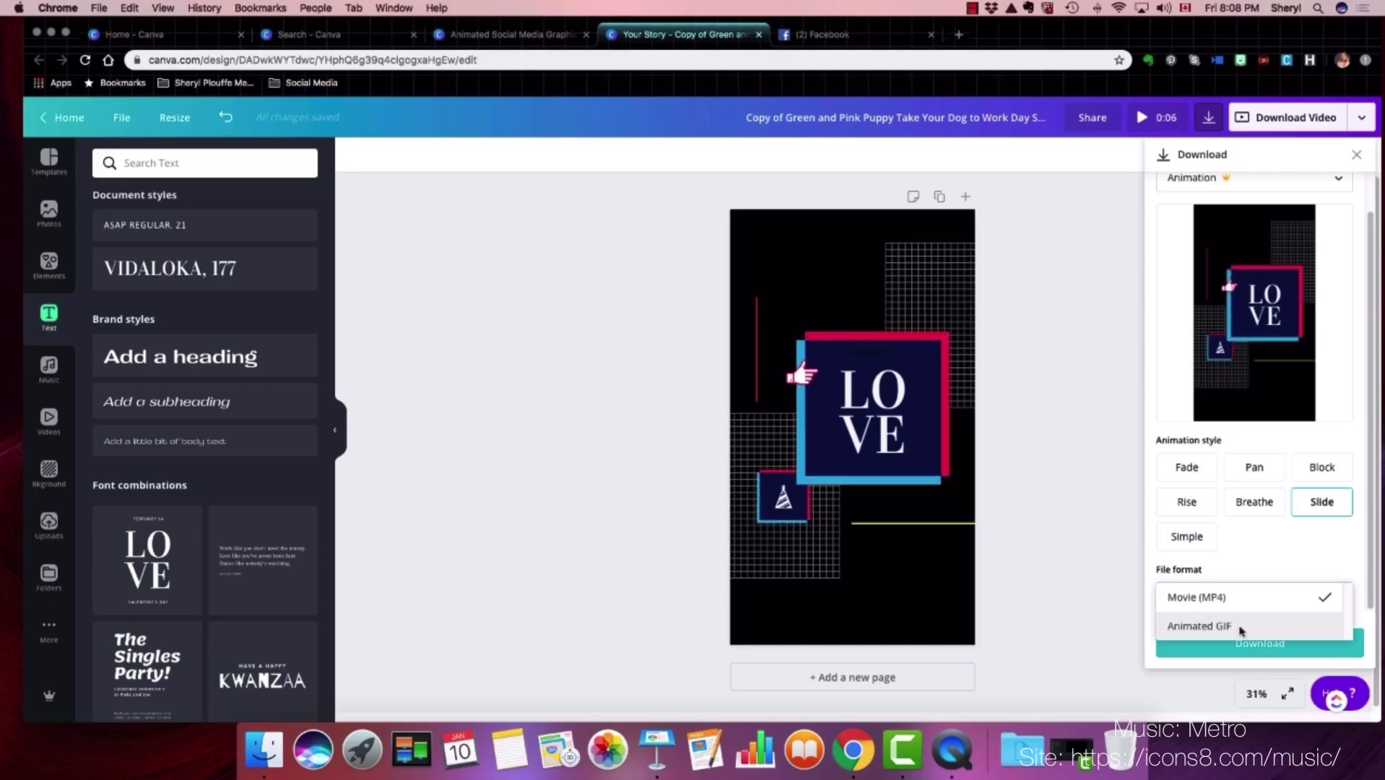
click(1241, 627)
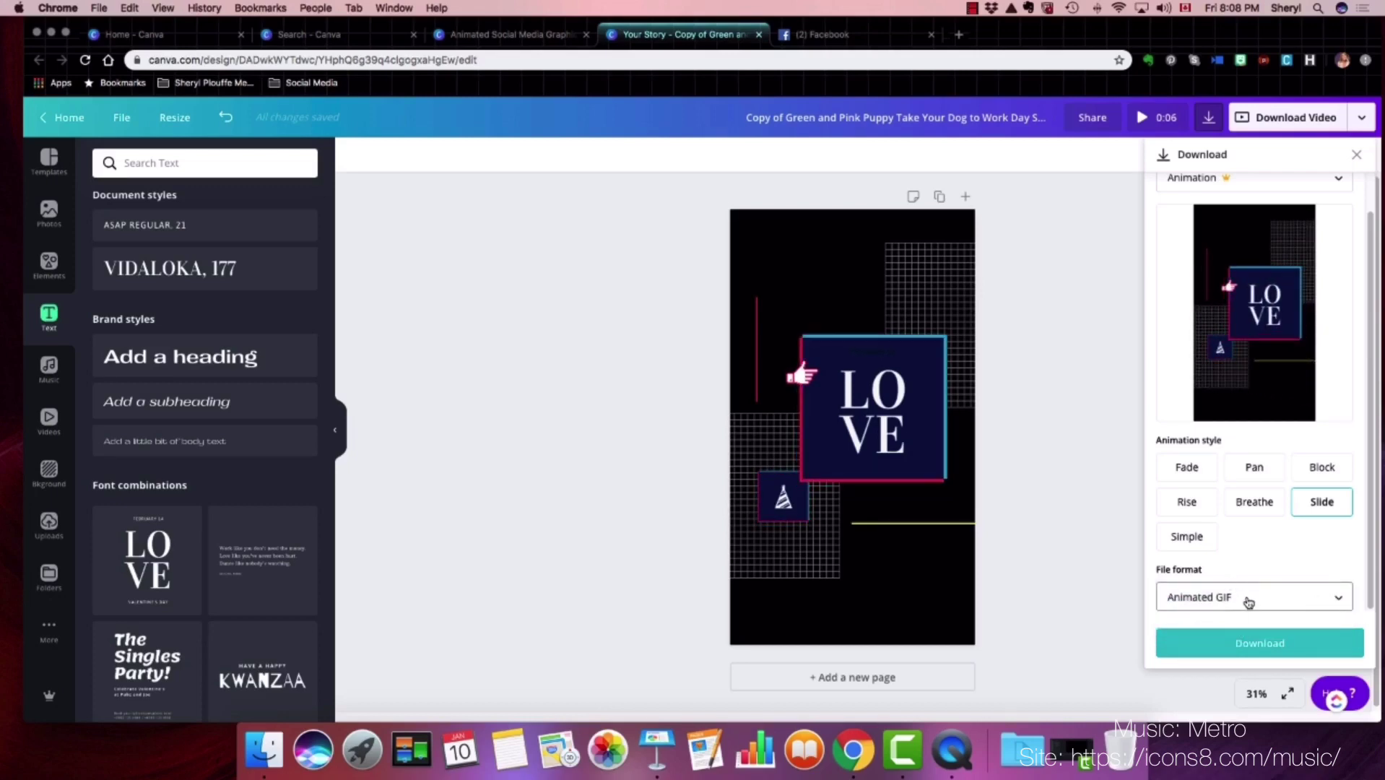
click(1249, 602)
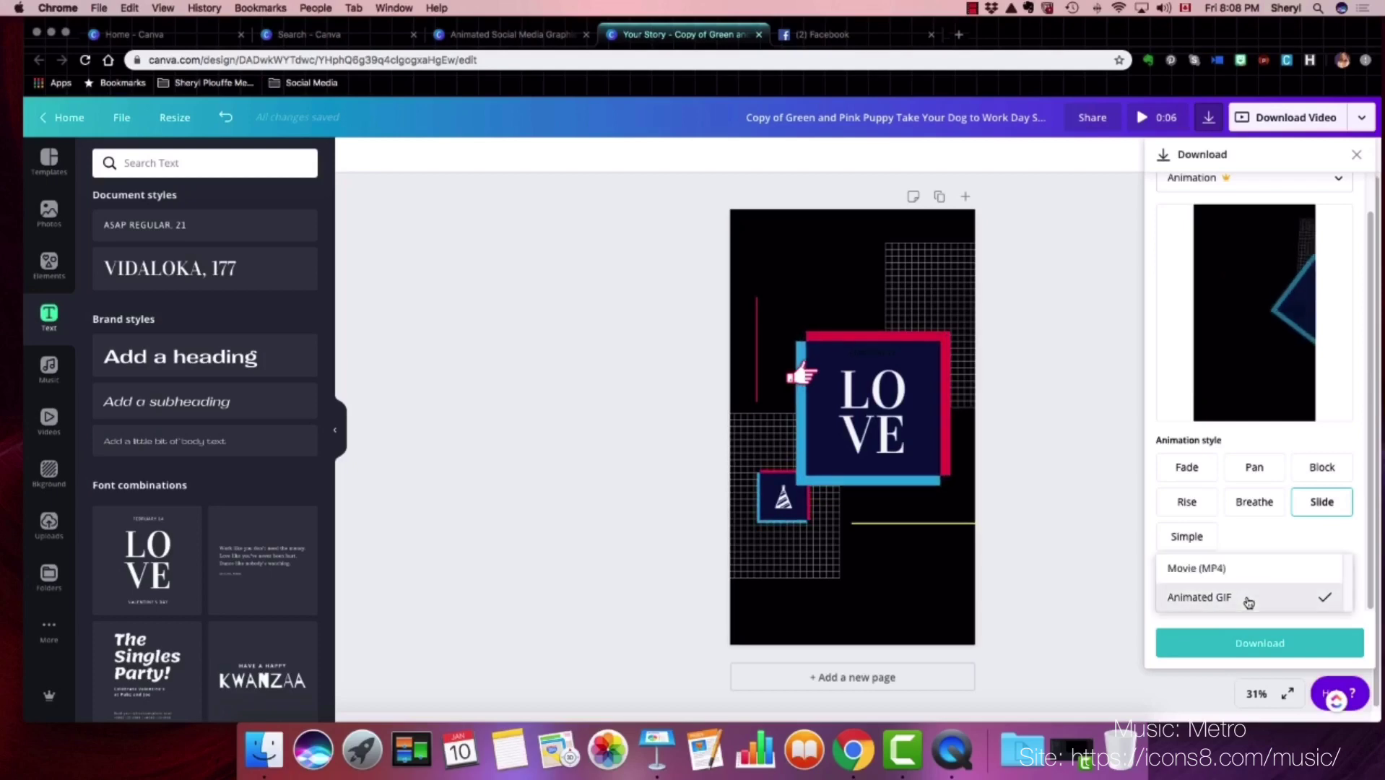
click(1247, 569)
click(1255, 596)
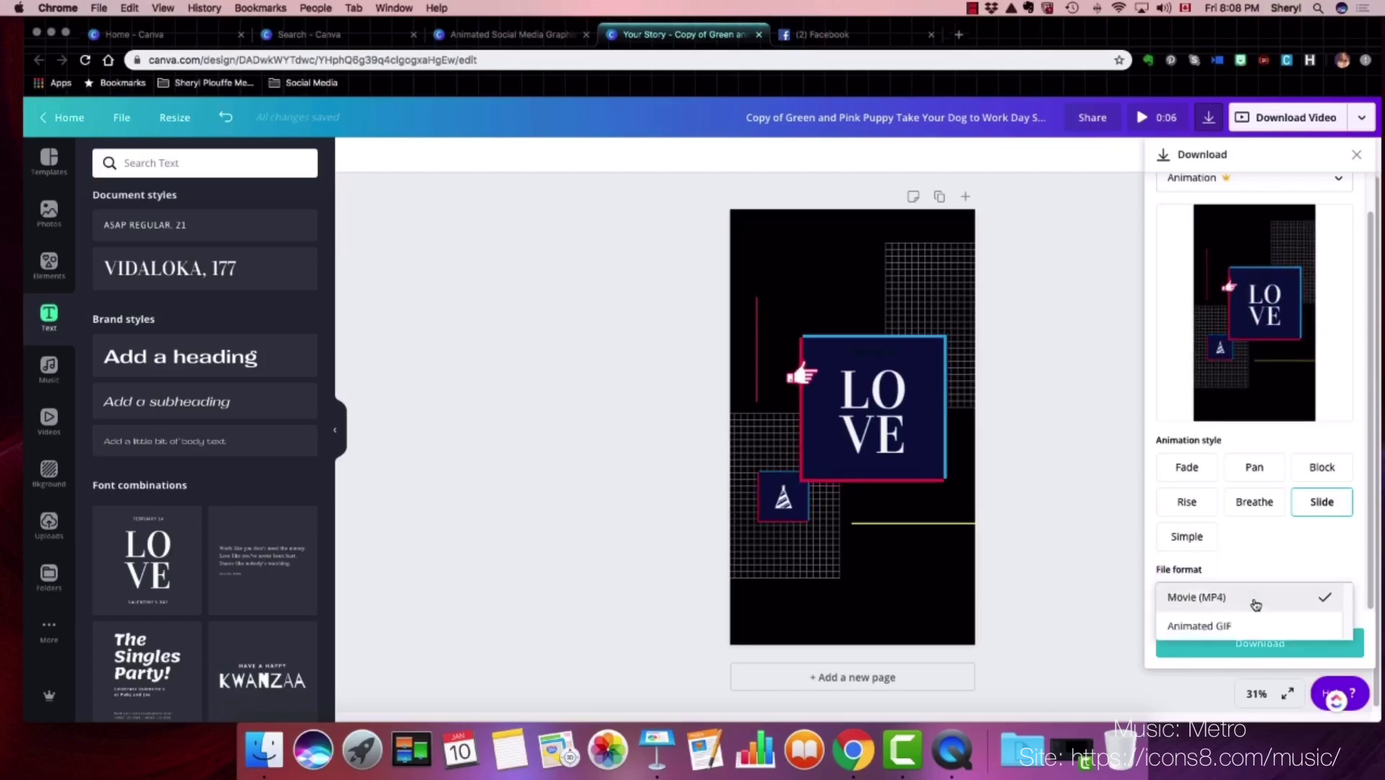
click(1252, 630)
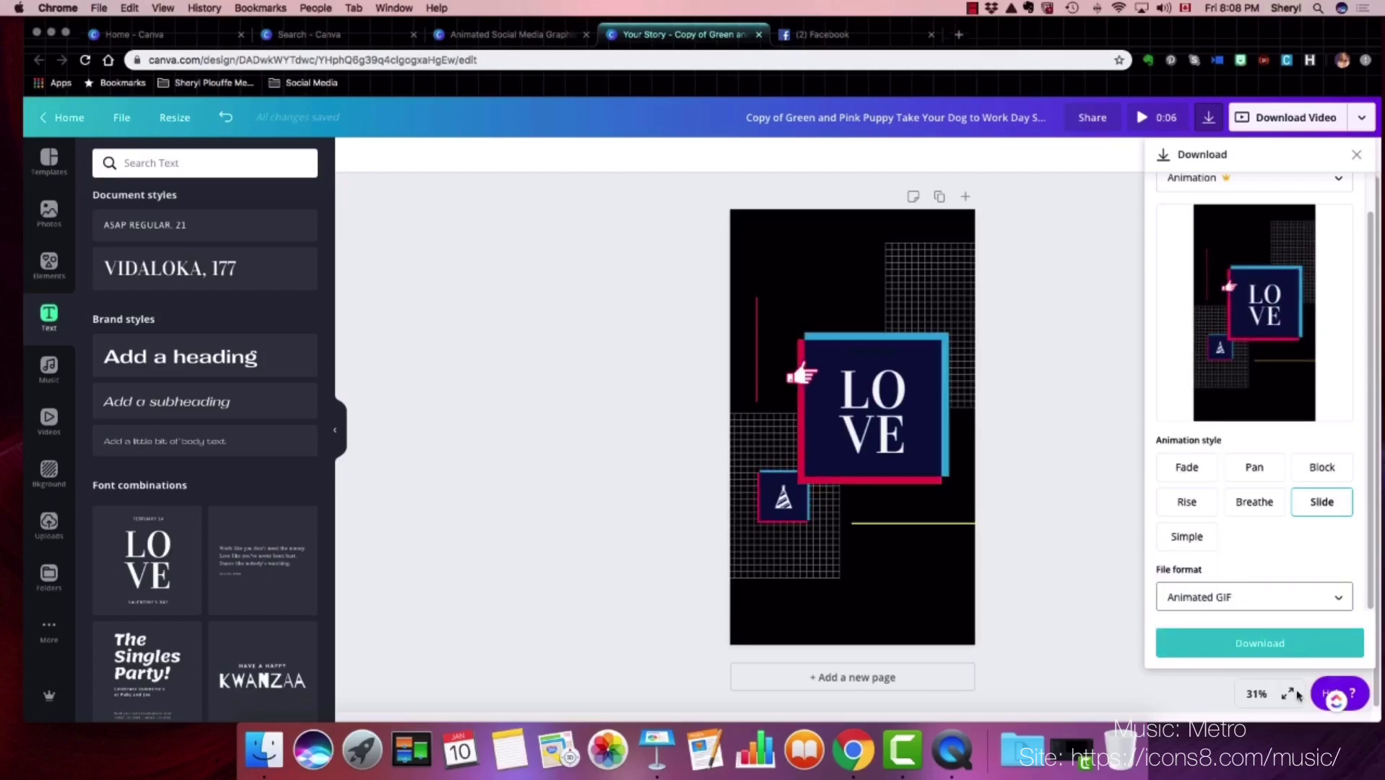
click(1277, 645)
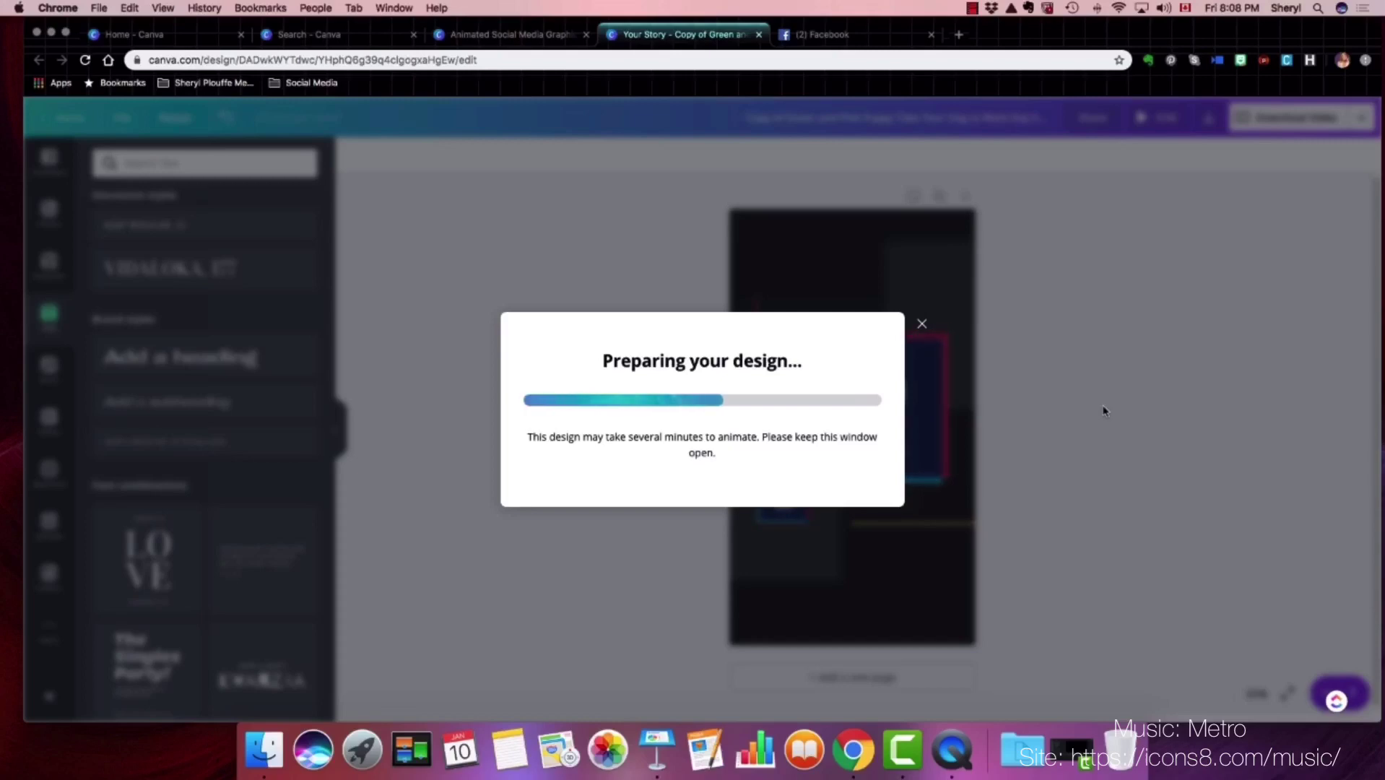
- Switch to the Instagram content library in Facebook Creator Studio, view the new IGTV post form, and close it
click(838, 40)
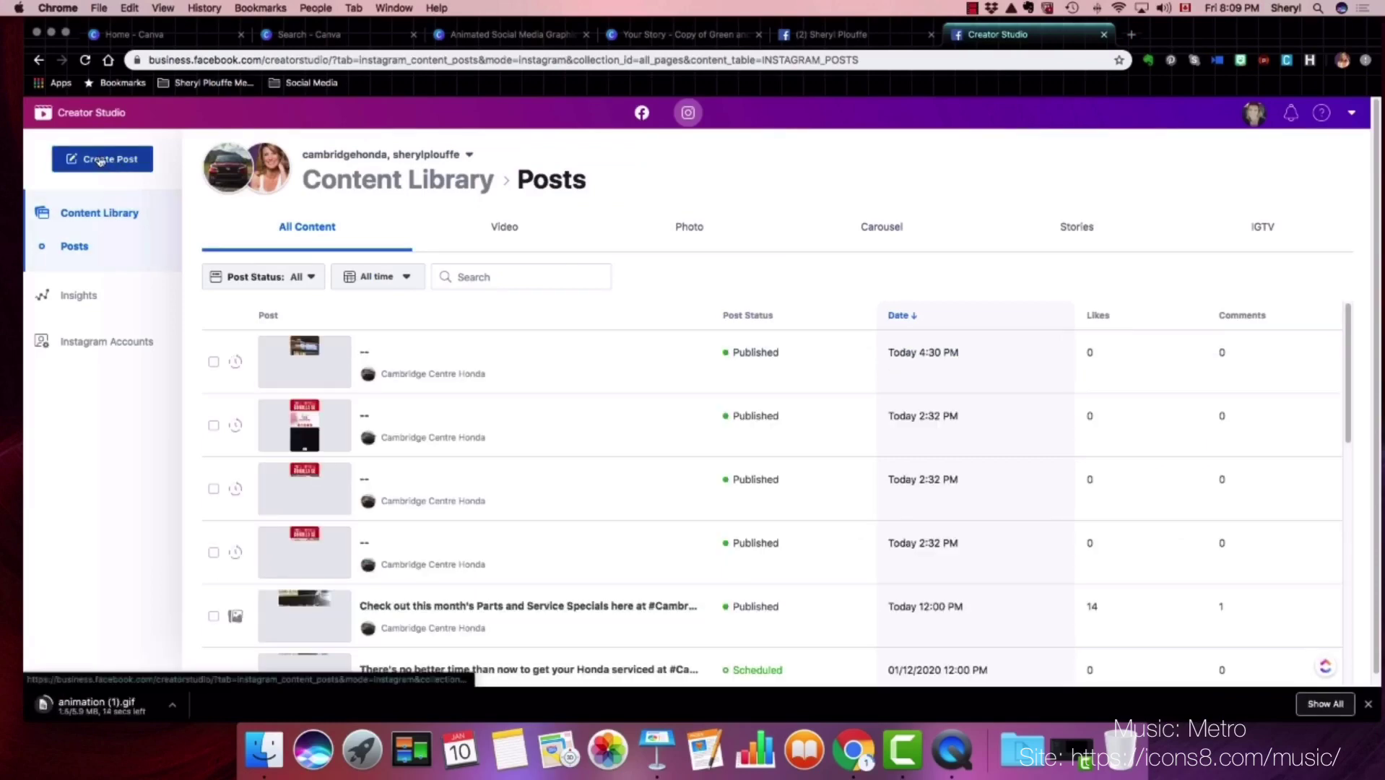
click(125, 161)
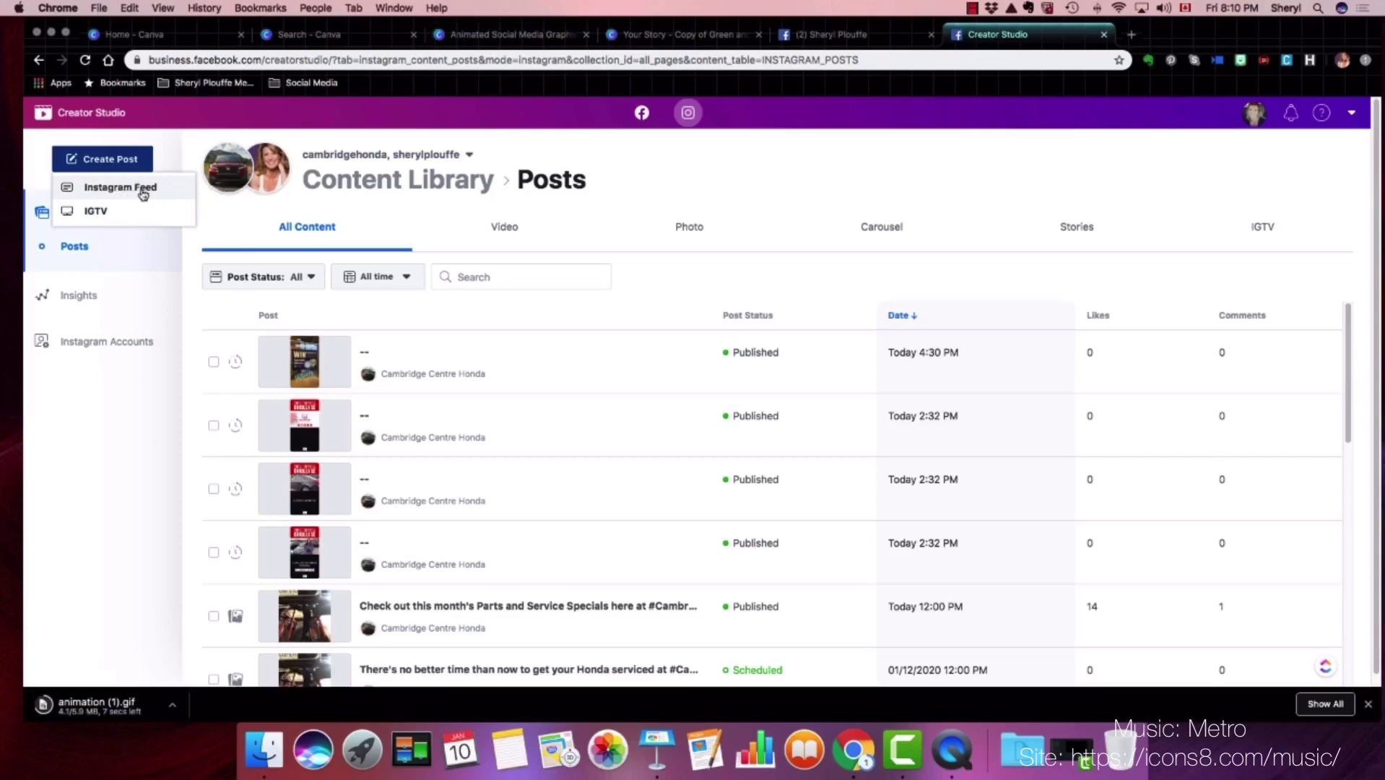
click(108, 211)
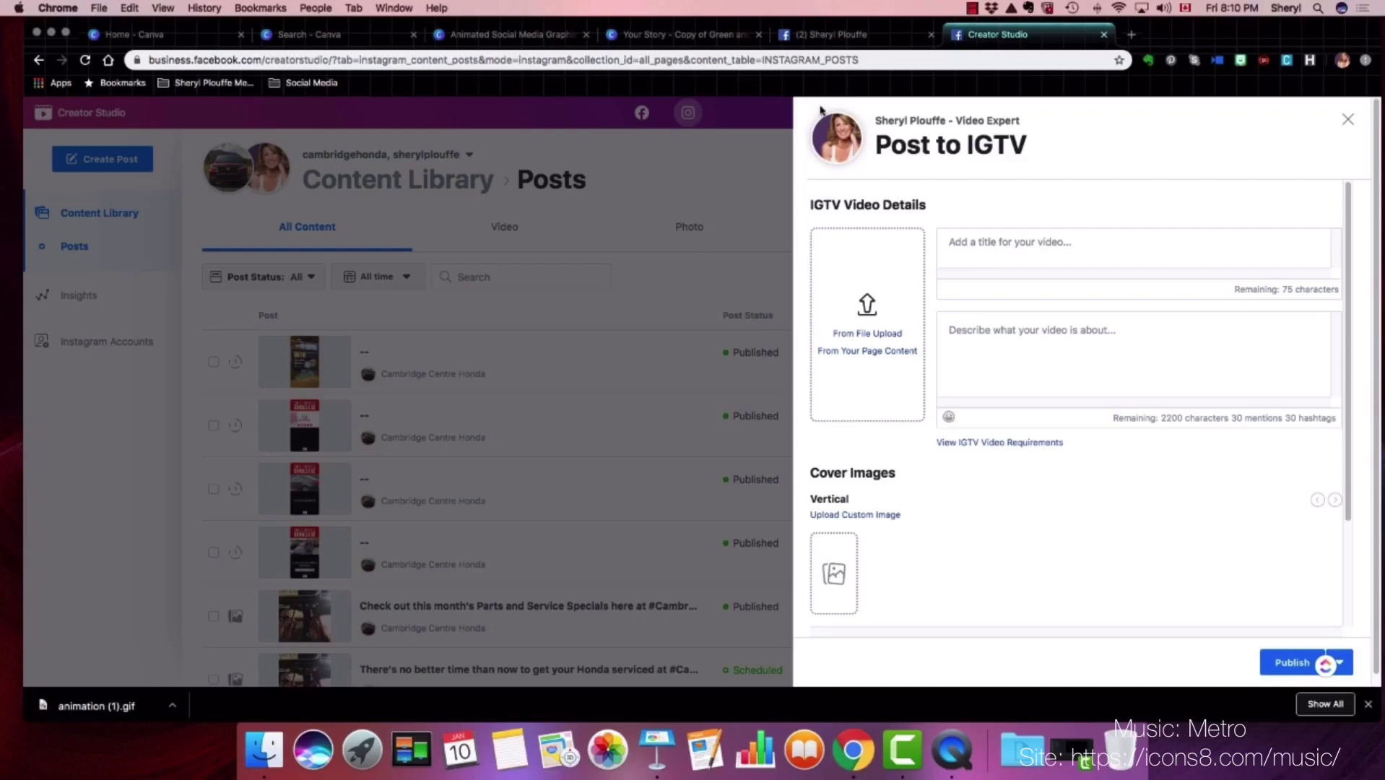
key(Escape)
click(912, 372)
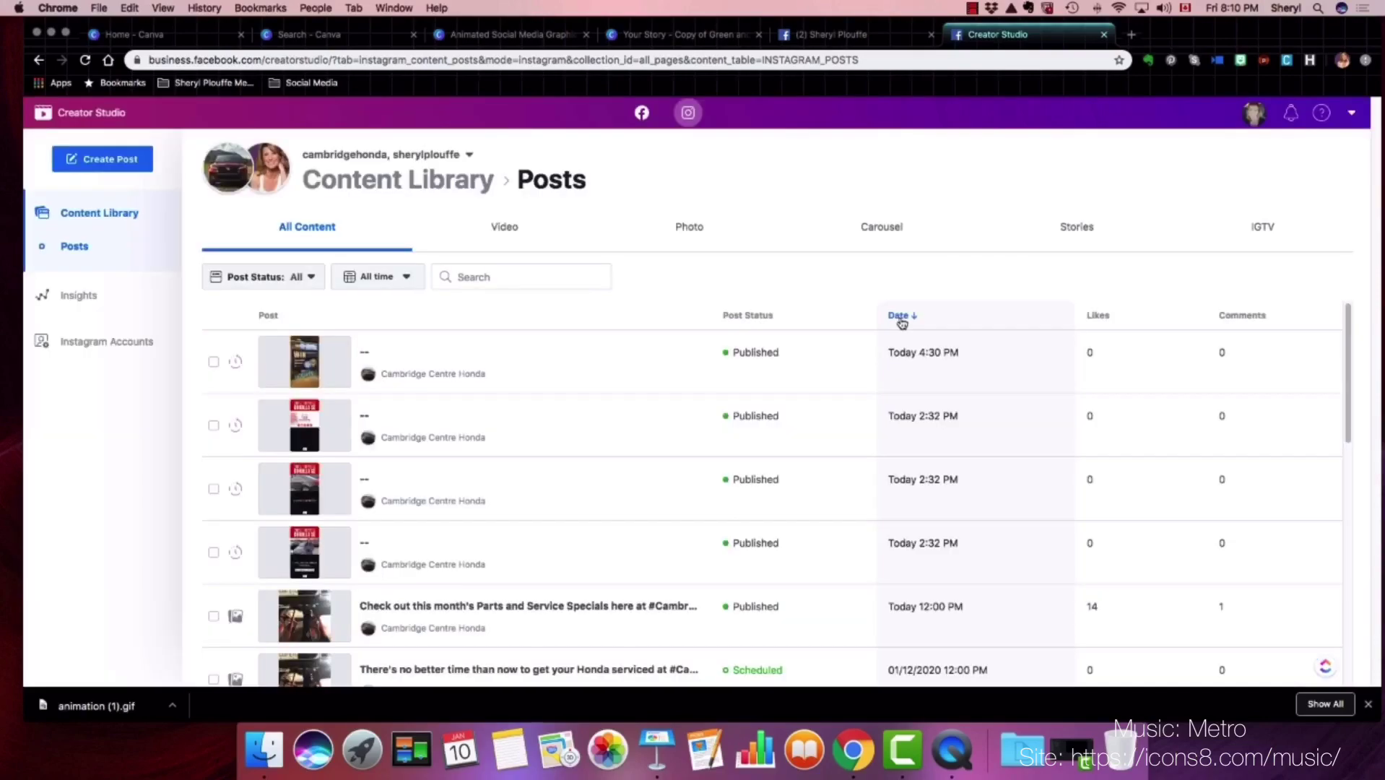
- Return to the story design in Canva and create a resized copy of it in the Instagram Post format
key(ctrl+shift+Tab)
click(679, 34)
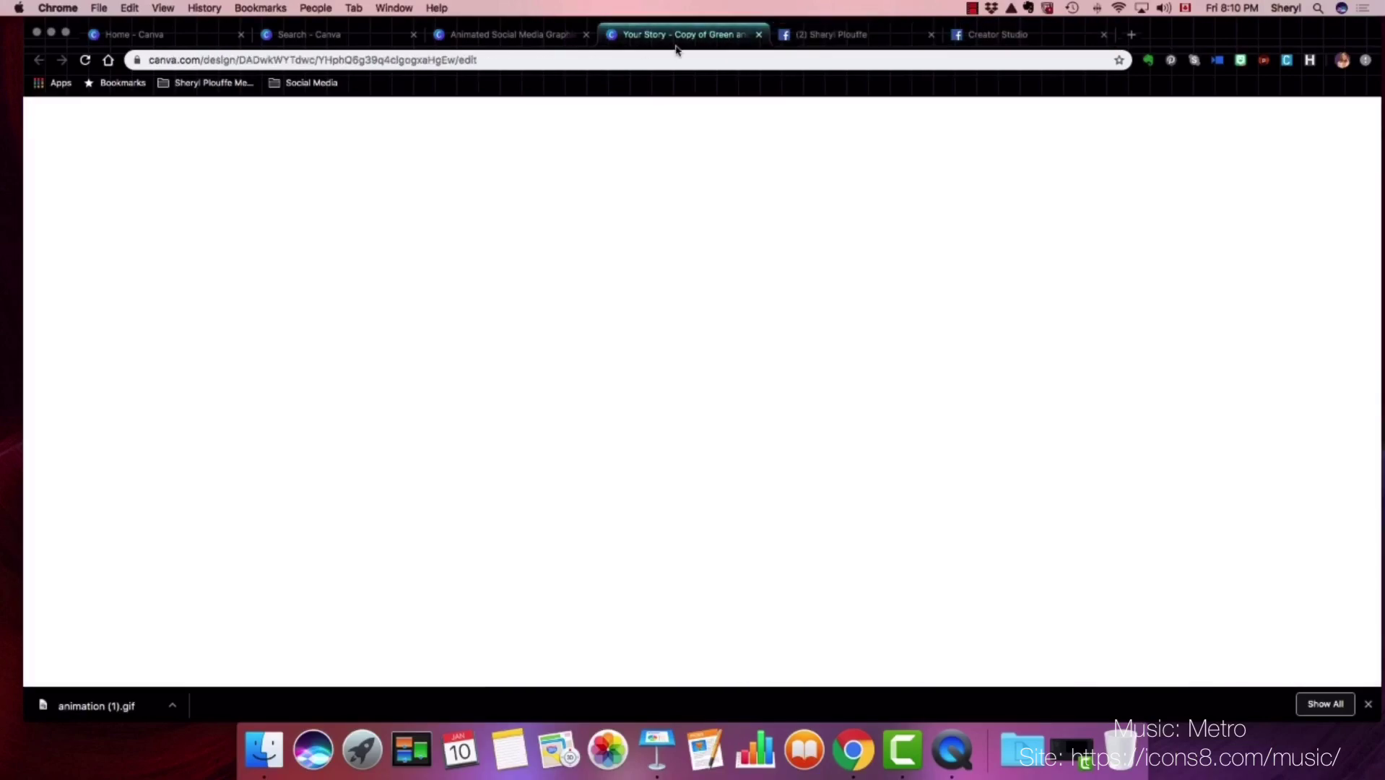
click(922, 260)
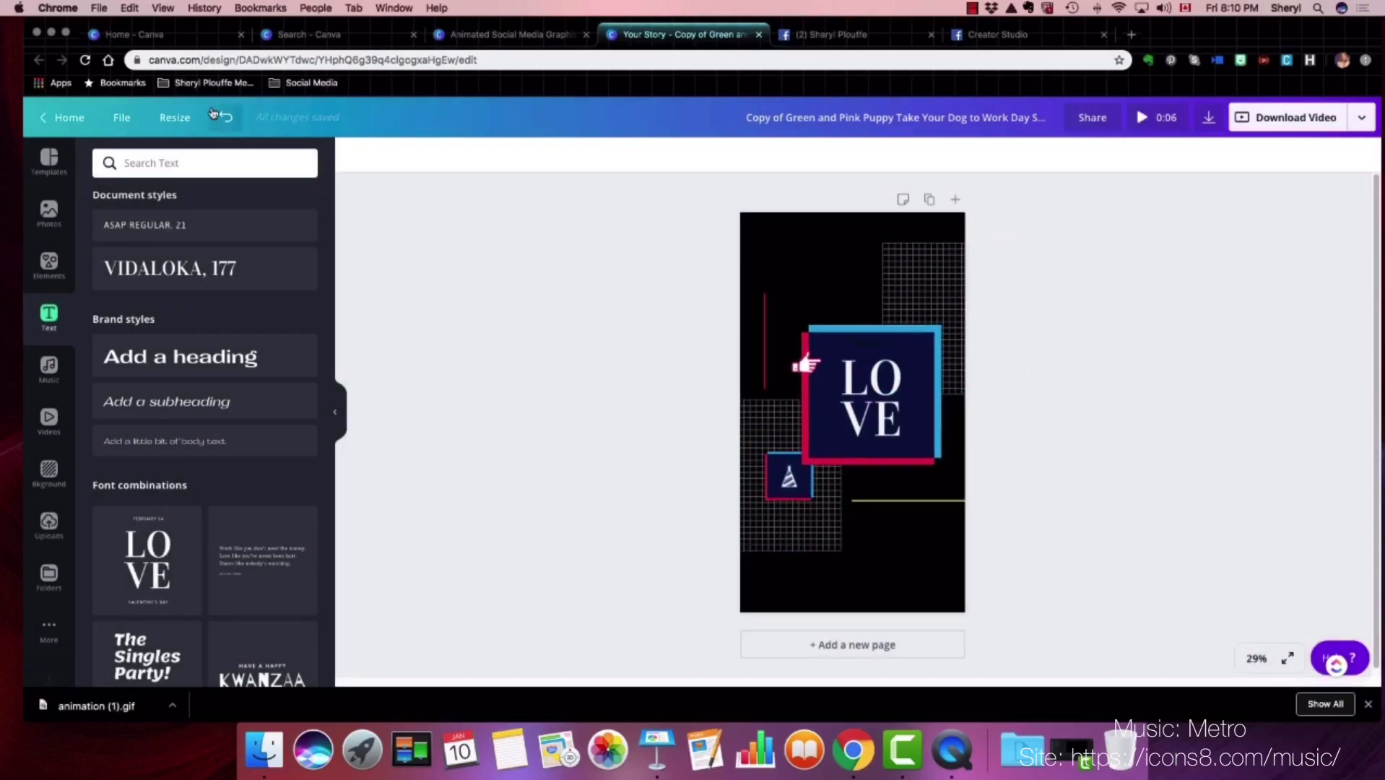
click(177, 118)
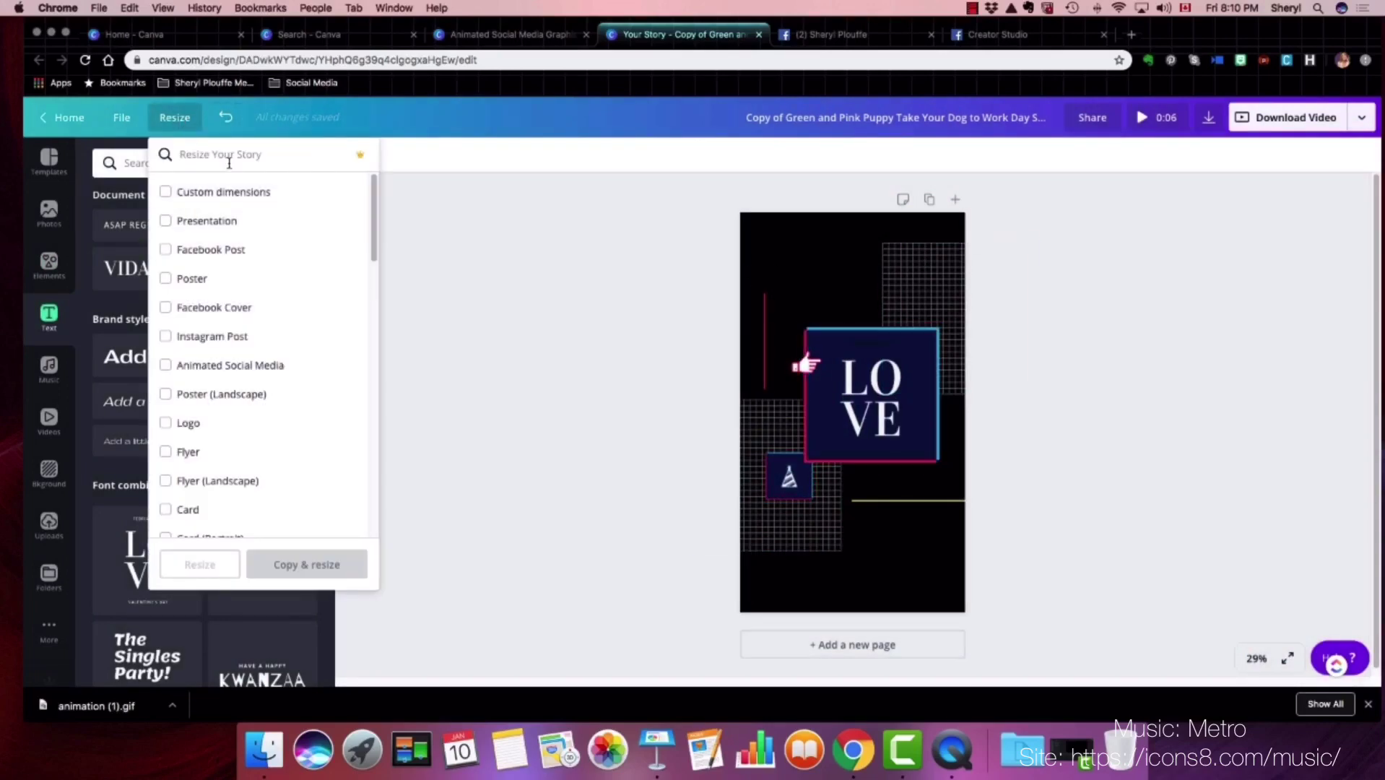
text(INSTAGRAM)
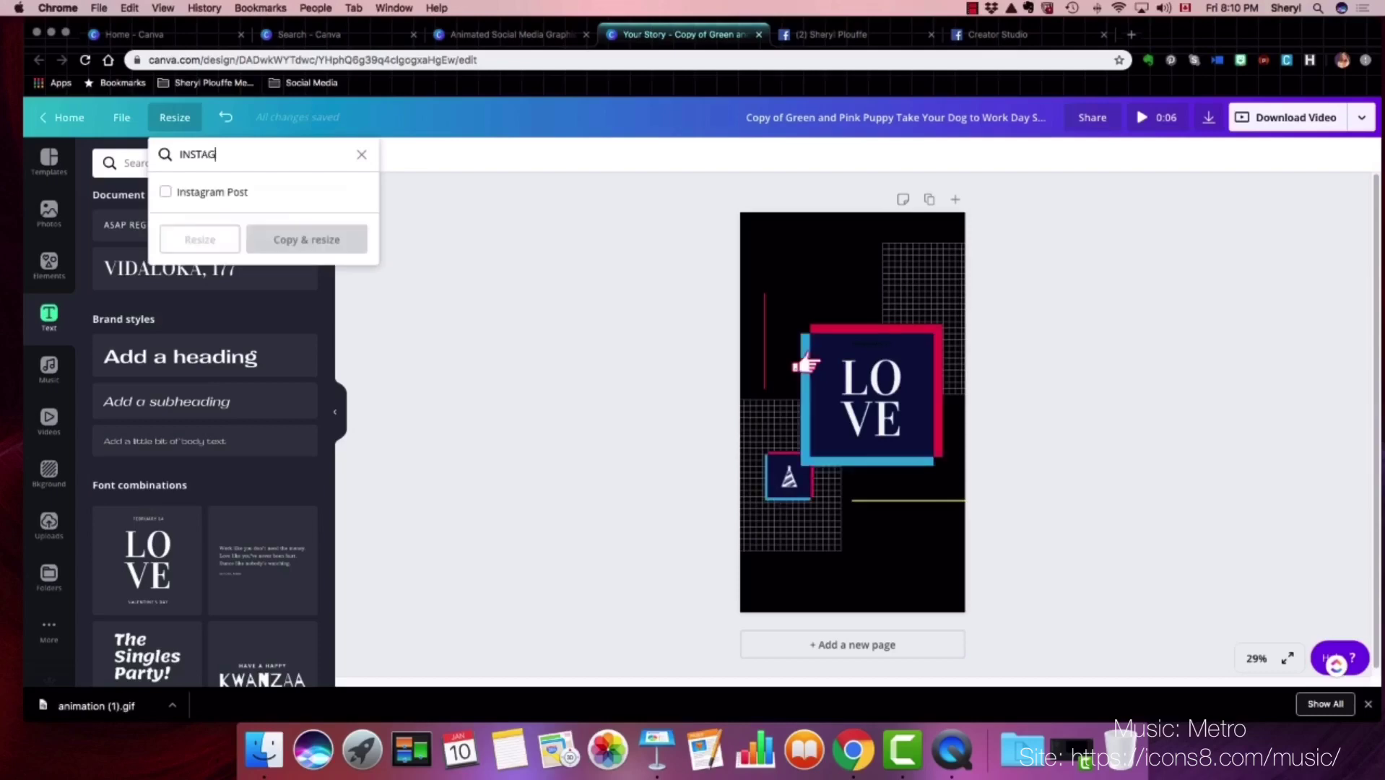
click(224, 195)
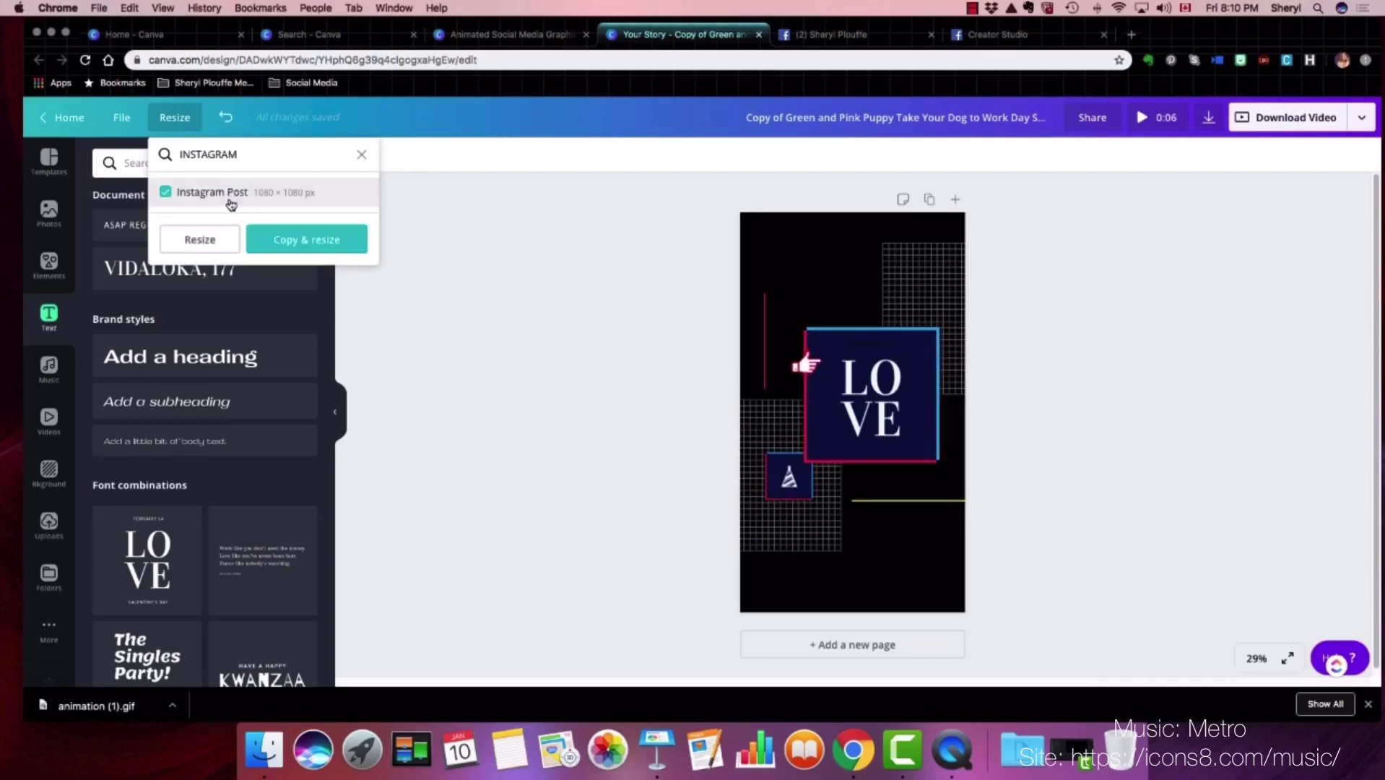
click(294, 241)
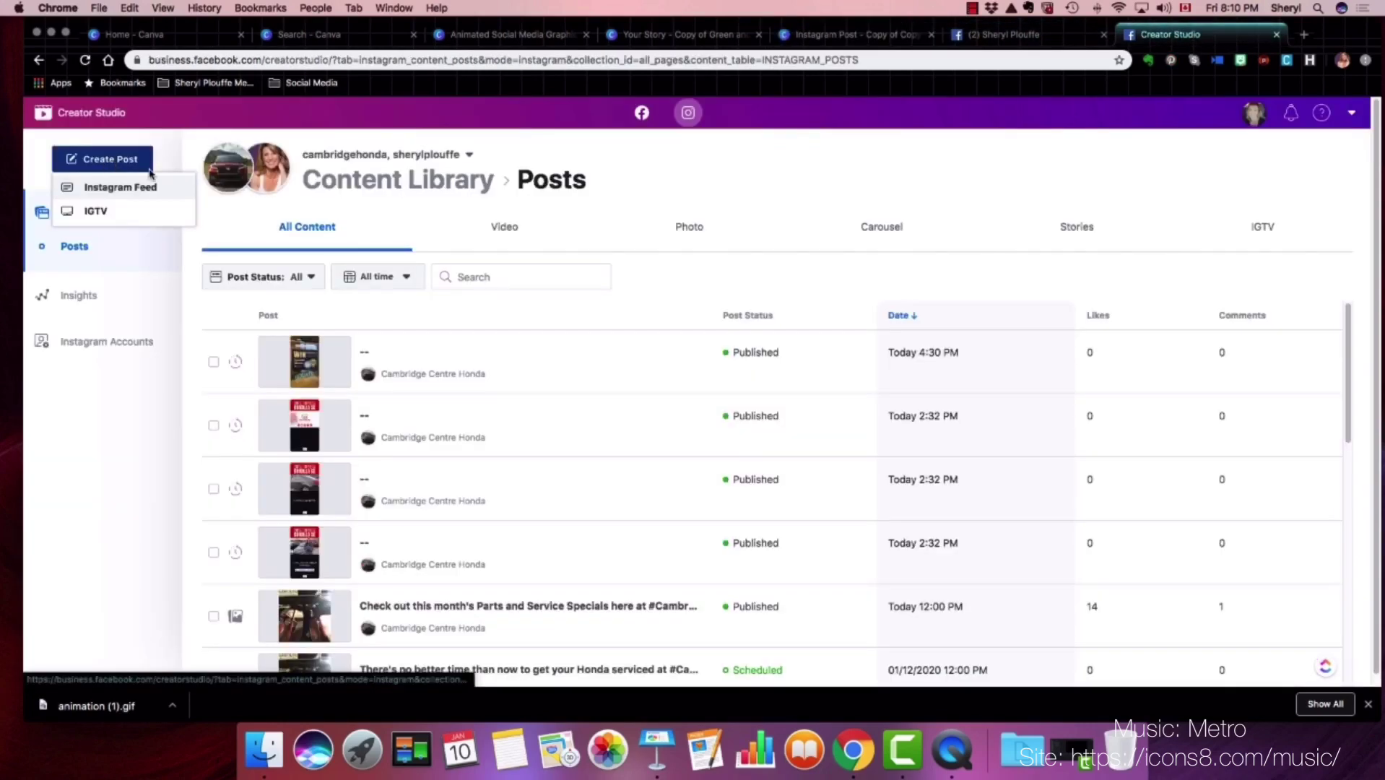
- Switch back to Creator Studio and start a new Instagram Feed post
click(140, 187)
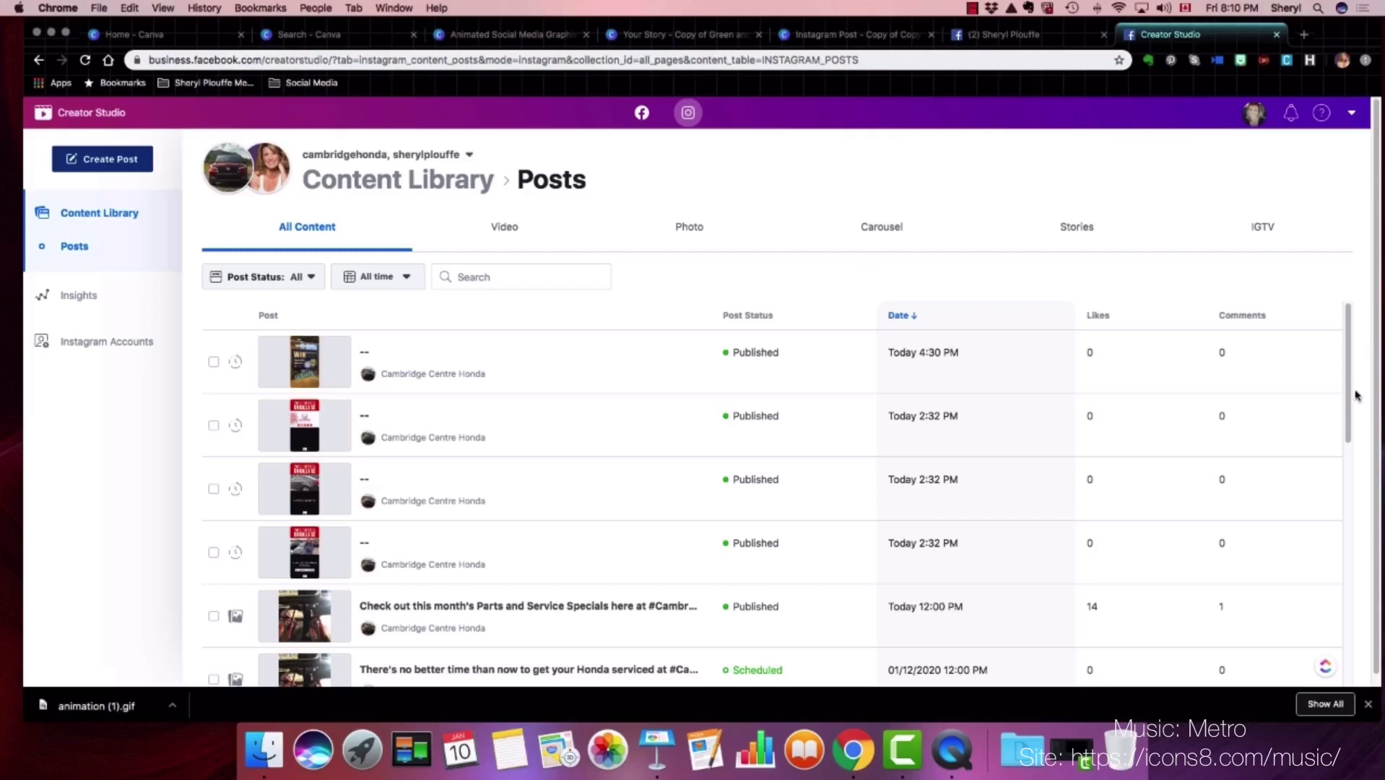